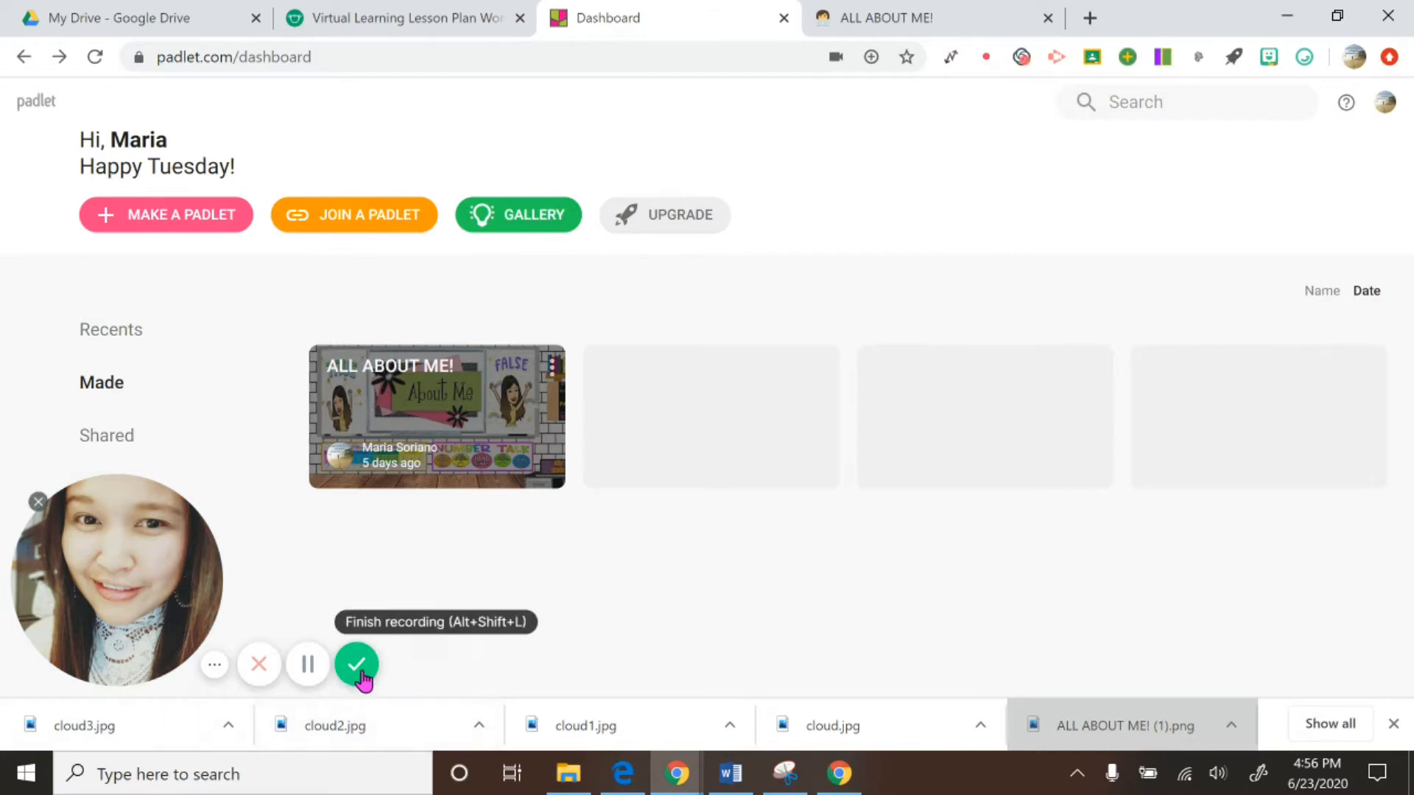
left_click(357, 664)
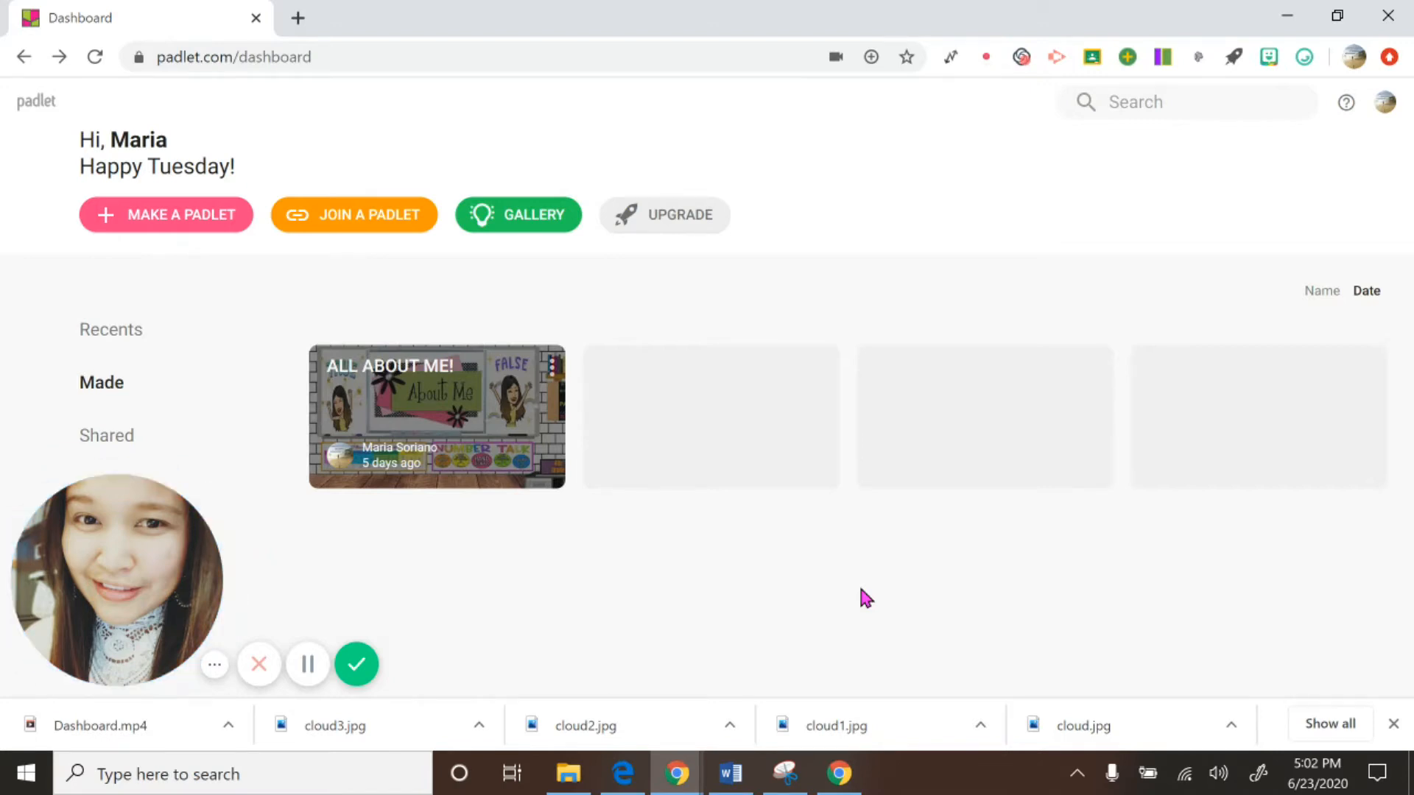
Step: Open the existing "ALL ABOUT ME!" padlet and look through its true-or-false posts
left_click(433, 416)
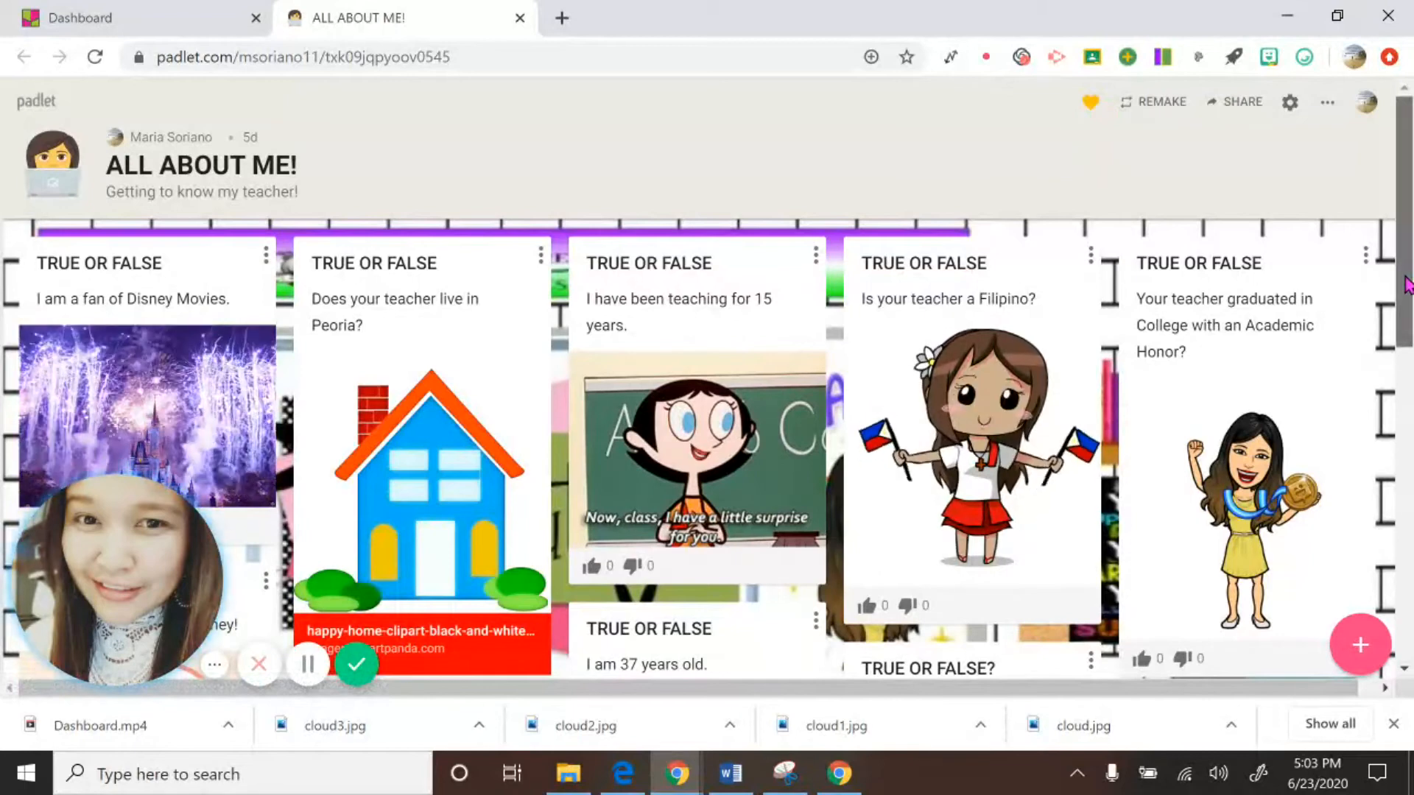
scroll(1407, 310, "down", 1)
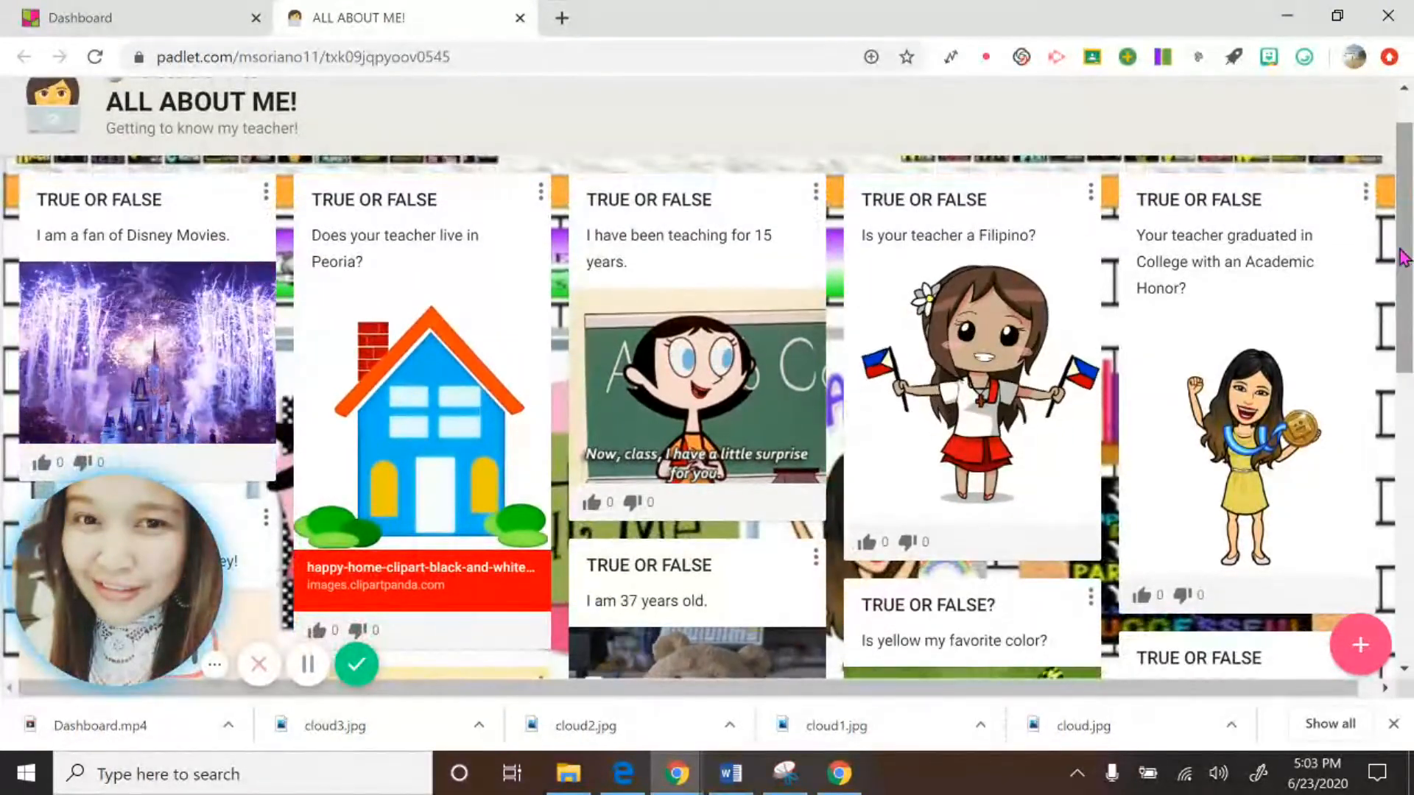
scroll(1406, 313, "down", 1)
left_click_drag(1406, 313, 1405, 232)
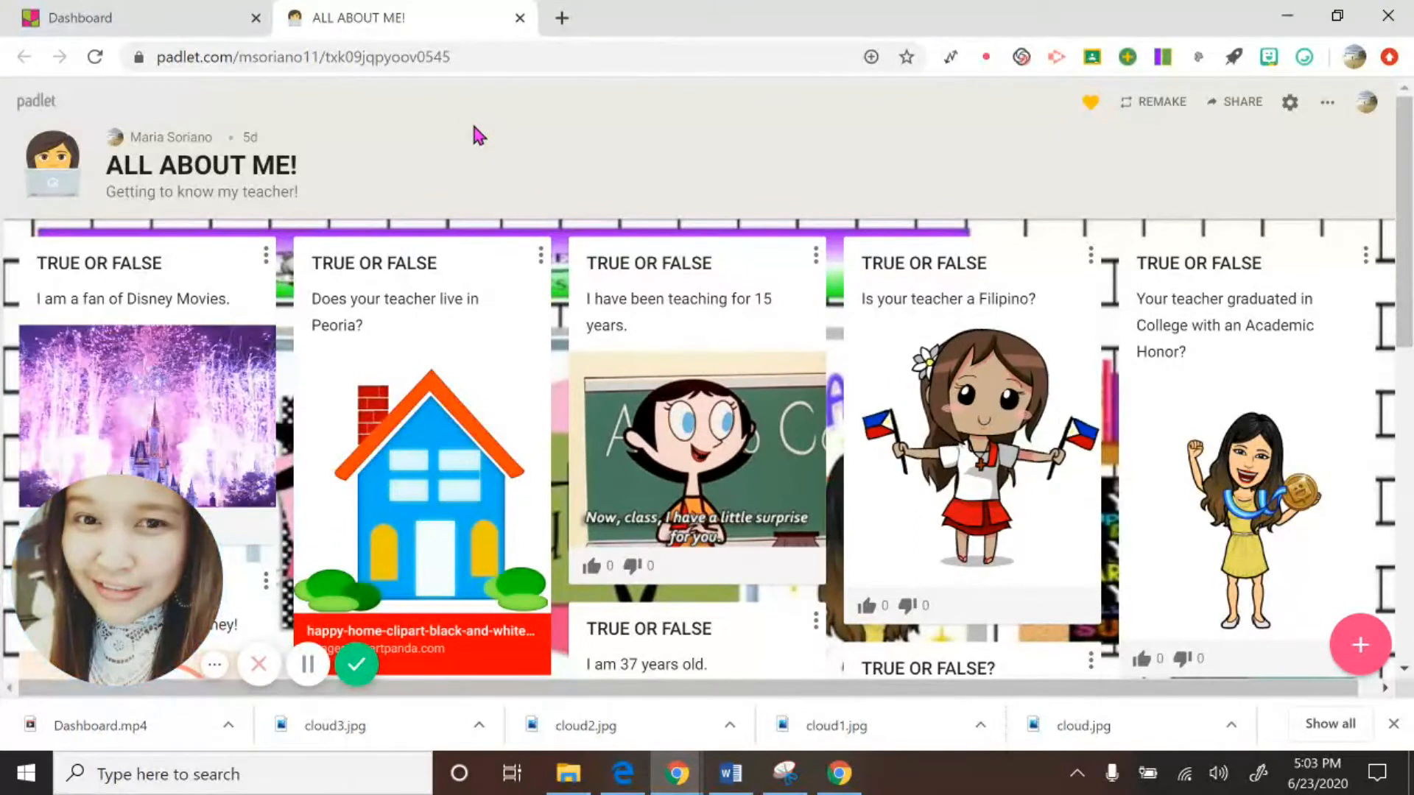
Step: Return to the dashboard and make a new blank padlet with the Shelf layout
left_click(163, 19)
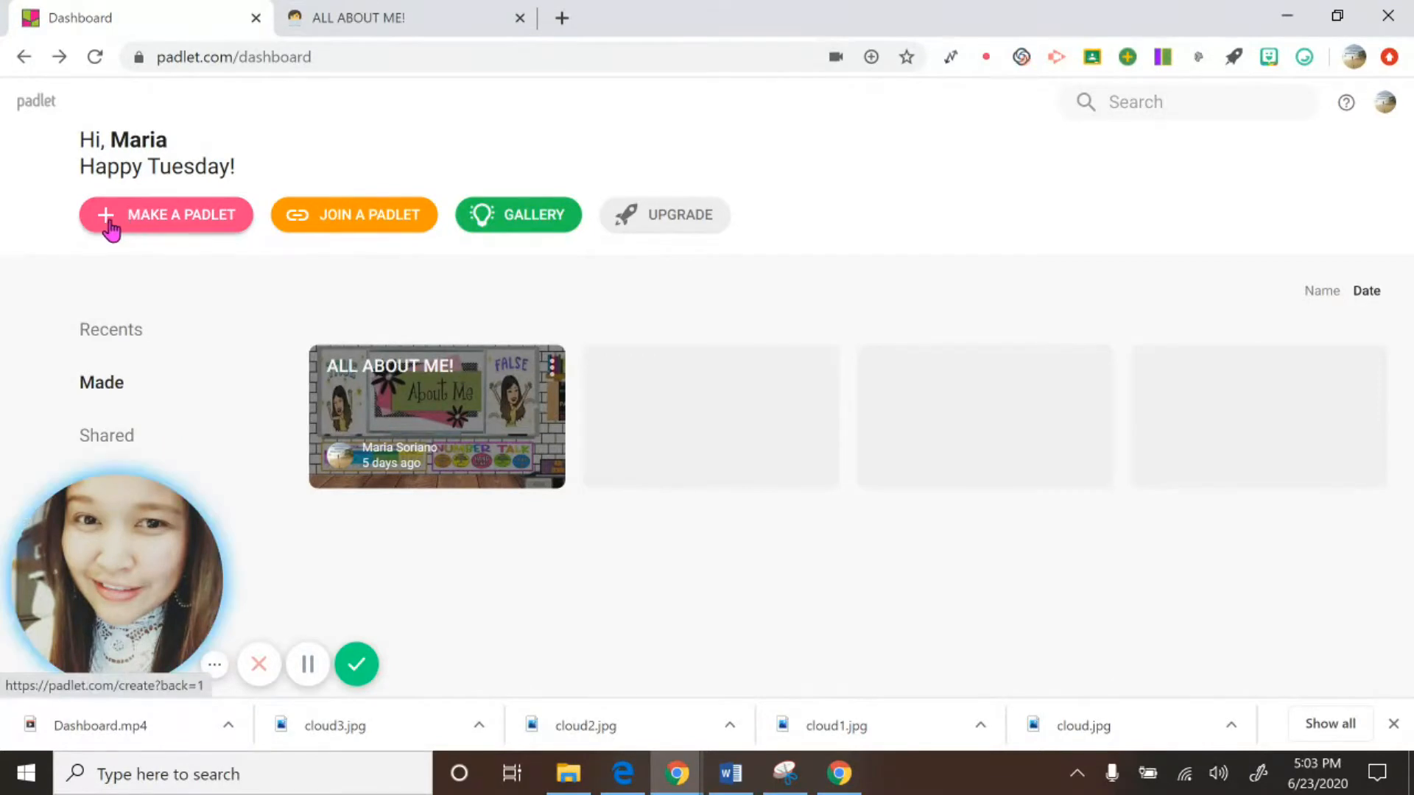
left_click(158, 230)
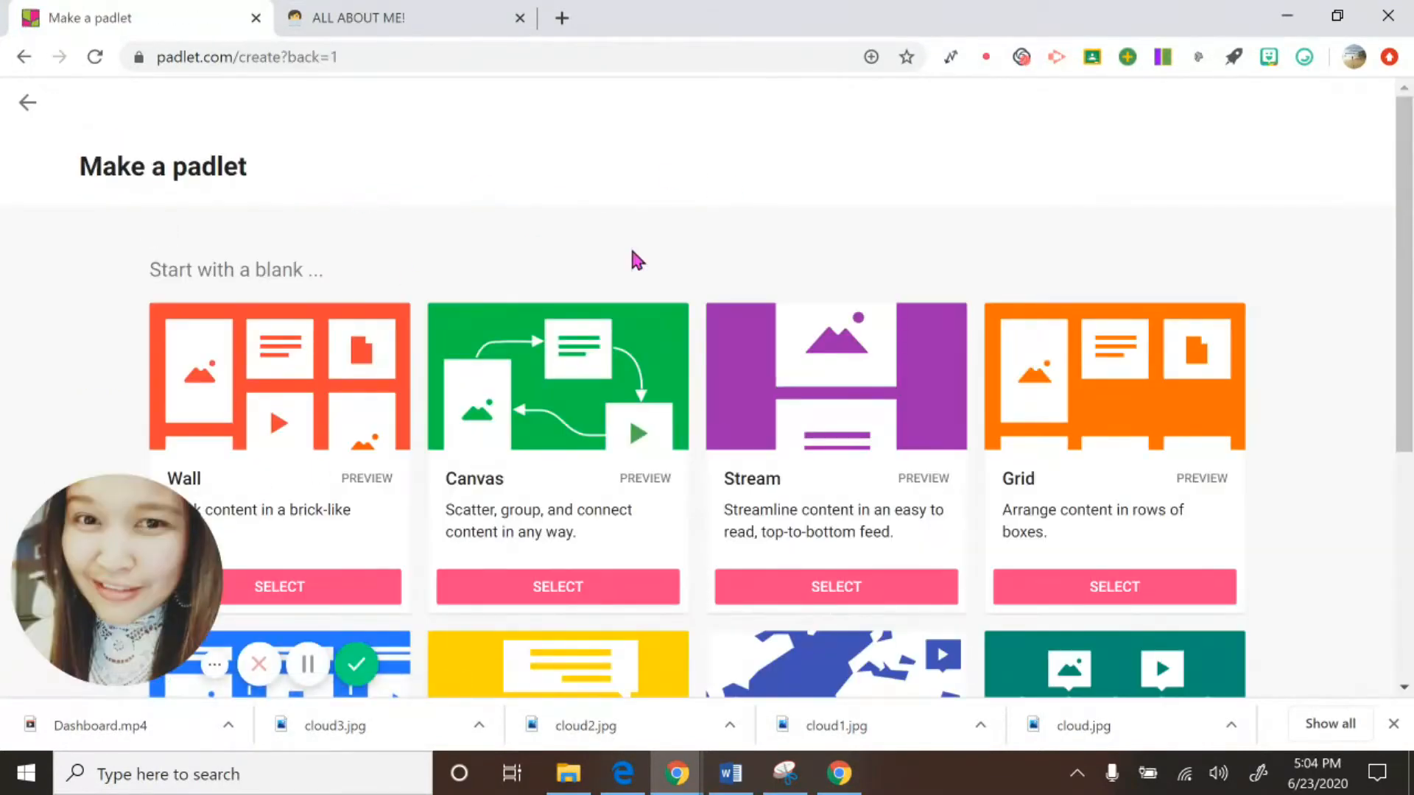
left_click_drag(1406, 193, 1406, 331)
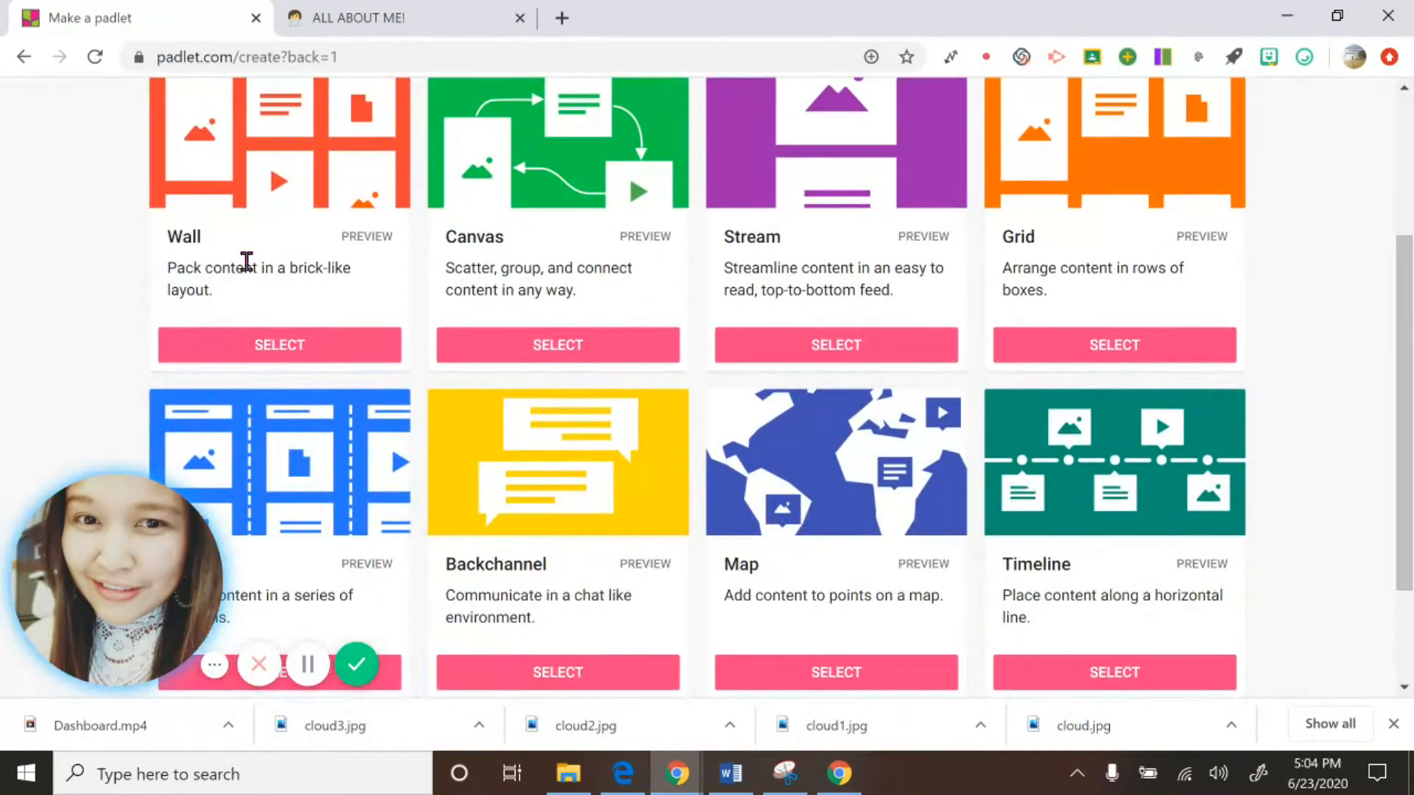
mouse_move(98, 595)
left_mouse_down()
mouse_move(300, 600)
mouse_move(95, 572)
left_mouse_up()
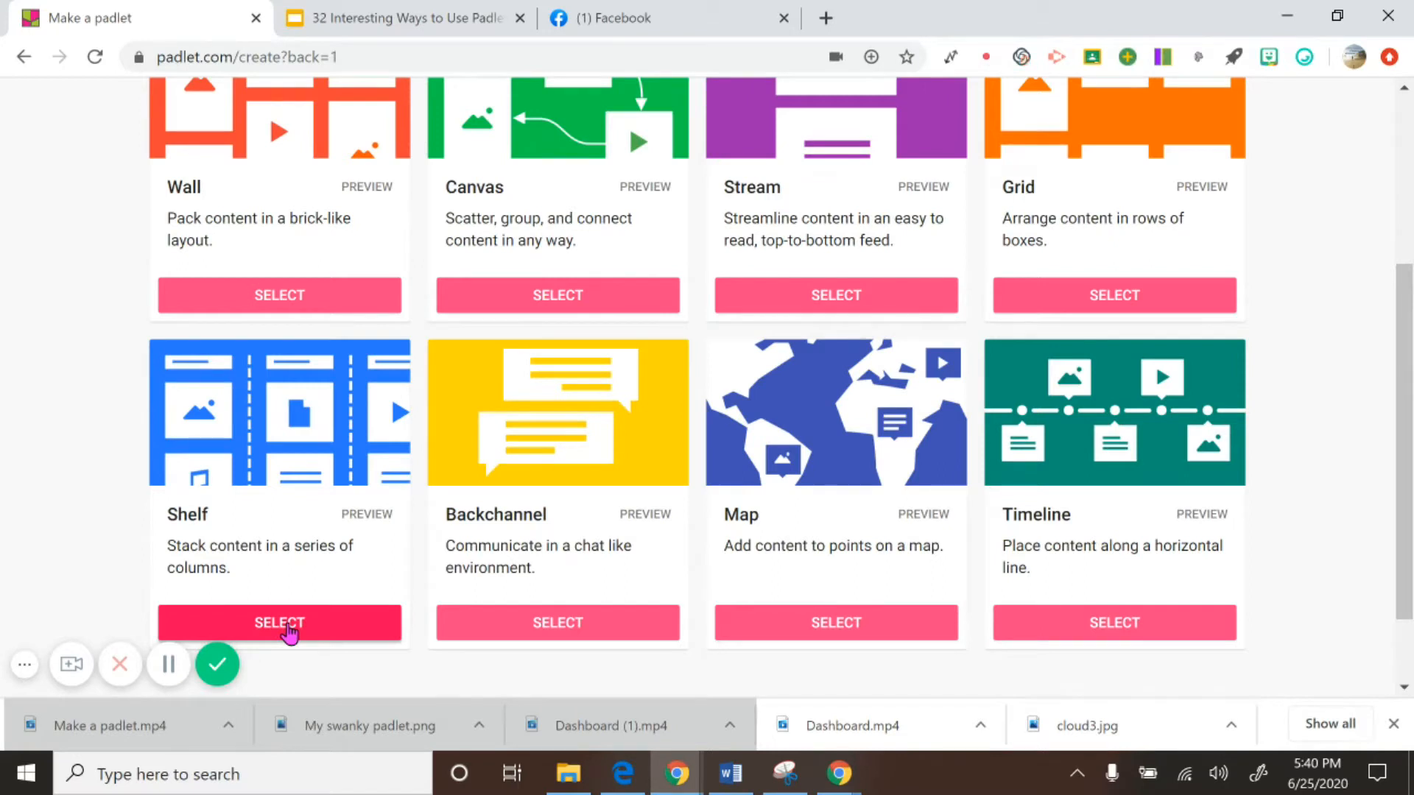
left_click(288, 624)
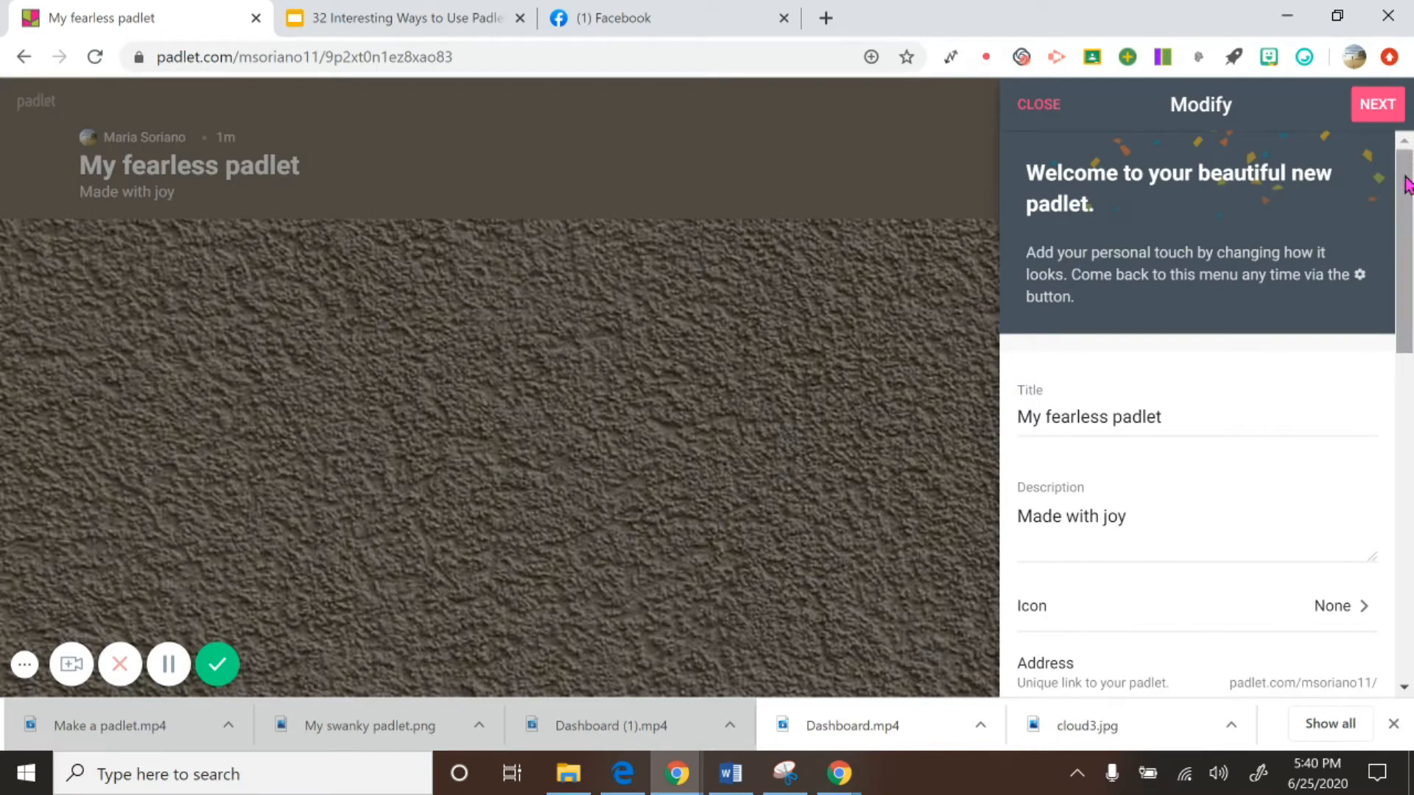
Step: Set the new padlet's title to "CLOUDS"
scroll(1408, 243, "down", 1)
scroll(1408, 242, "up", 1)
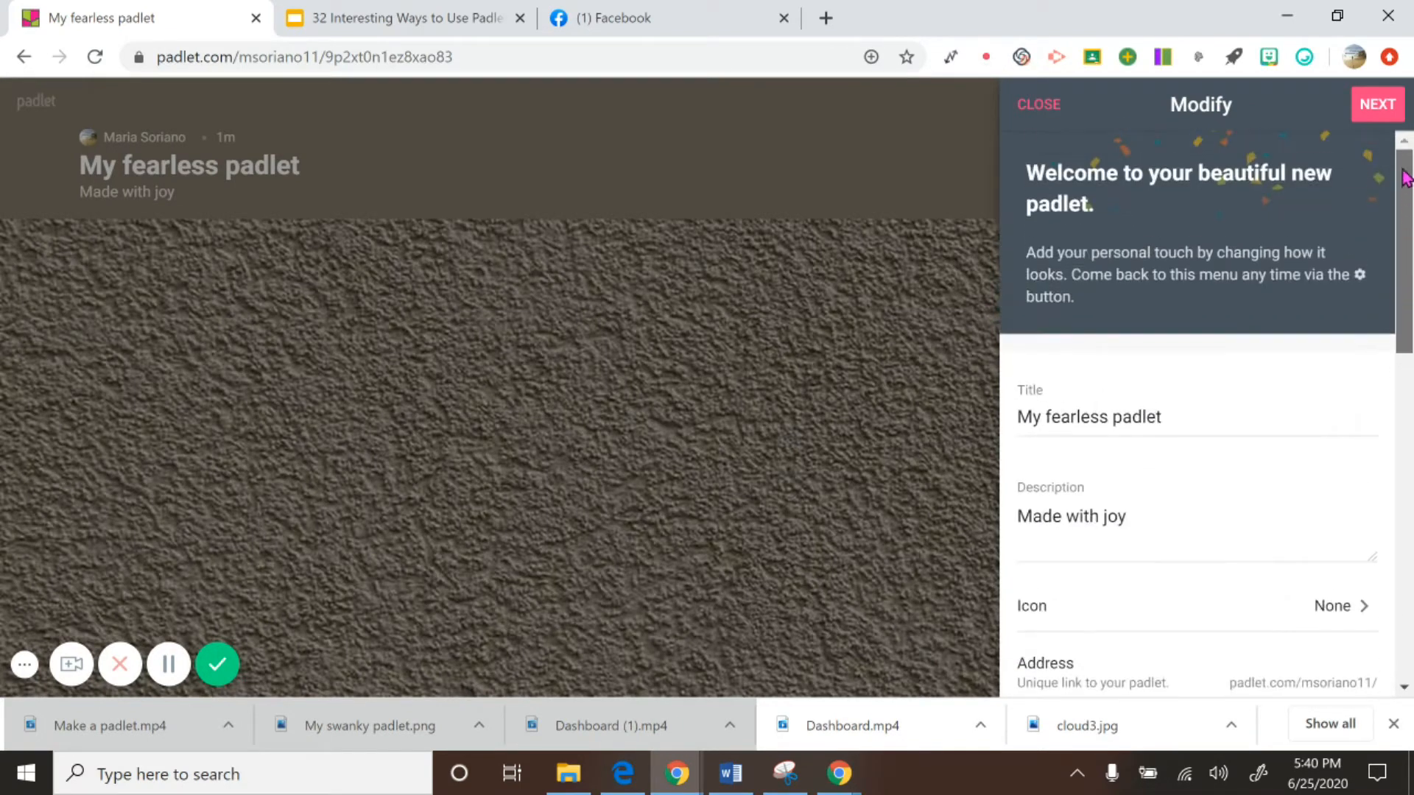
scroll(1406, 302, "down", 2)
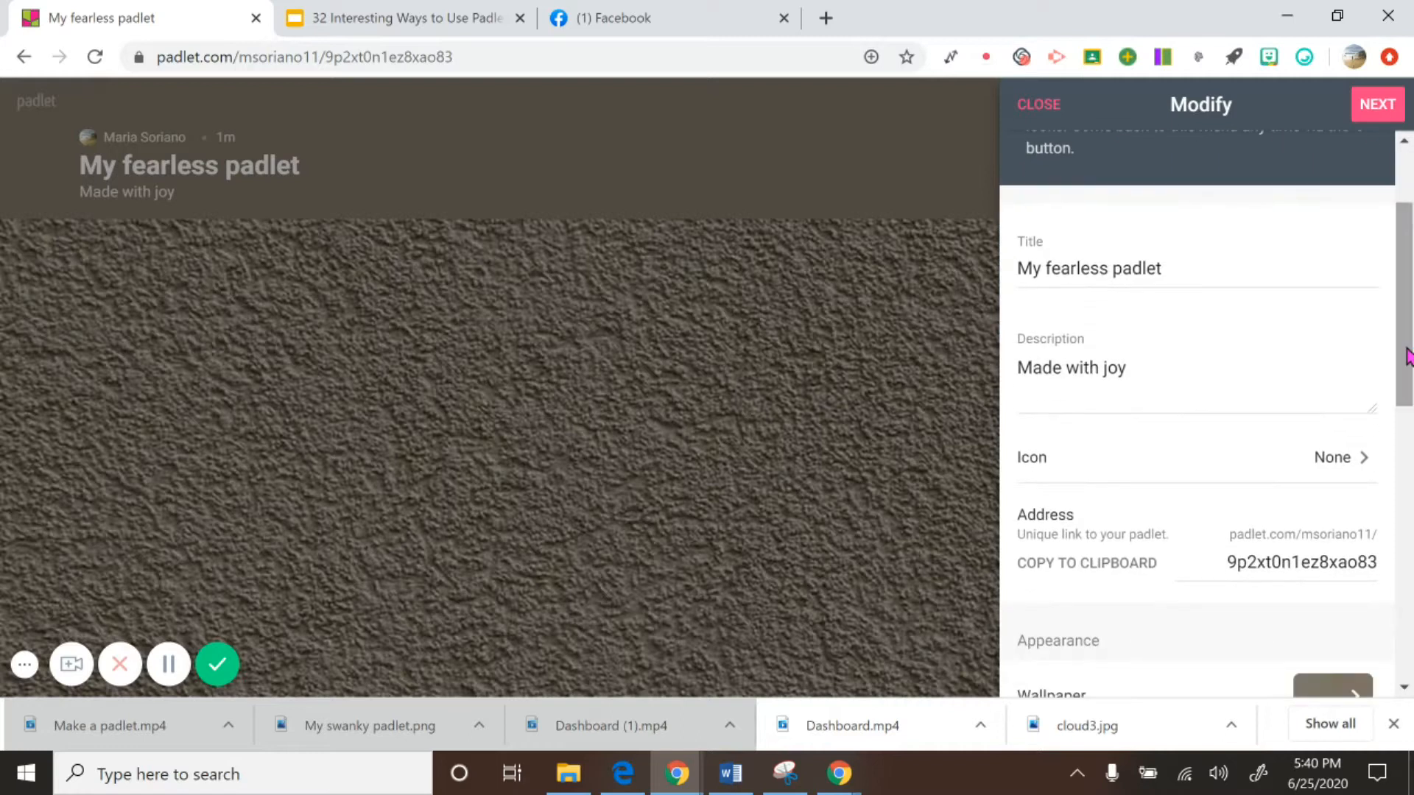
left_click_drag(1184, 268, 1009, 279)
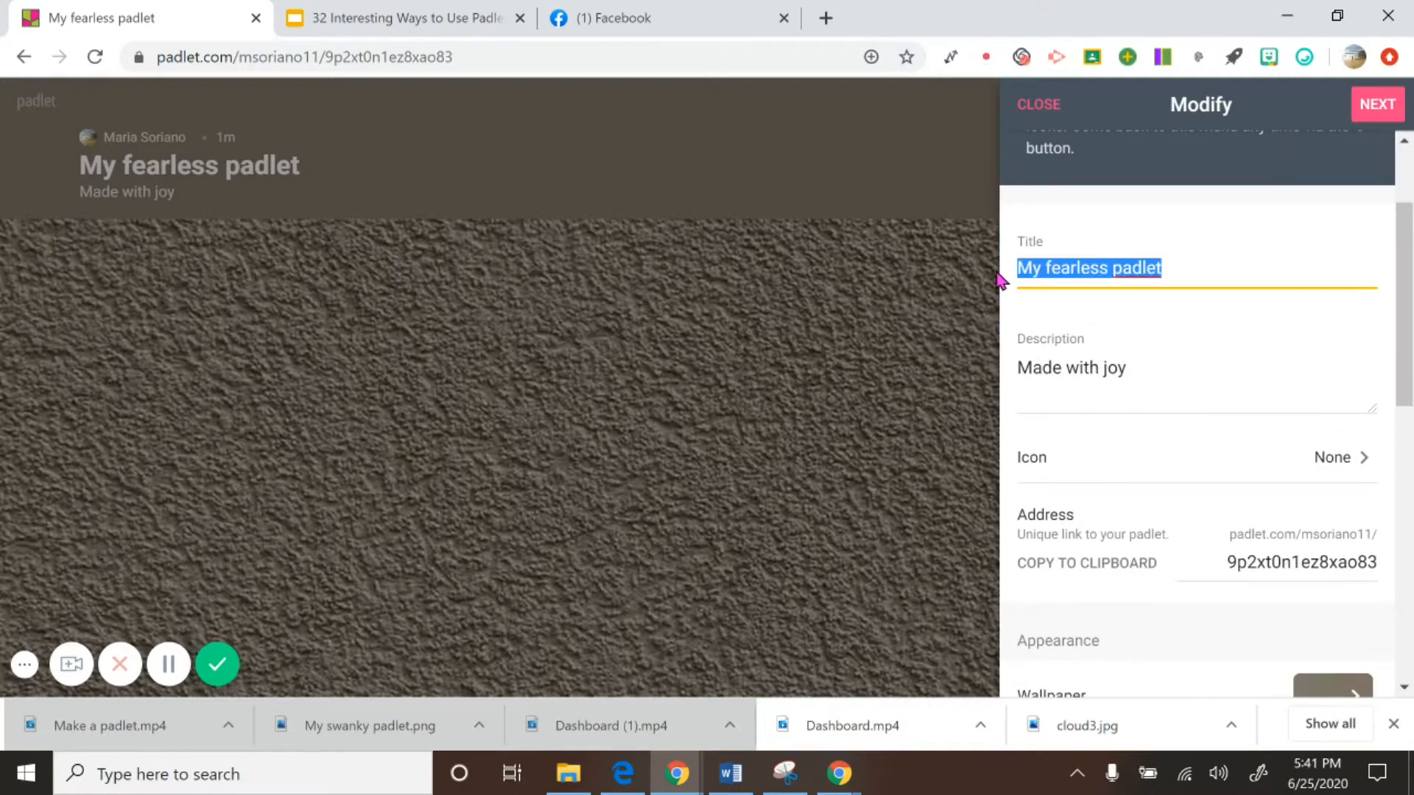
type("CL")
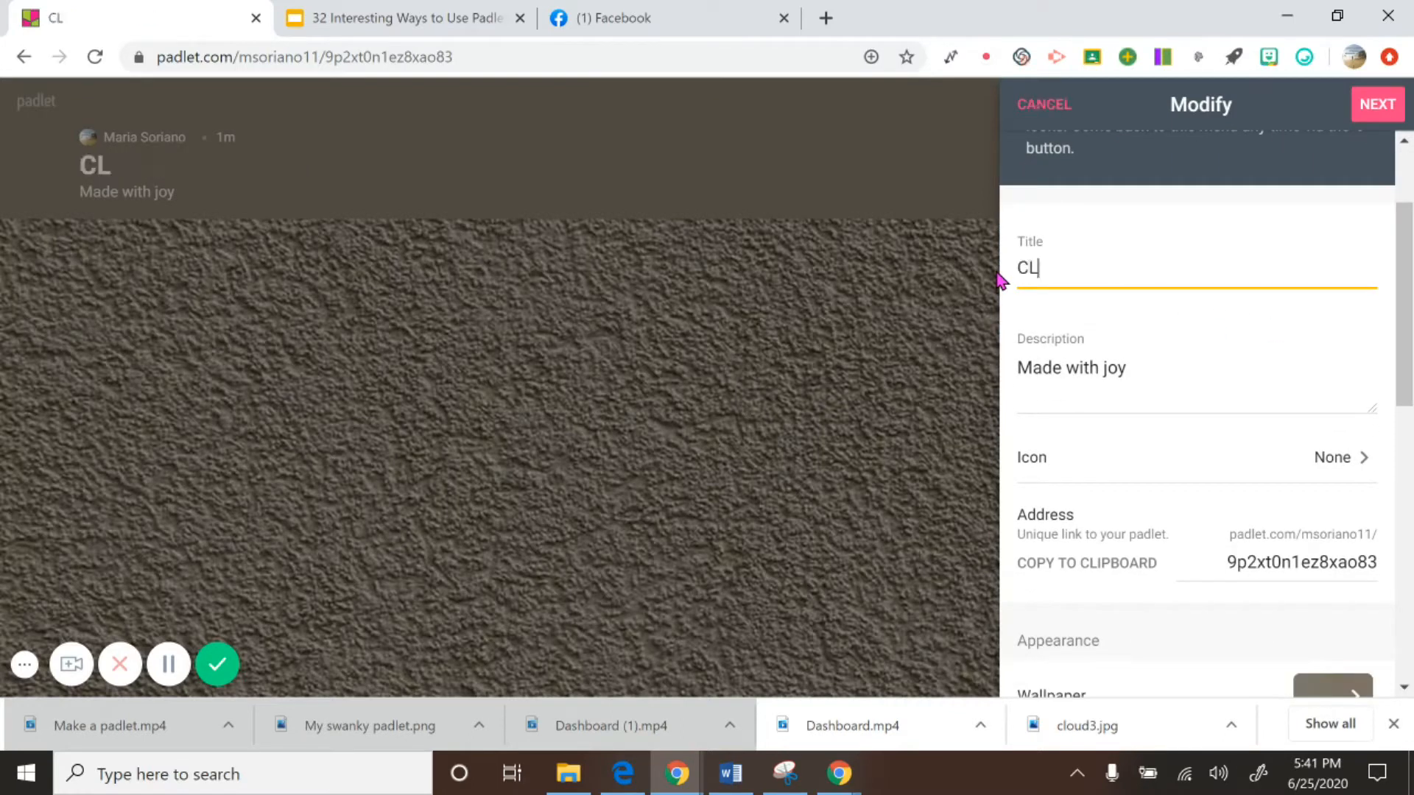
type("OUDS")
Step: Replace the padlet's description with "Scavenger Hunt"
left_click(1139, 378)
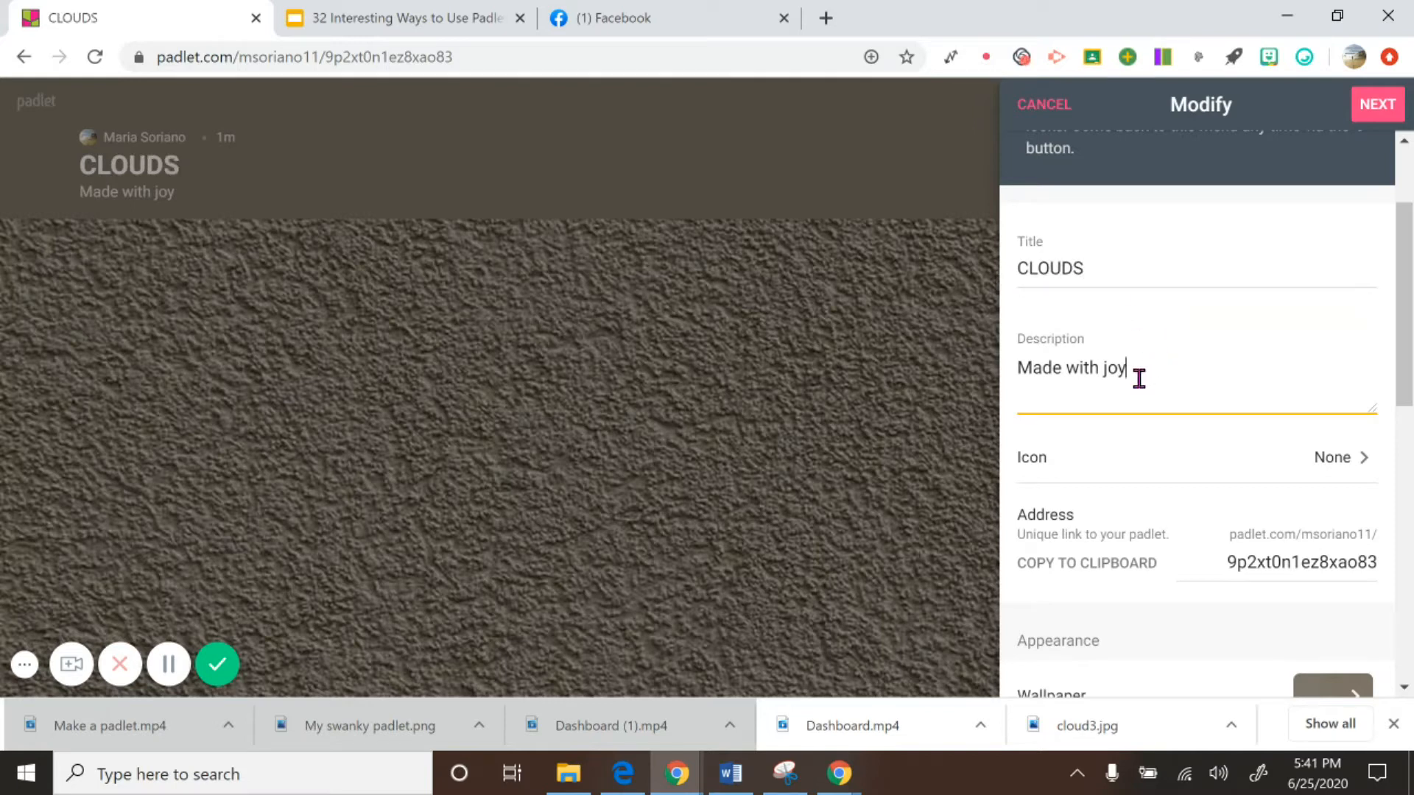
left_click_drag(1142, 366, 982, 369)
type("S")
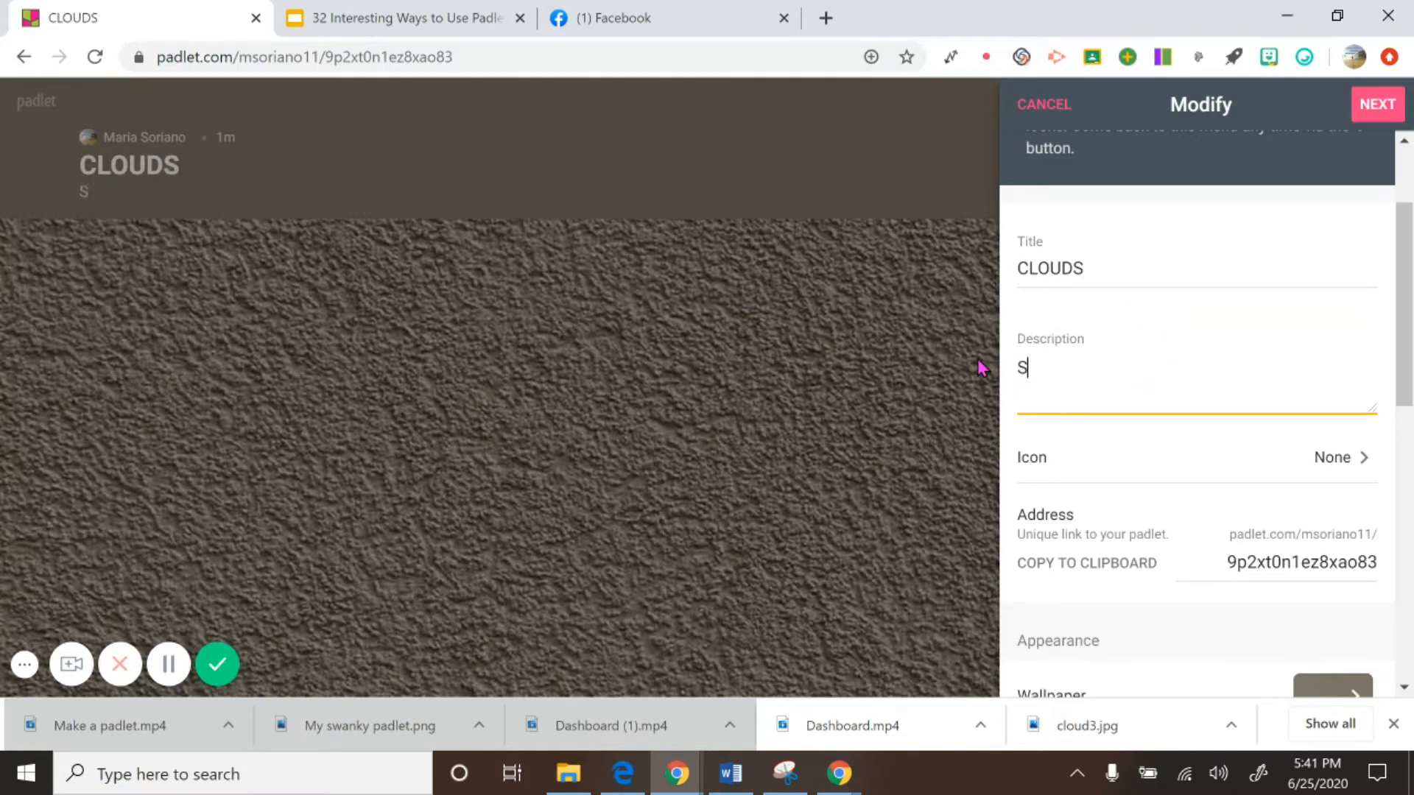
type("cavenger")
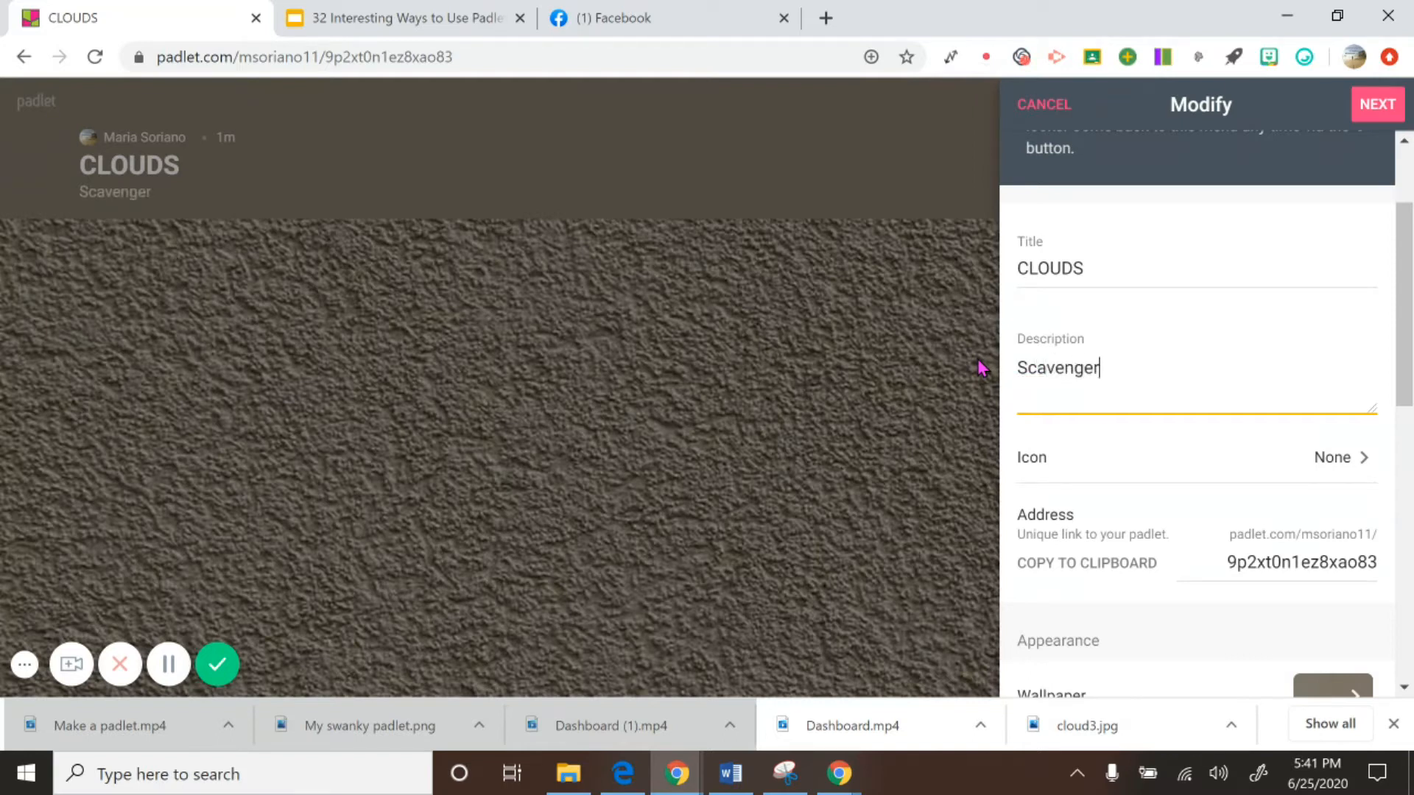
type(" Hunt")
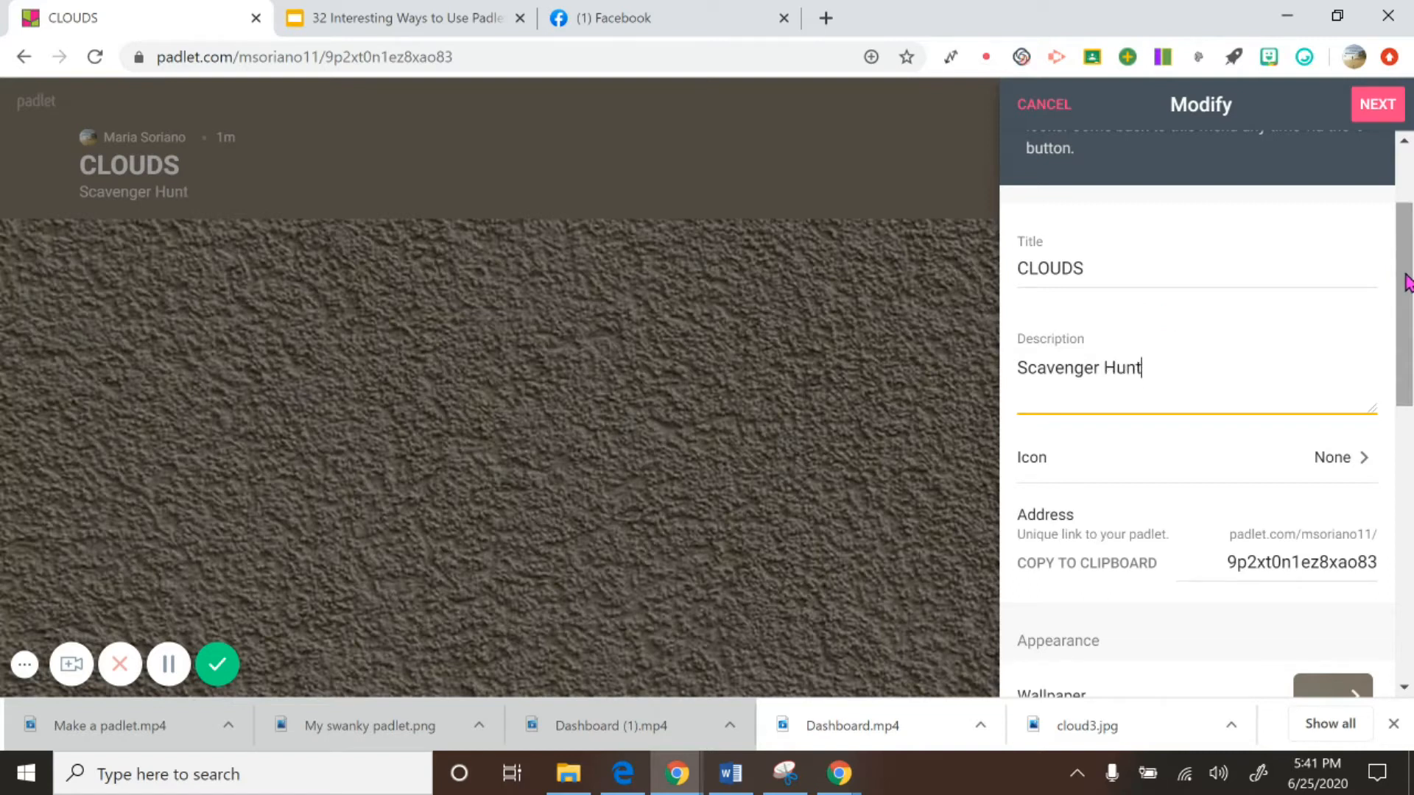
Step: Choose the globe emoji showing the Americas as the padlet's icon and return to the padlet settings
left_click_drag(1406, 284, 1404, 330)
left_click(1363, 329)
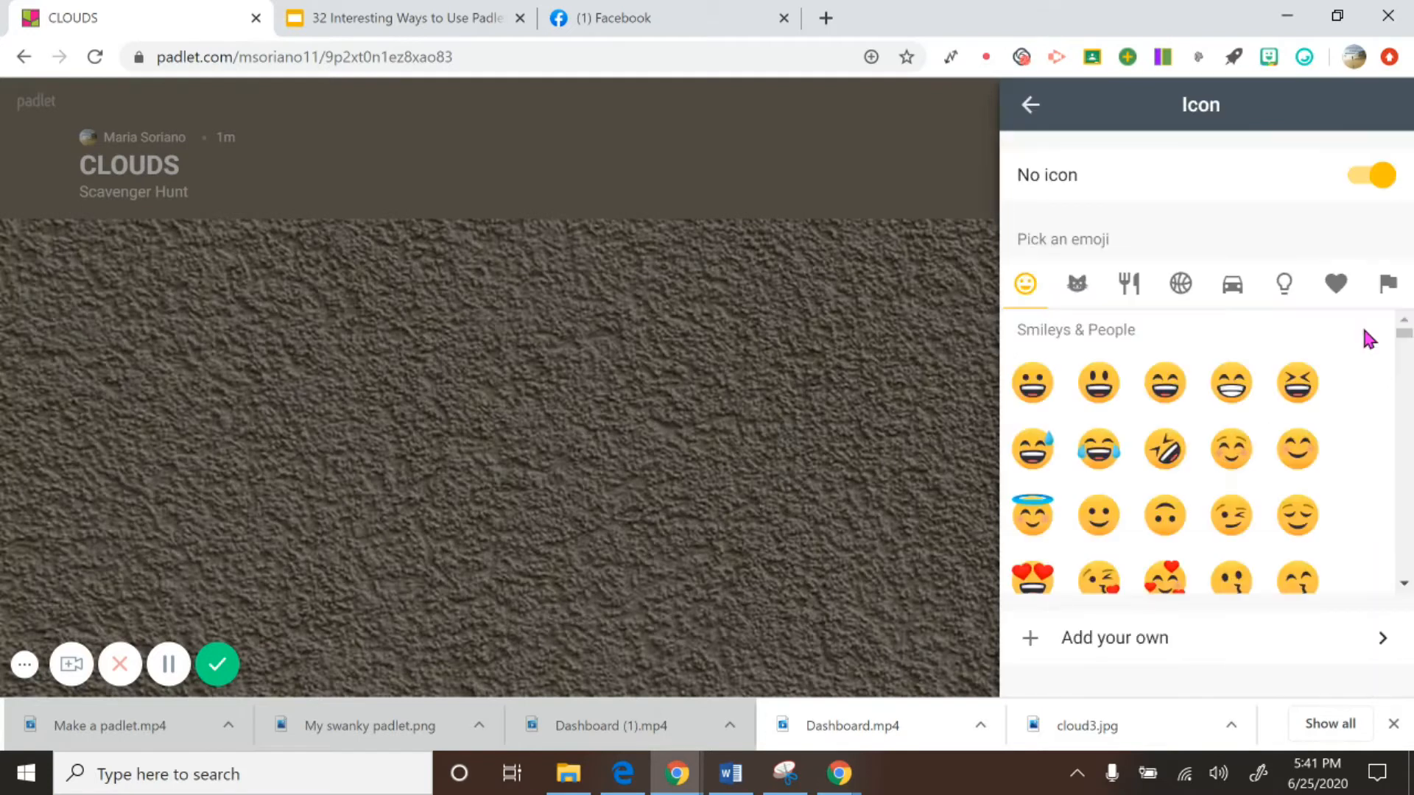
left_click_drag(1406, 352, 1404, 380)
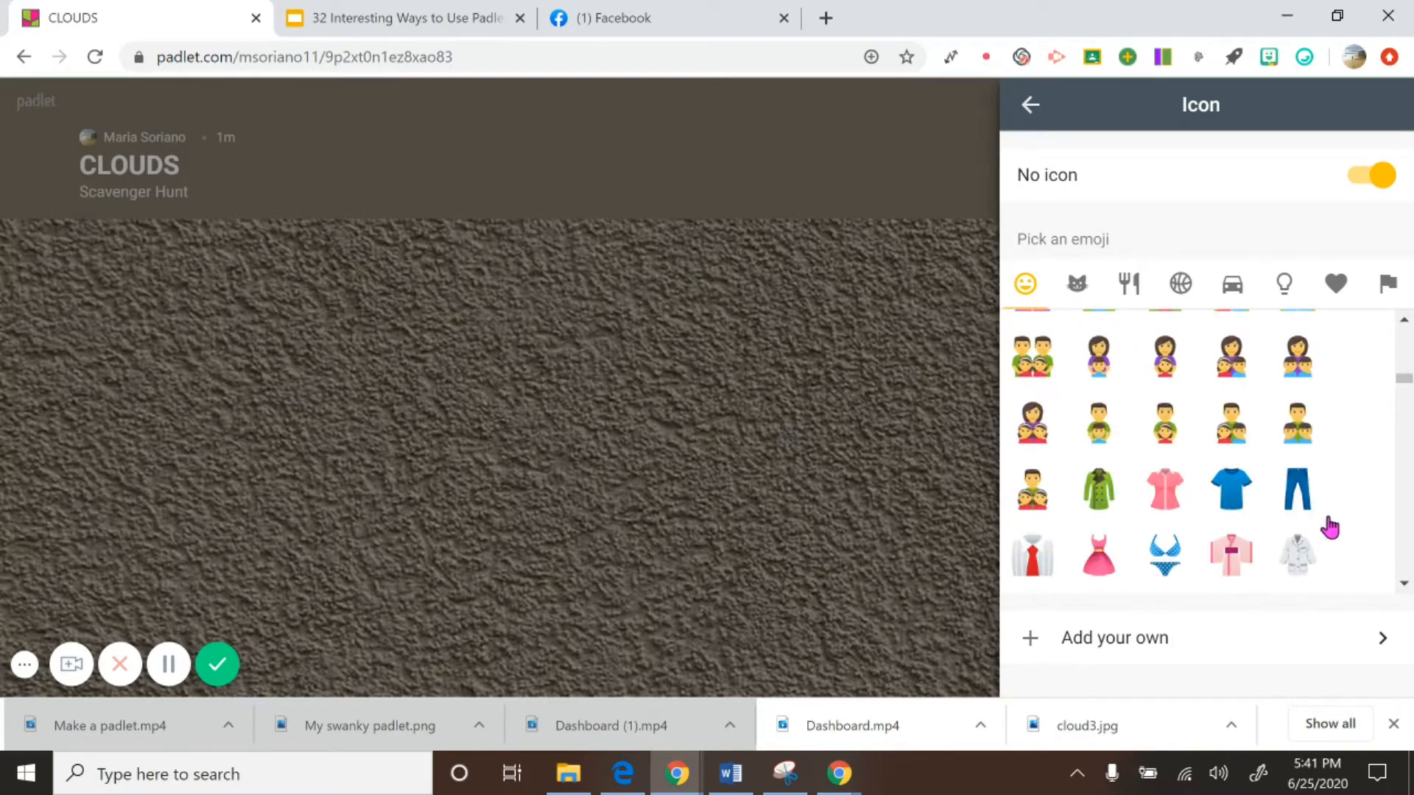
left_click(1402, 584)
left_click_drag(1403, 589, 1404, 586)
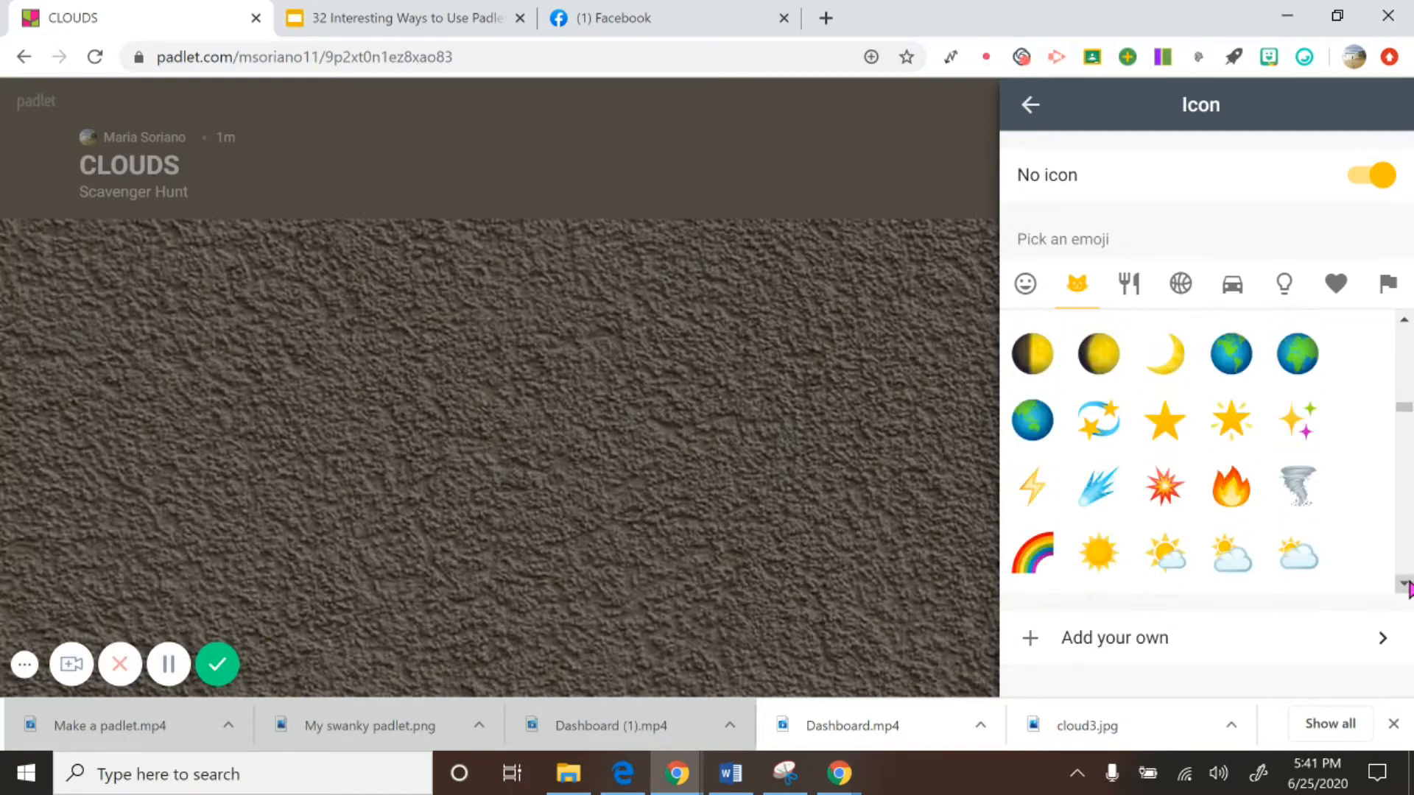
left_click(1226, 370)
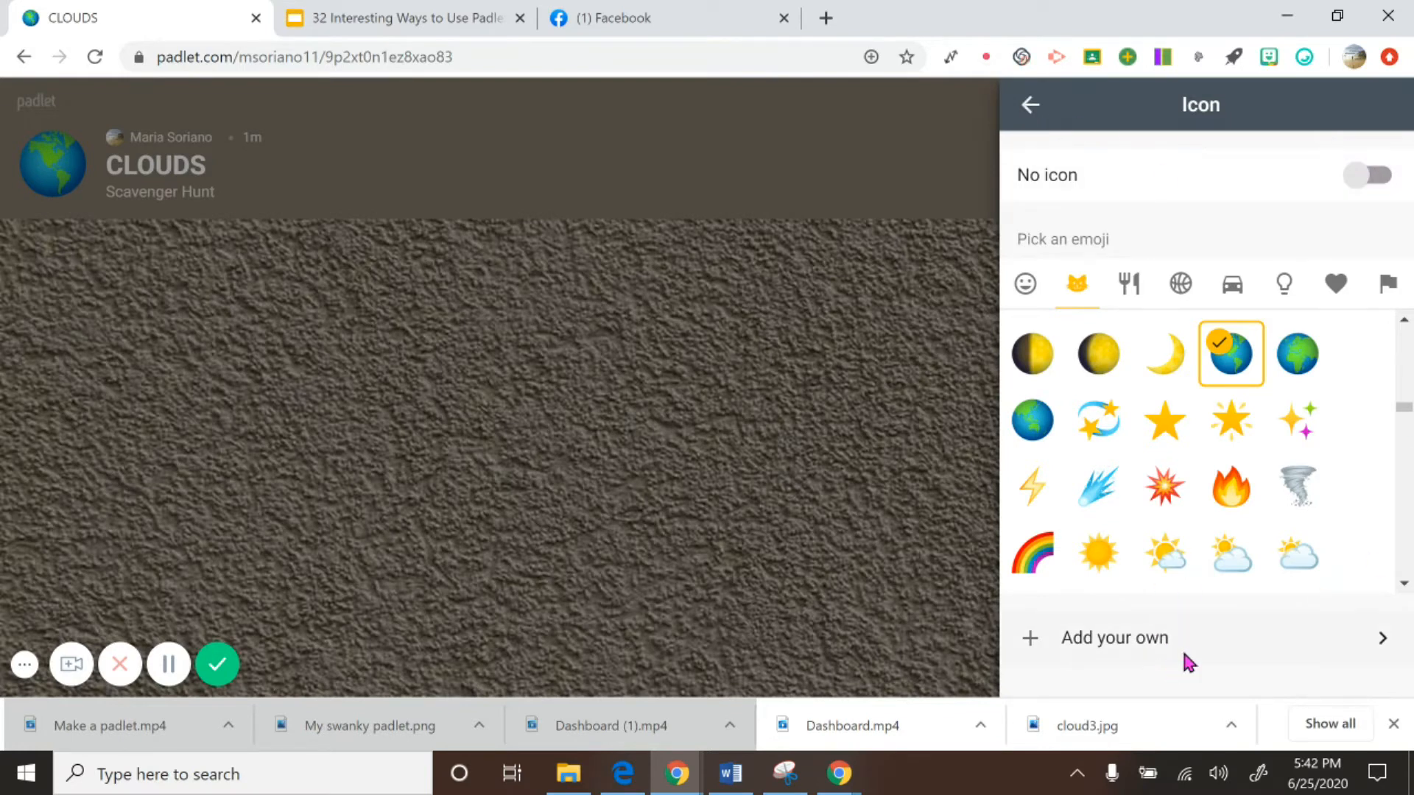
left_click(1030, 109)
Step: Set the wallpaper to the orange-pink clouds photo from the image search for "CLOUDS" and return to the padlet settings
left_click_drag(1406, 324, 1407, 384)
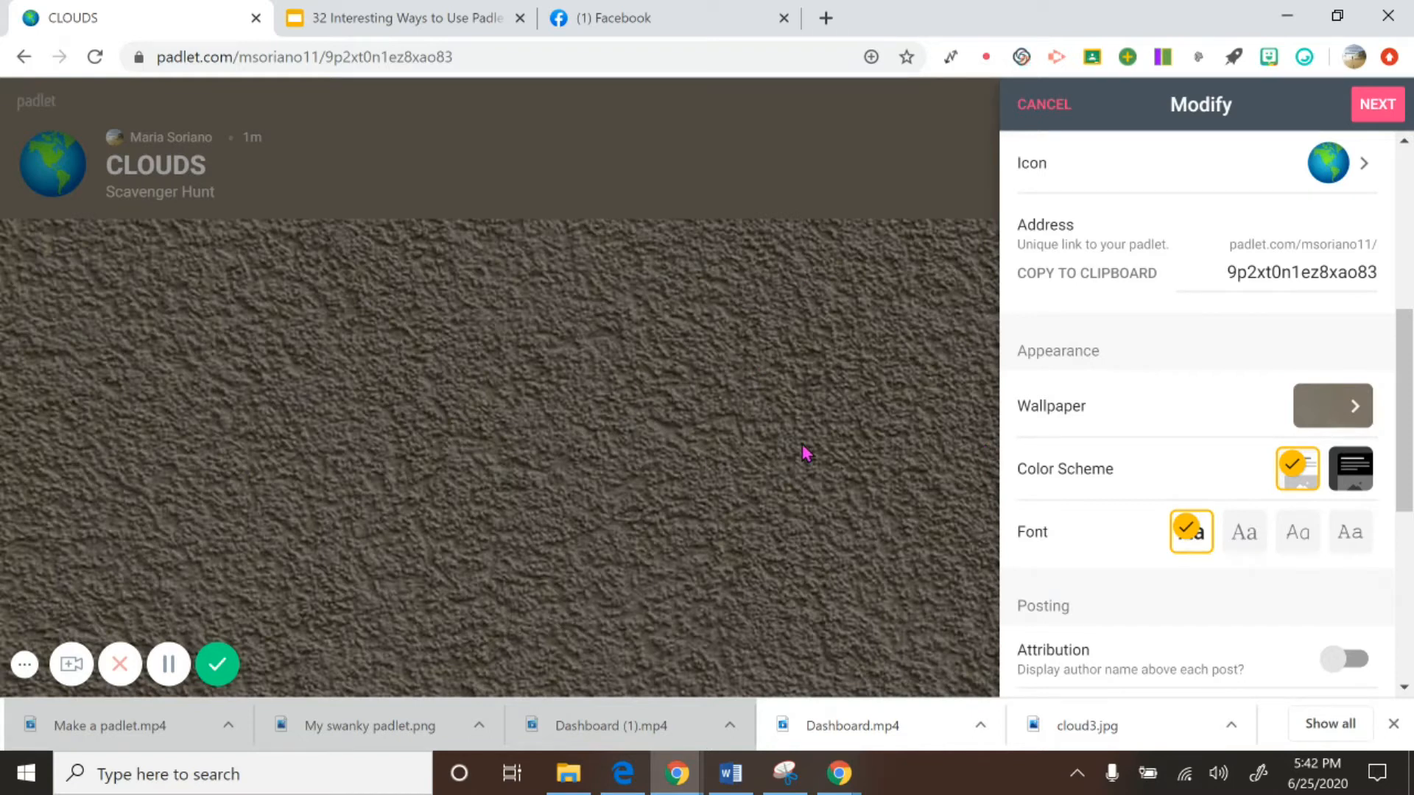
left_click(1357, 418)
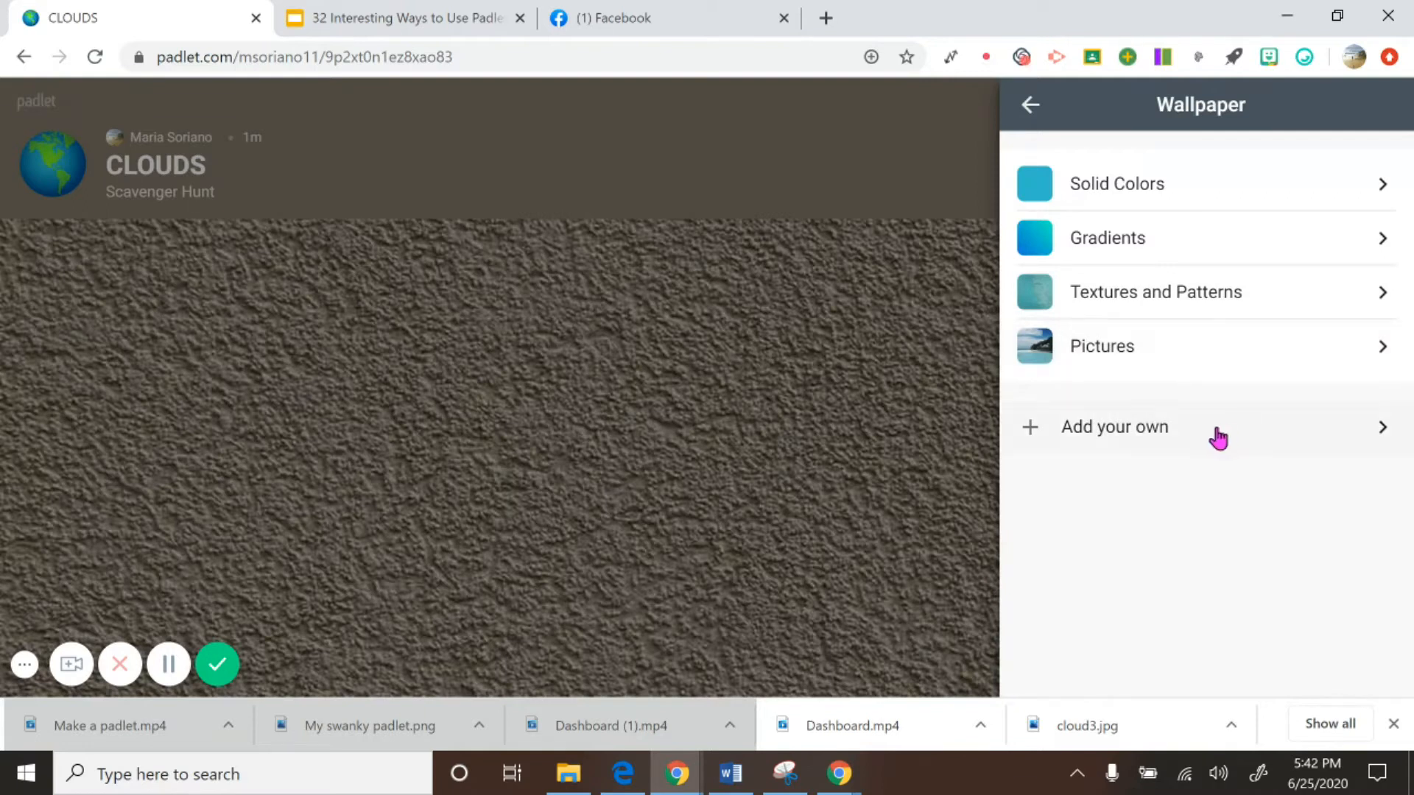
left_click(1381, 442)
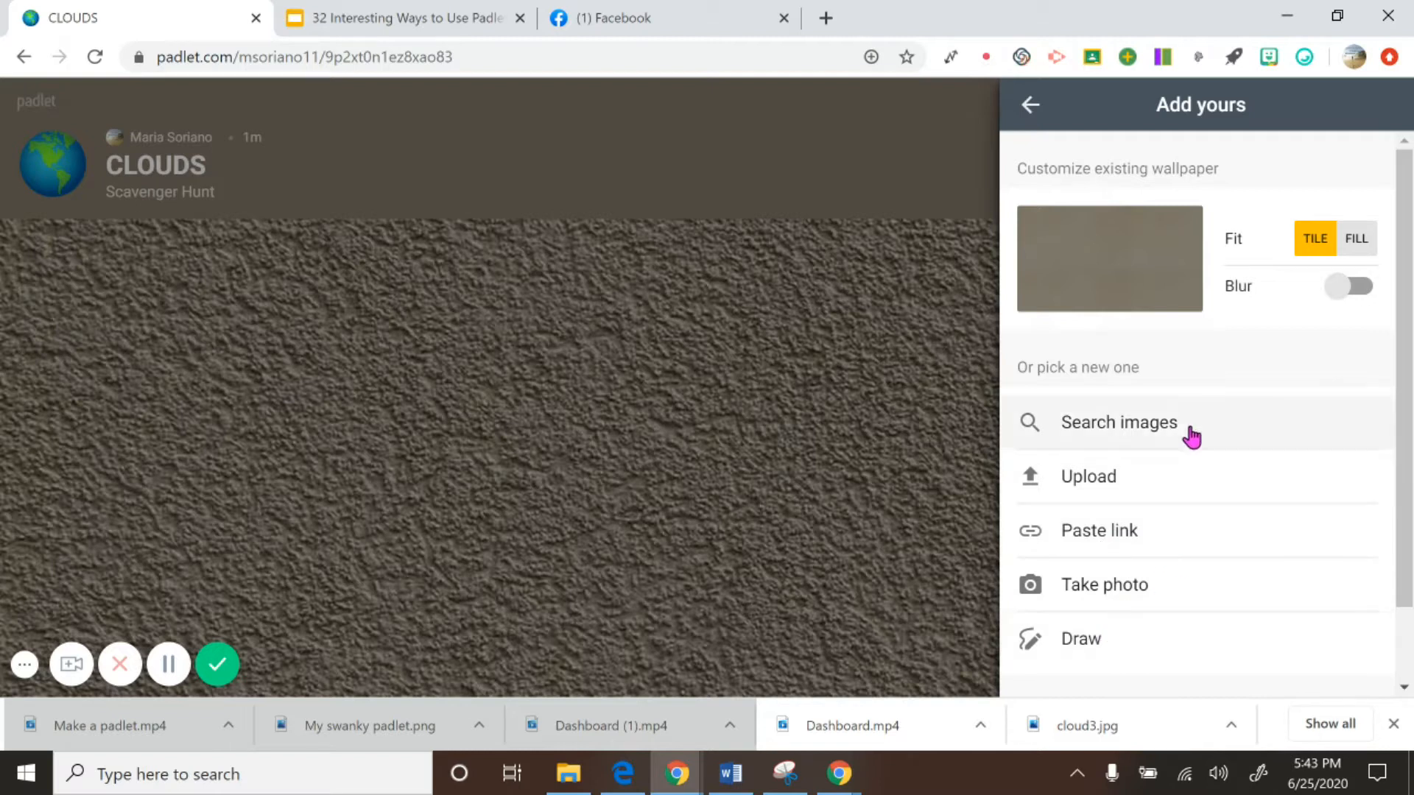
left_click(1142, 427)
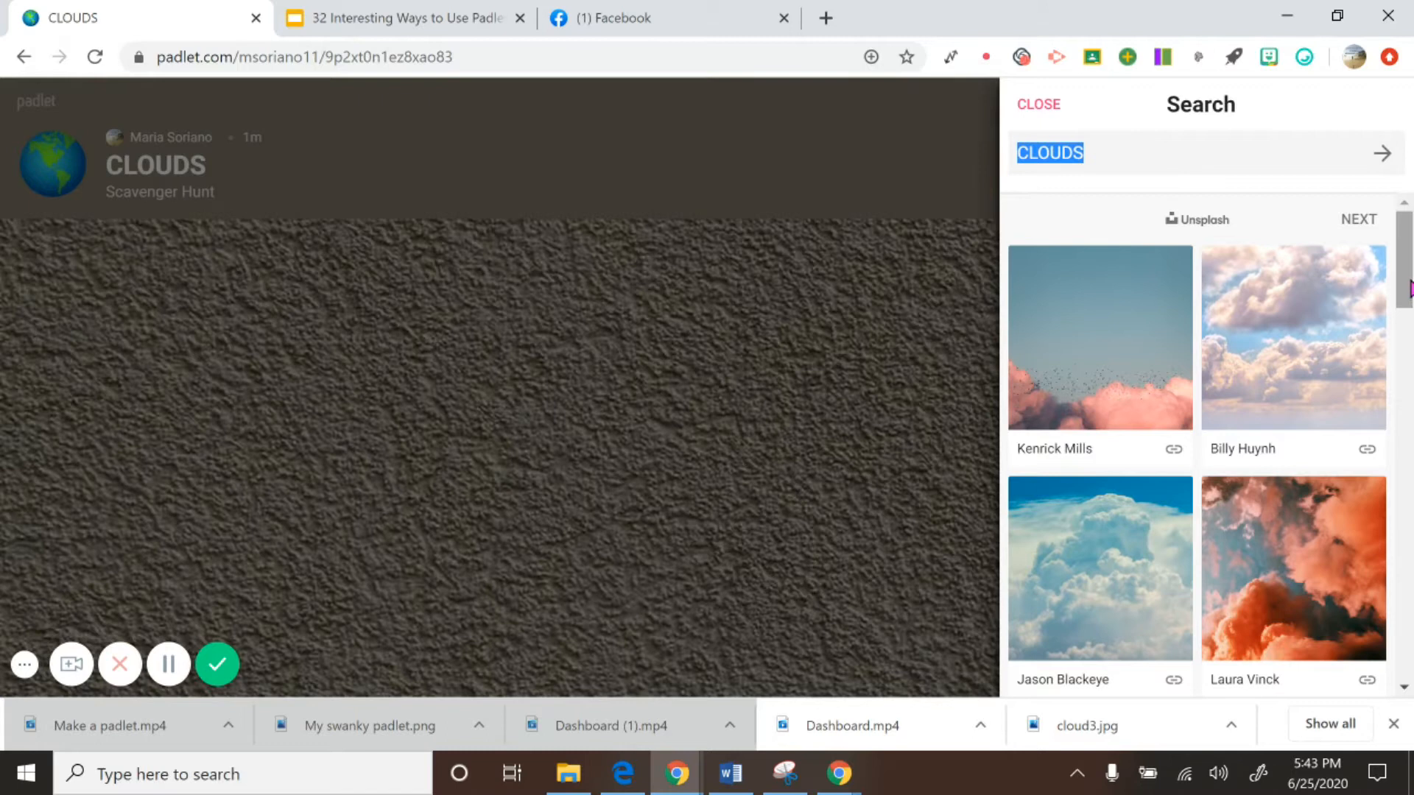
scroll(1408, 324, "down", 2)
scroll(1408, 323, "down", 1)
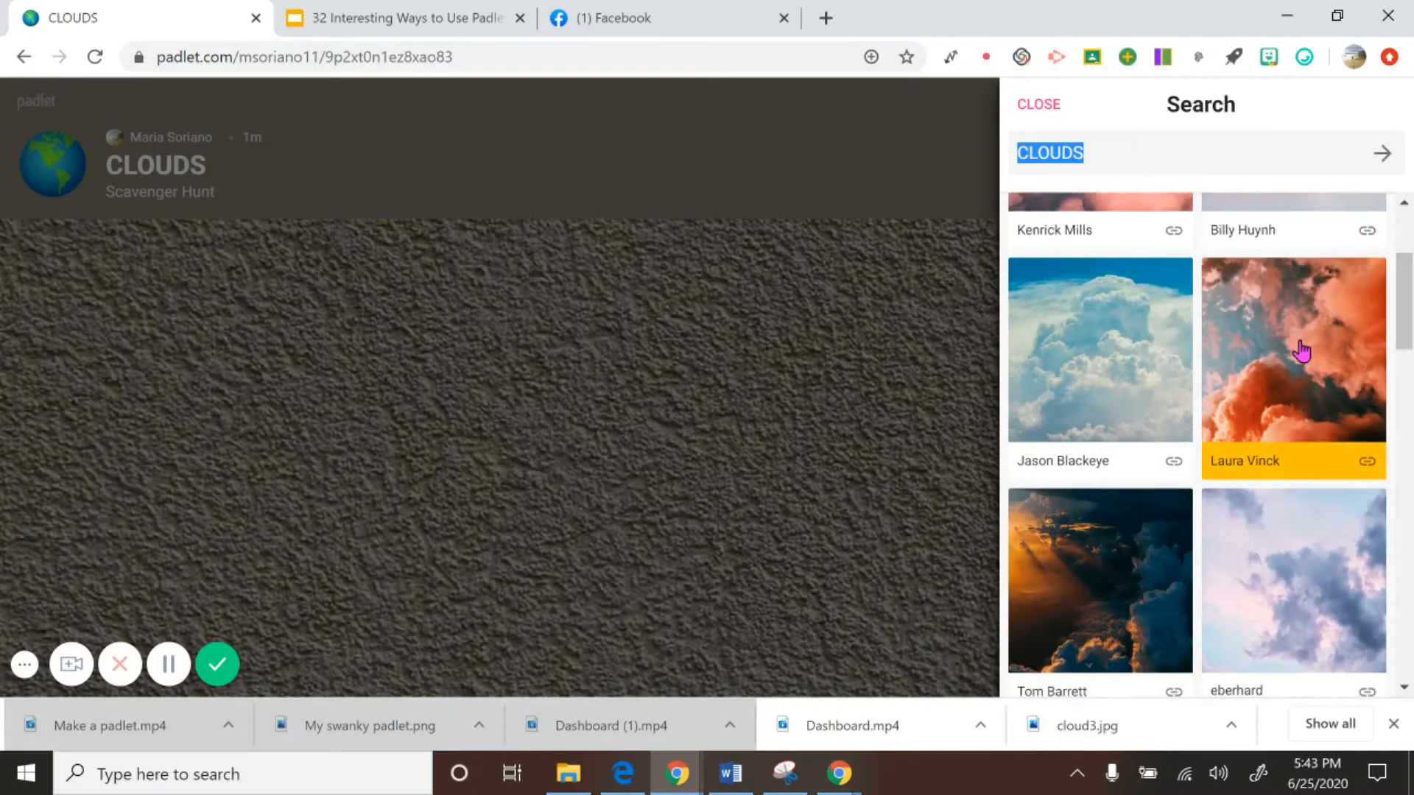
left_click(1293, 346)
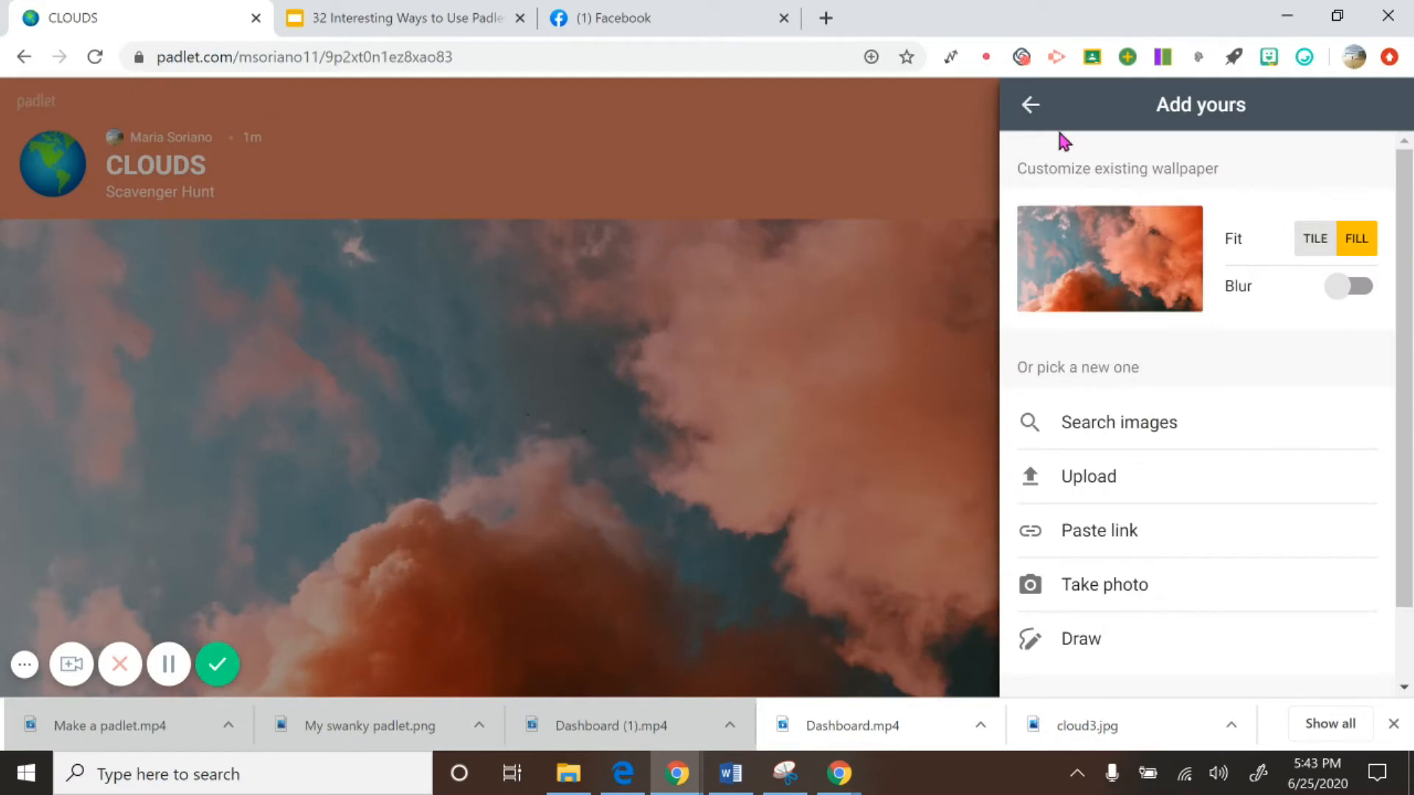
left_click(1031, 107)
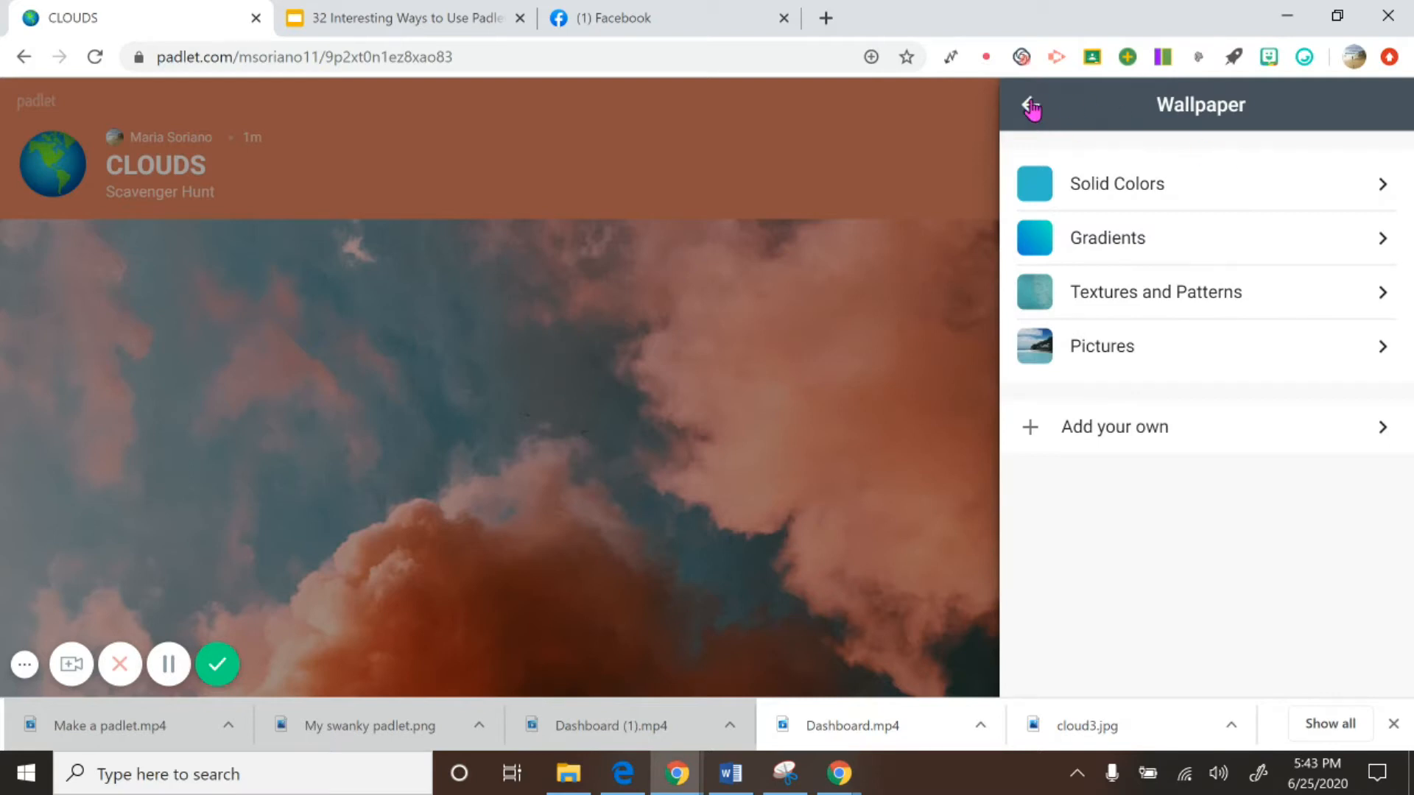
left_click(1031, 107)
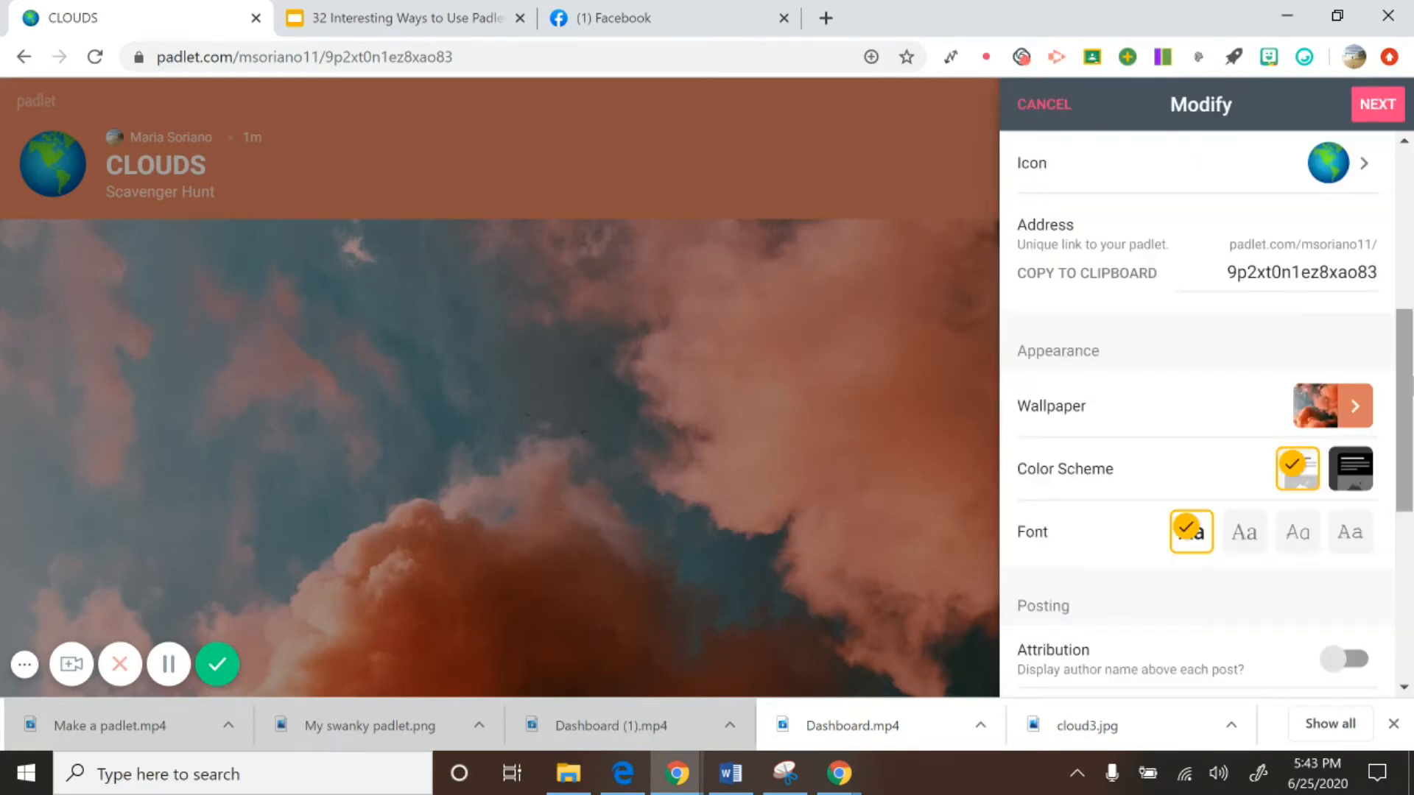
Step: Review the padlet's appearance, posting and content filtering settings, including the available reaction types for posts
left_click_drag(1407, 405, 1408, 460)
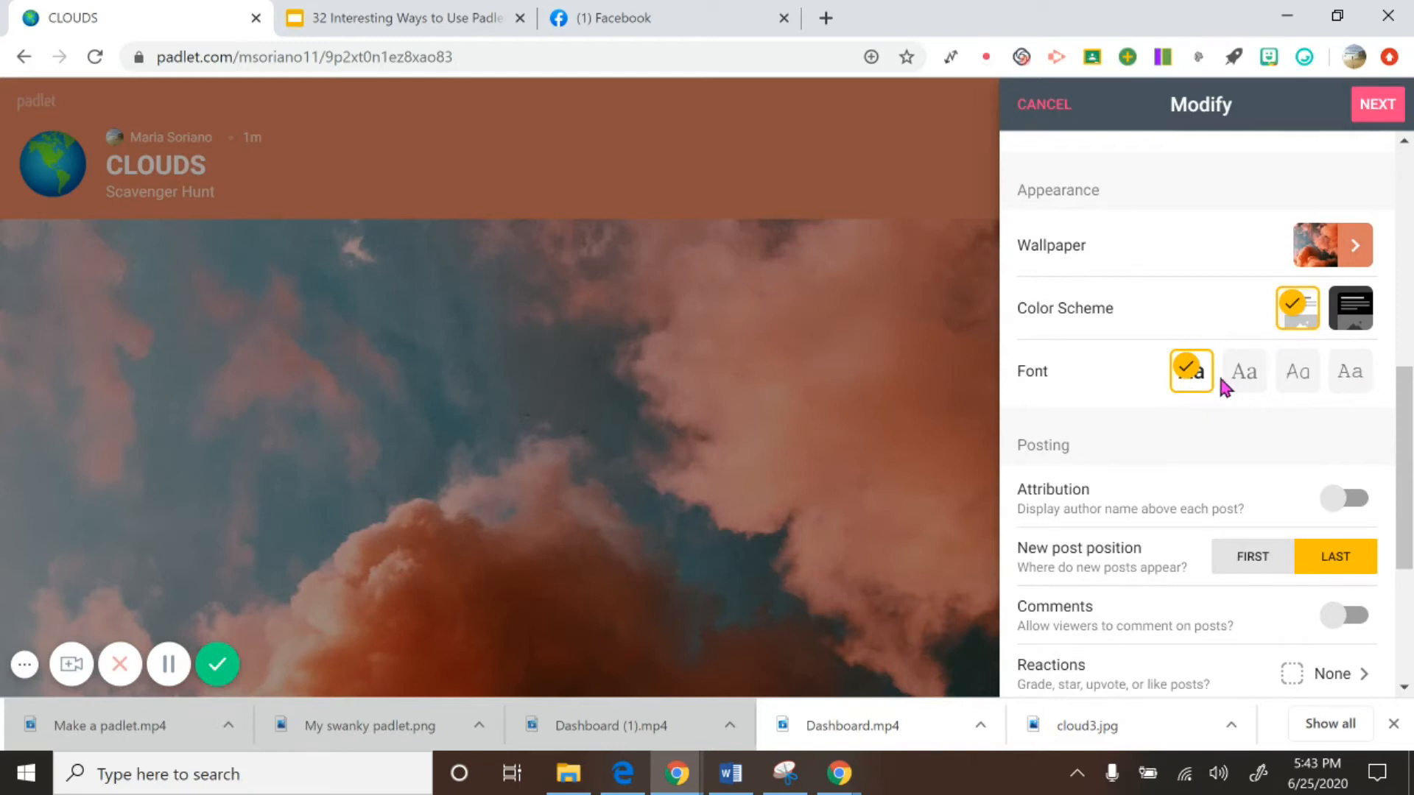
scroll(1409, 409, "down", 2)
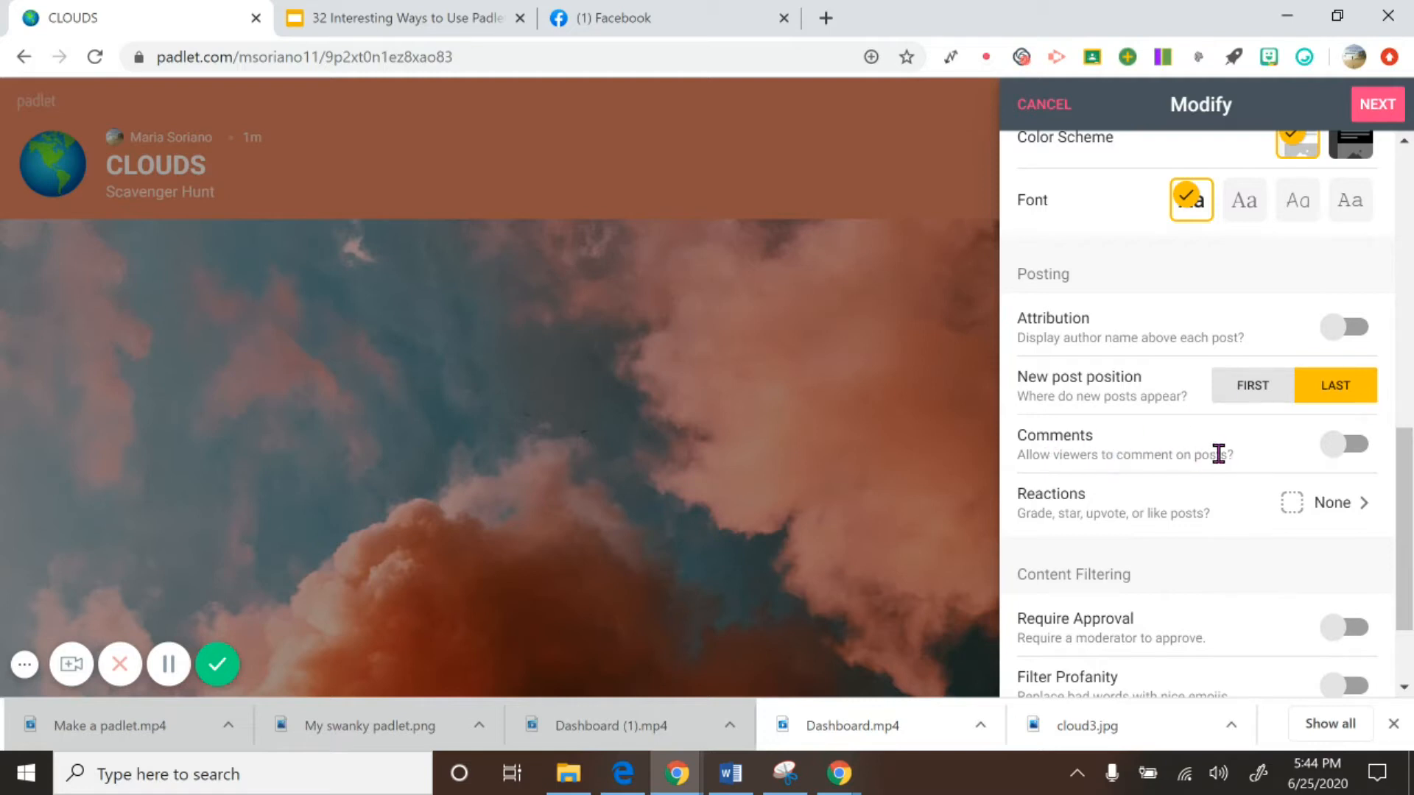
left_click_drag(1408, 482, 1408, 509)
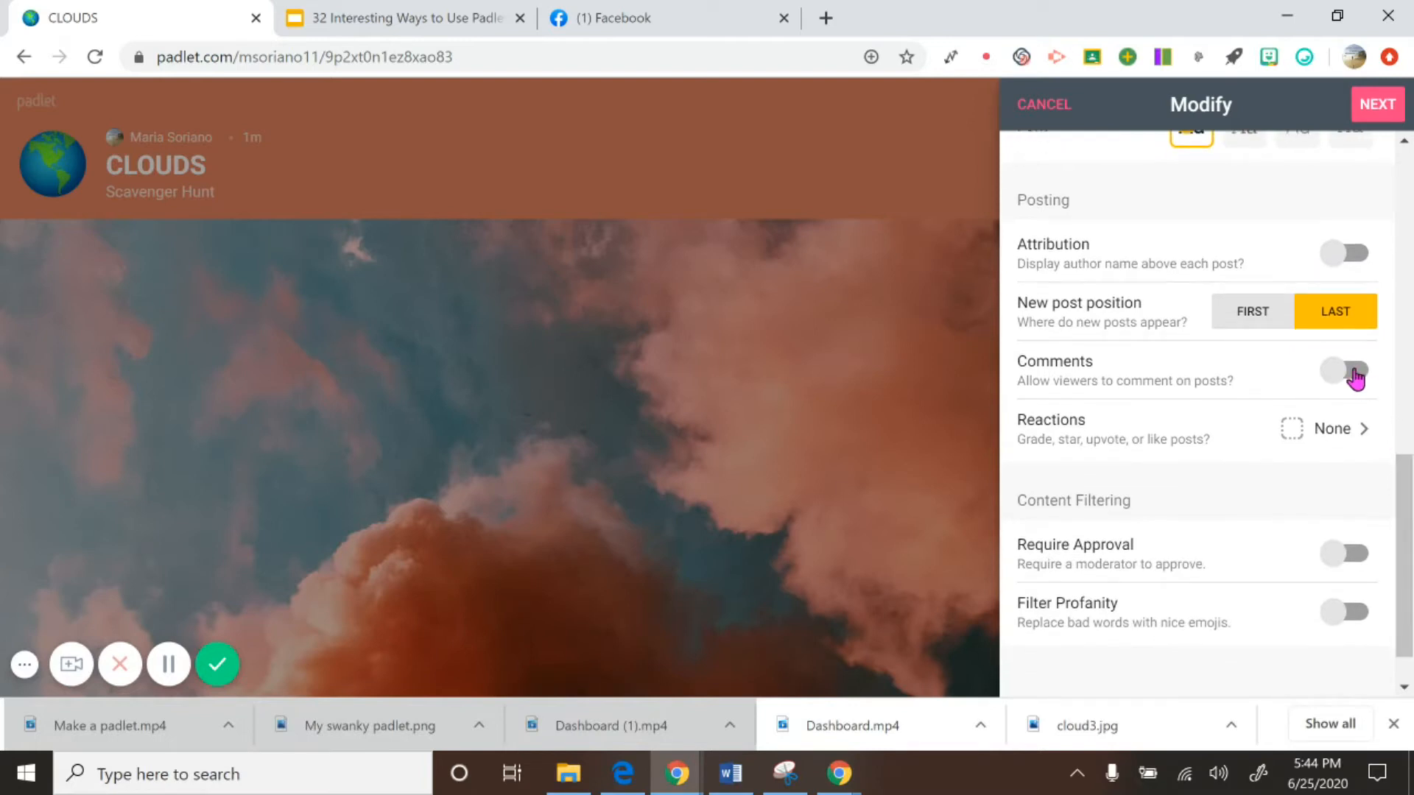
left_click_drag(1408, 495, 1407, 509)
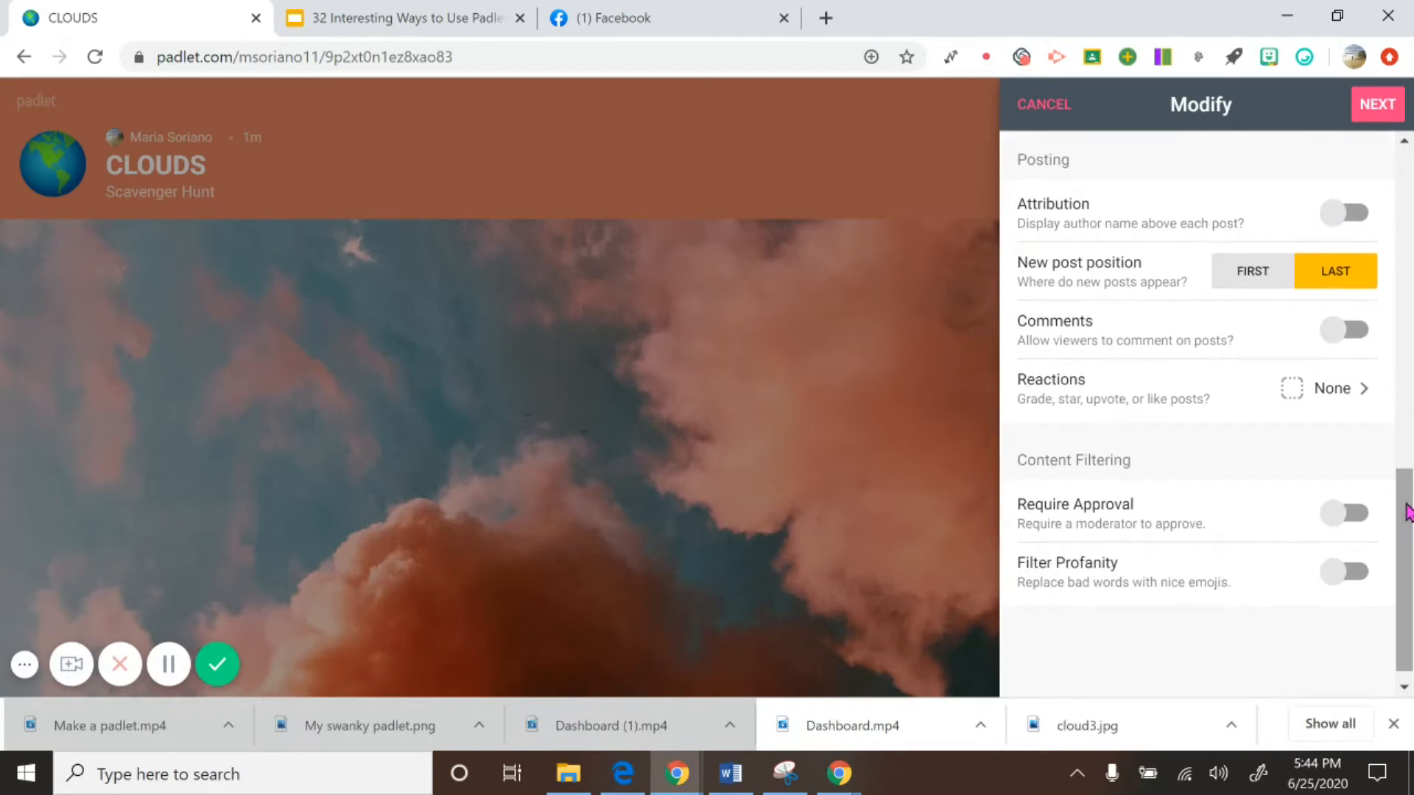
left_click(1373, 403)
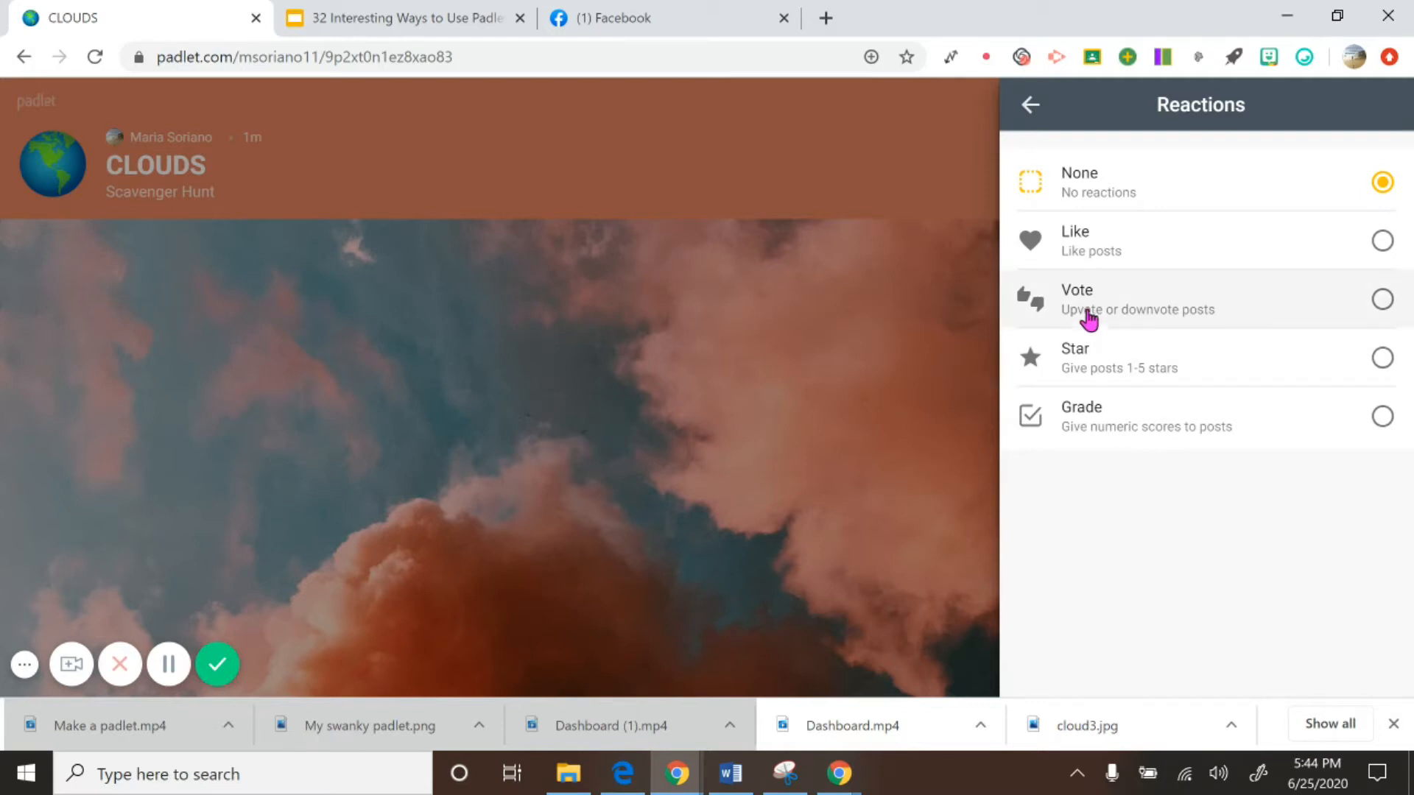
left_click(1030, 105)
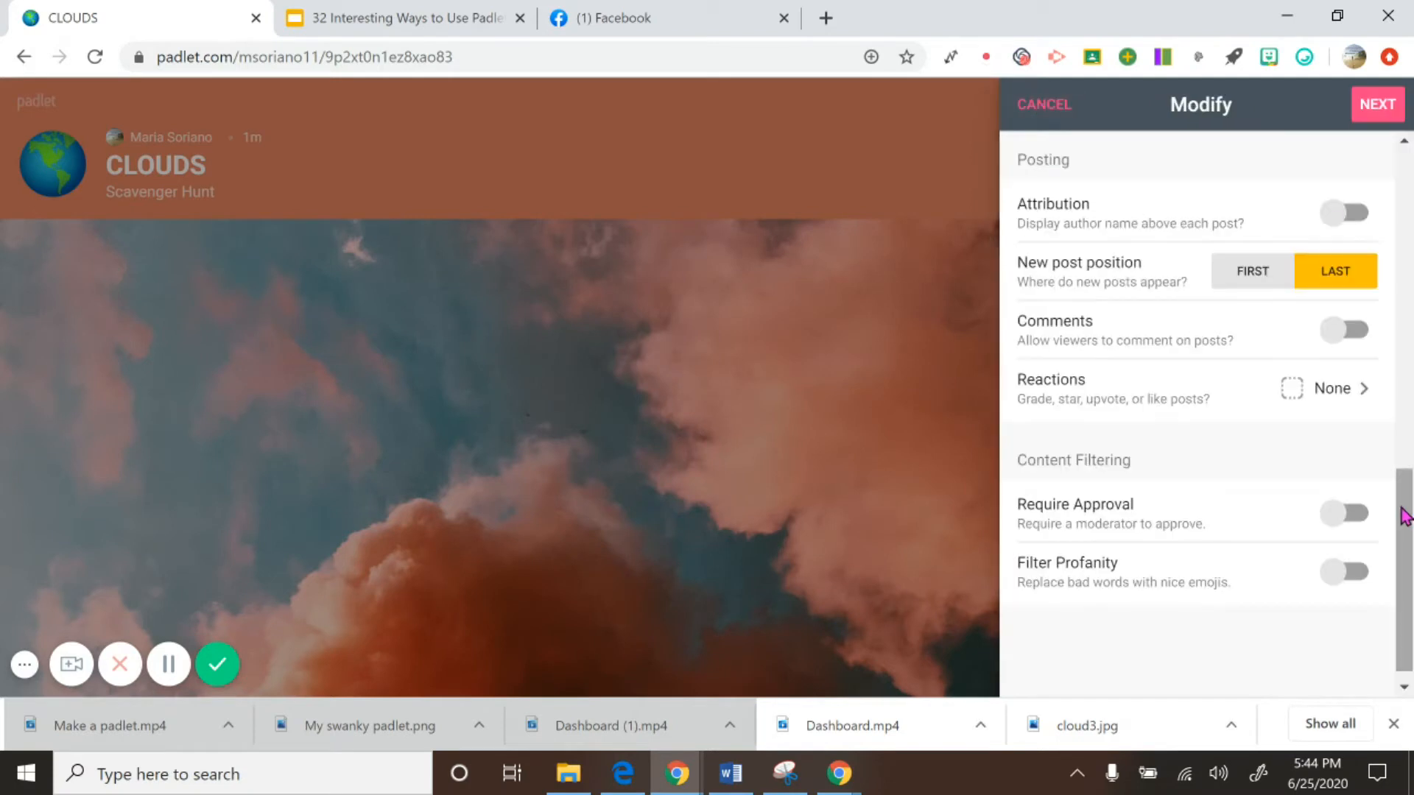
Step: Turn on the profanity filter for the padlet, finish the setup and start posting
scroll(1403, 511, "down", 1)
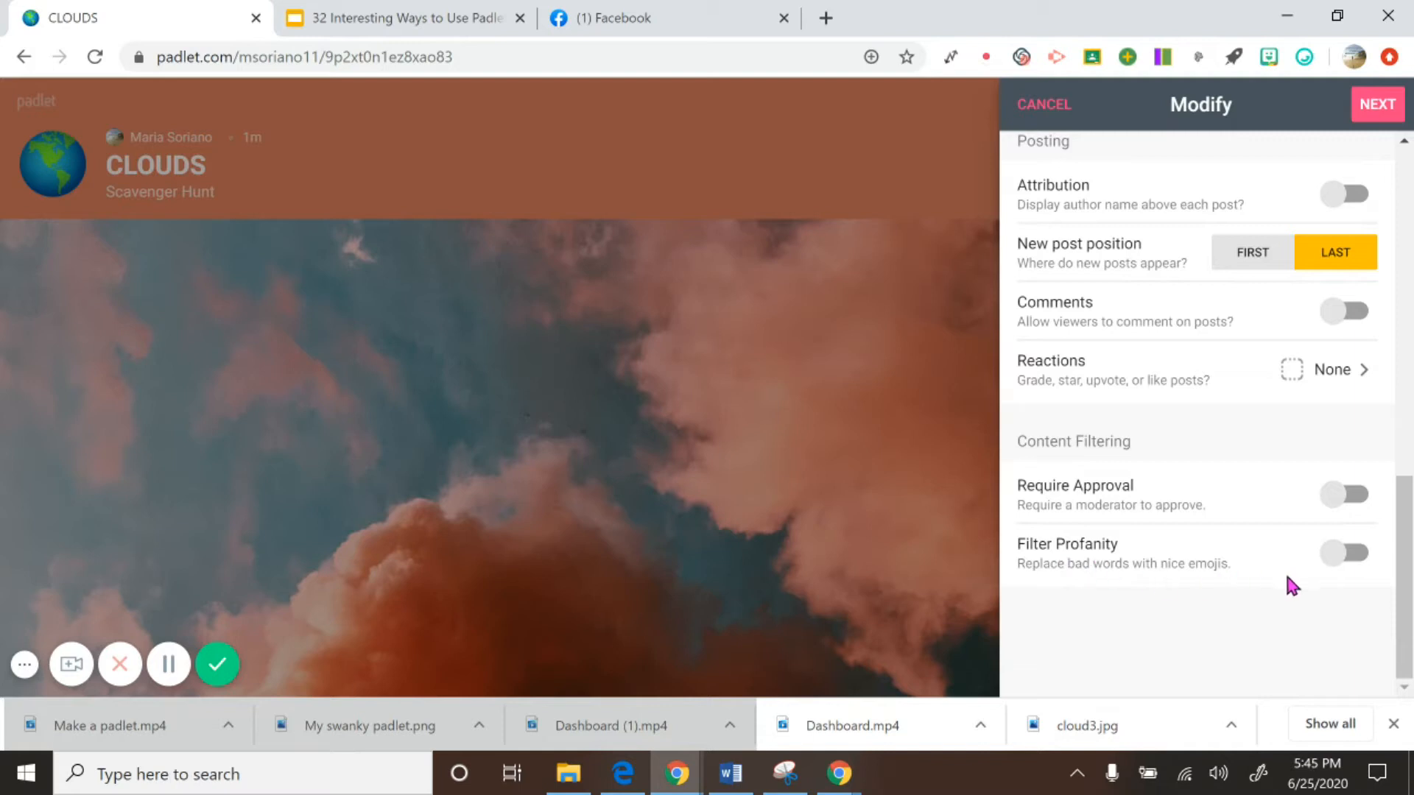
left_click(1355, 560)
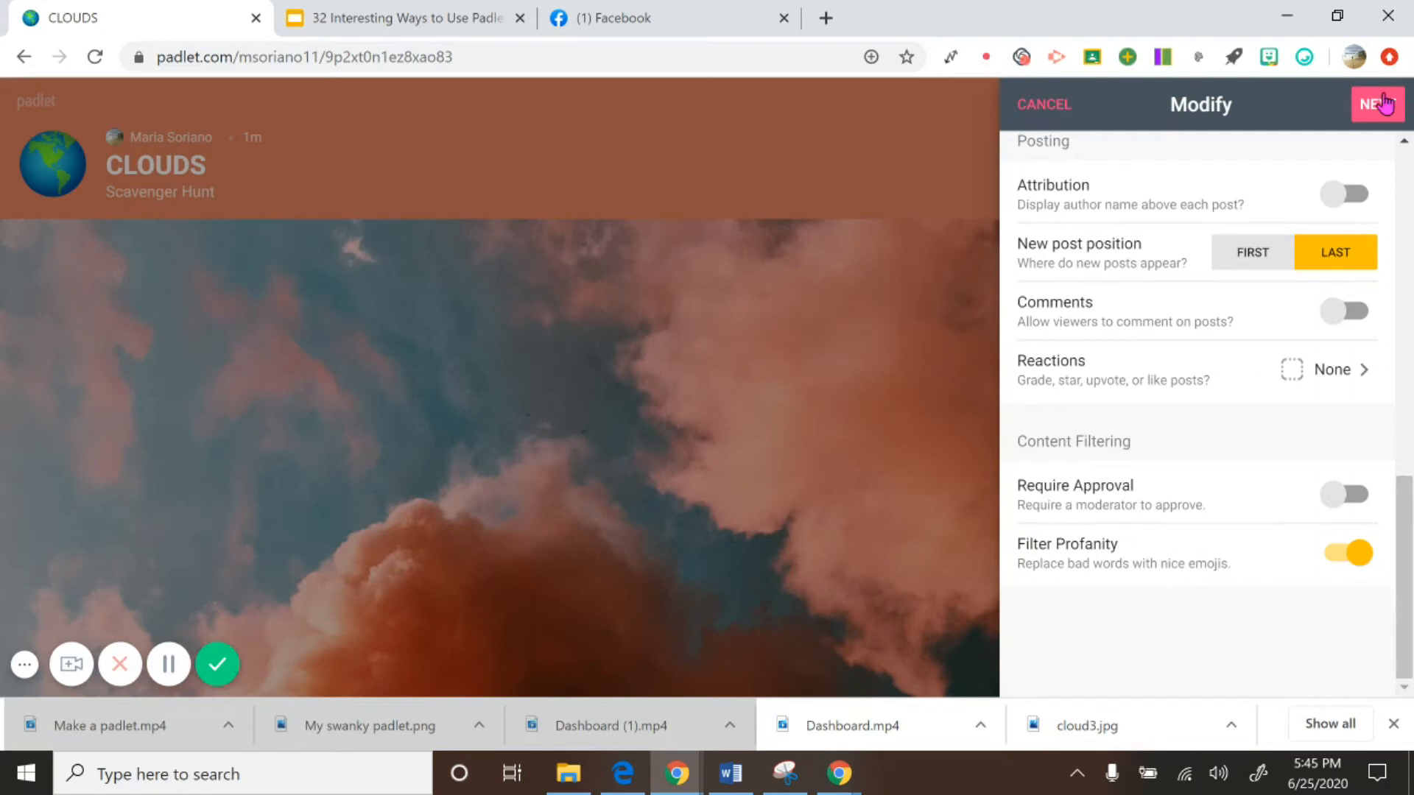
left_click_drag(1403, 562, 1406, 223)
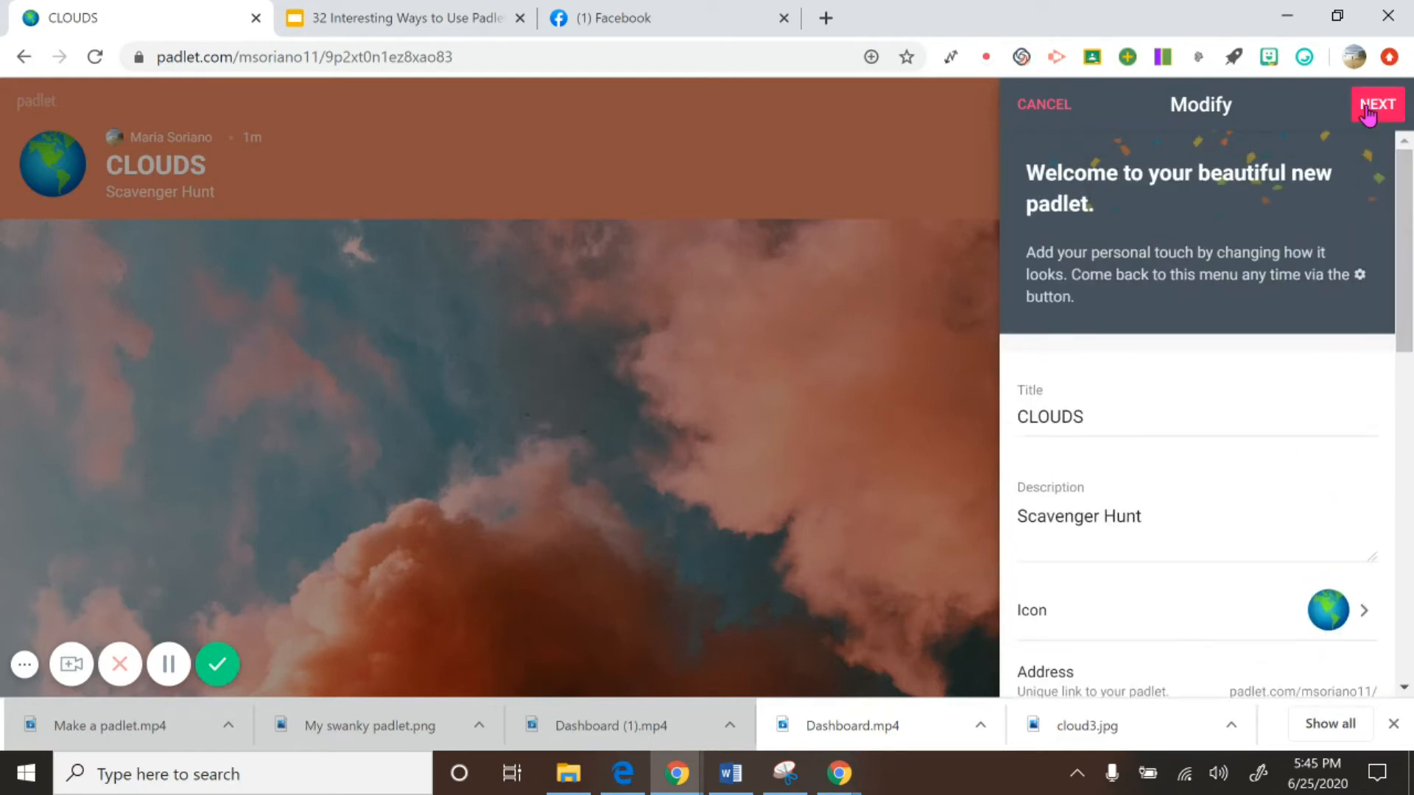
left_click(1368, 112)
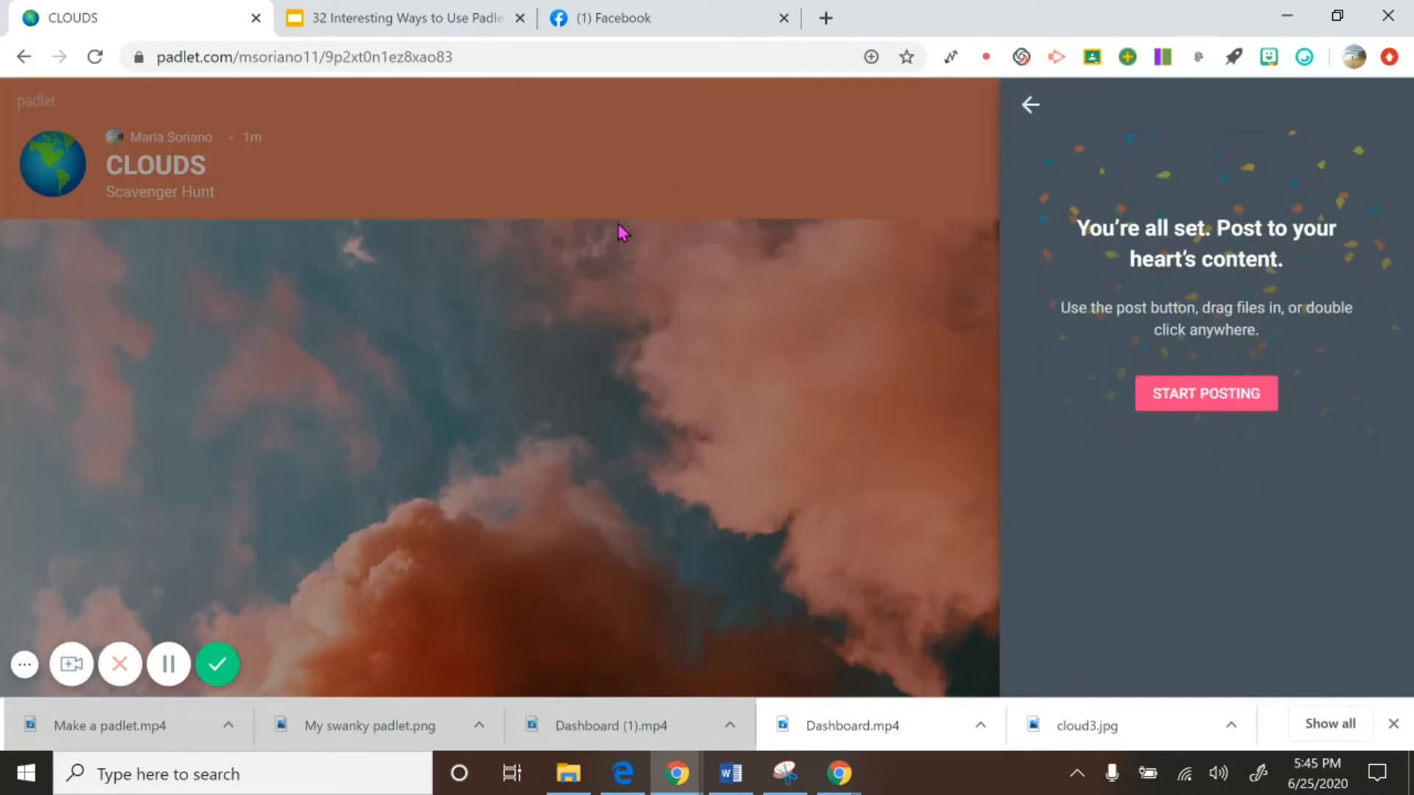
left_click(1173, 399)
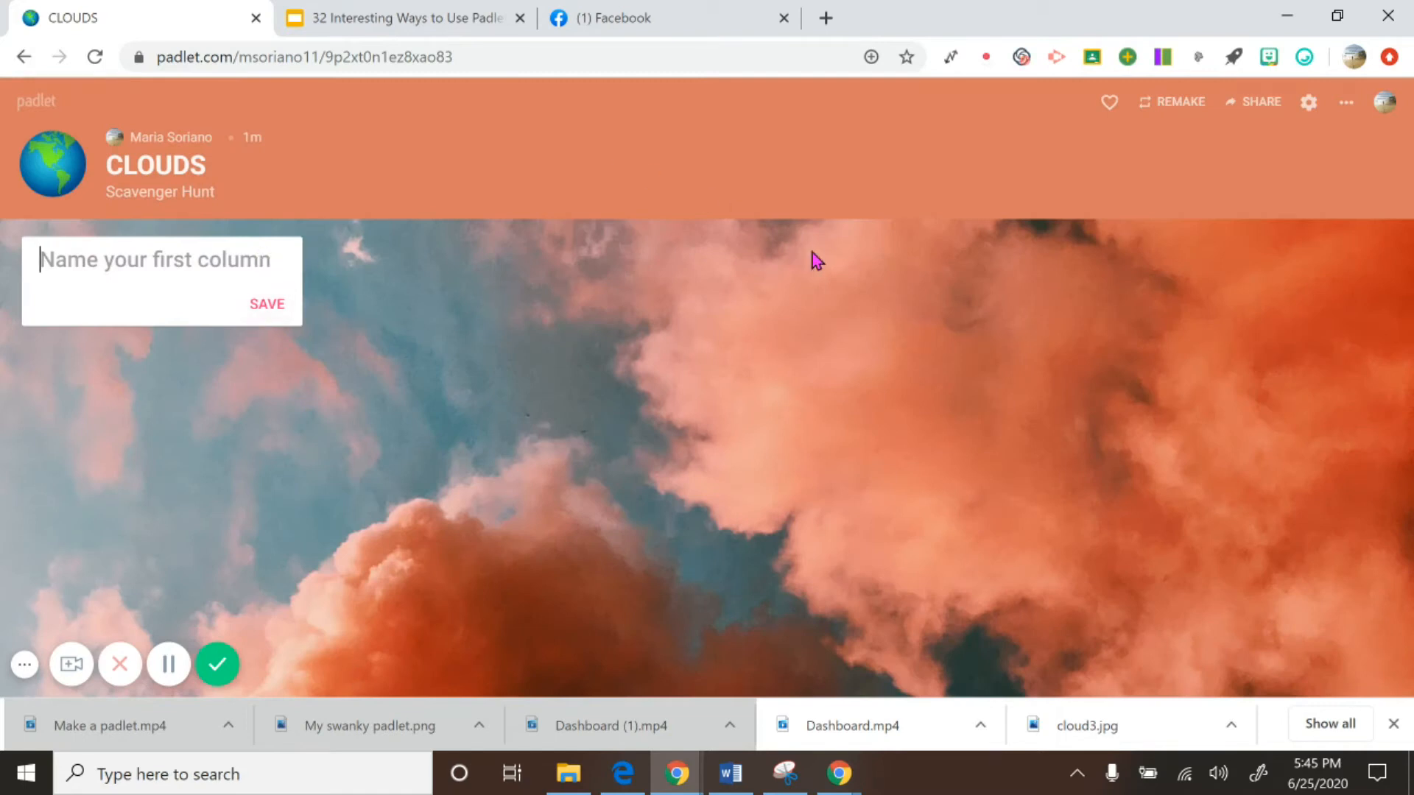
Step: Name the shelf's first column "How do clouds float?", save it and look at the column's options
left_click(265, 305)
type("How do clou")
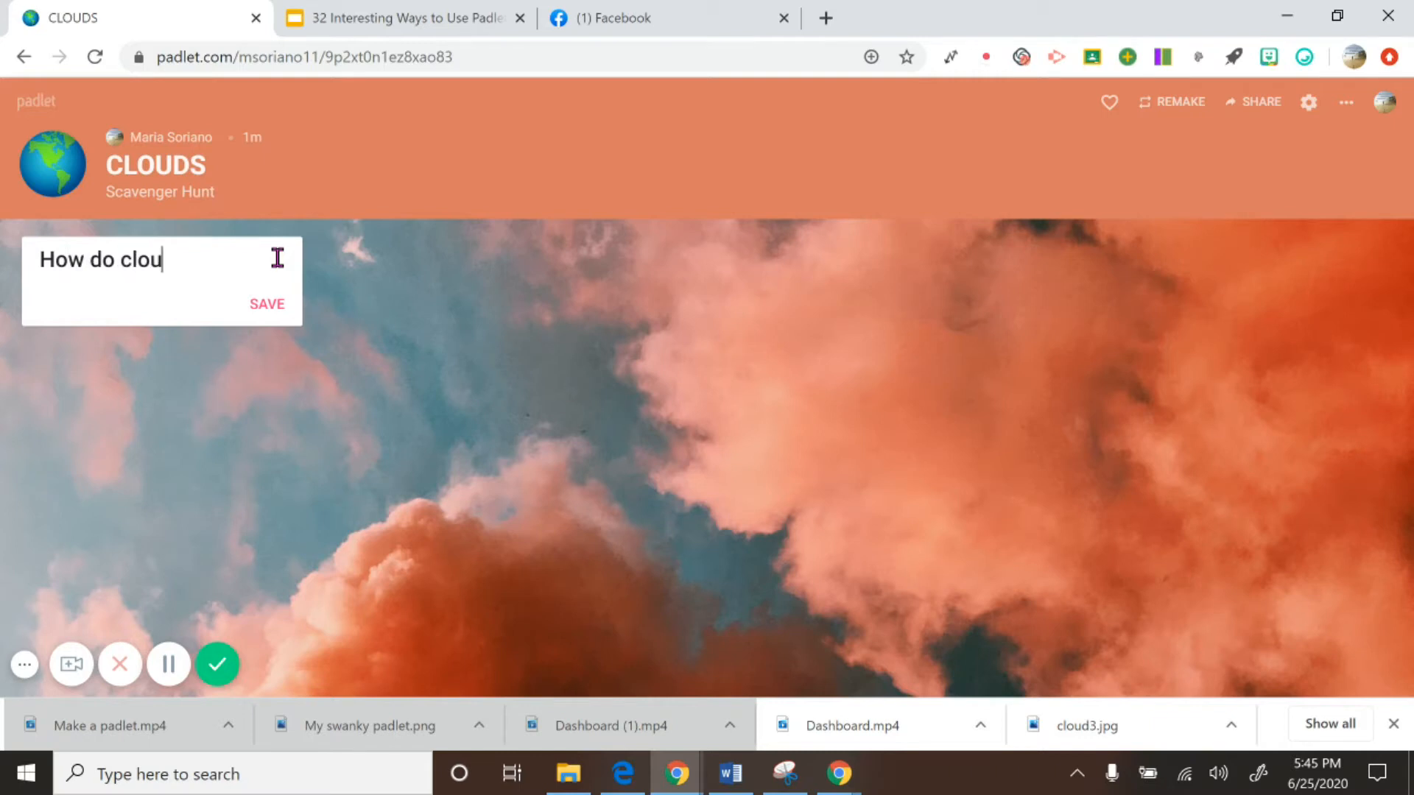
type("ds float?")
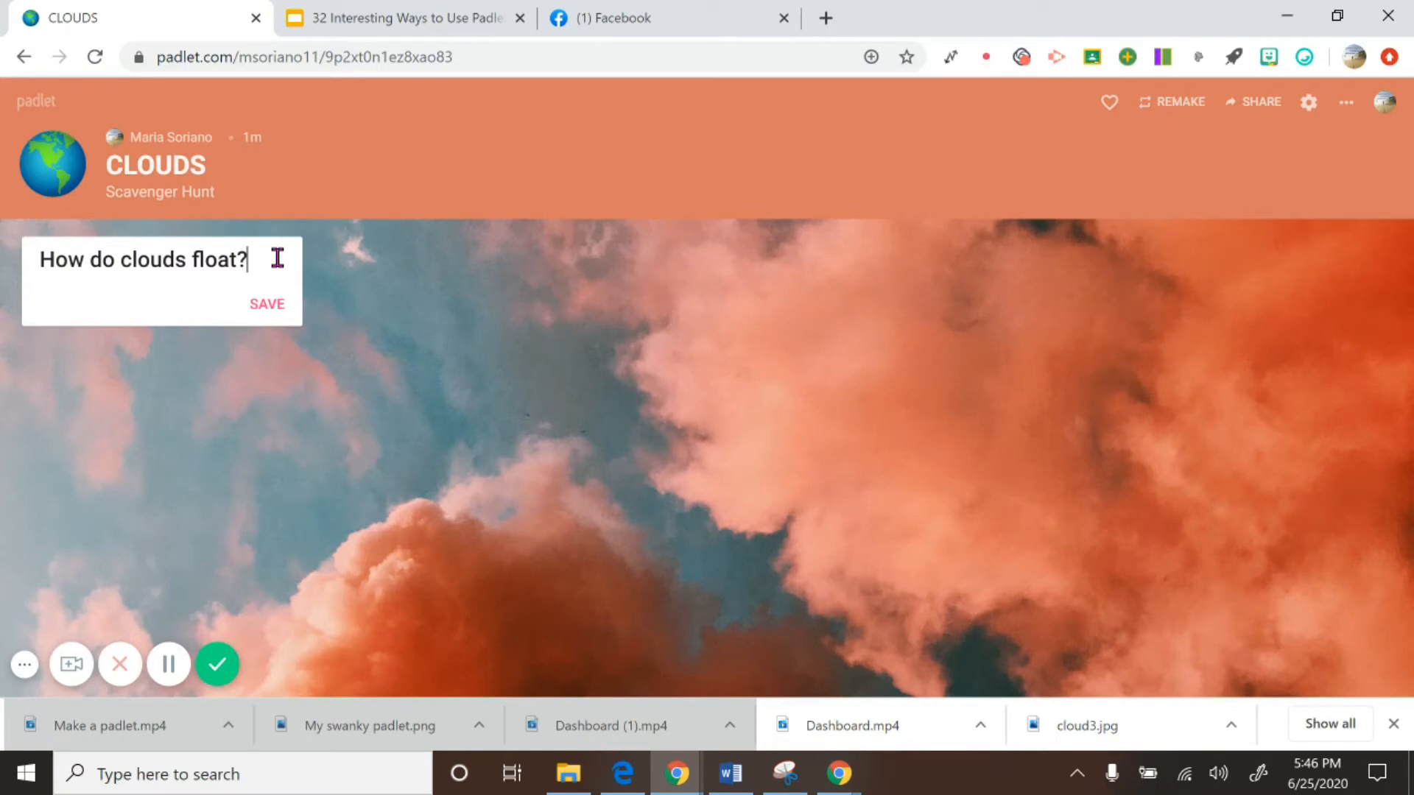
left_click(270, 305)
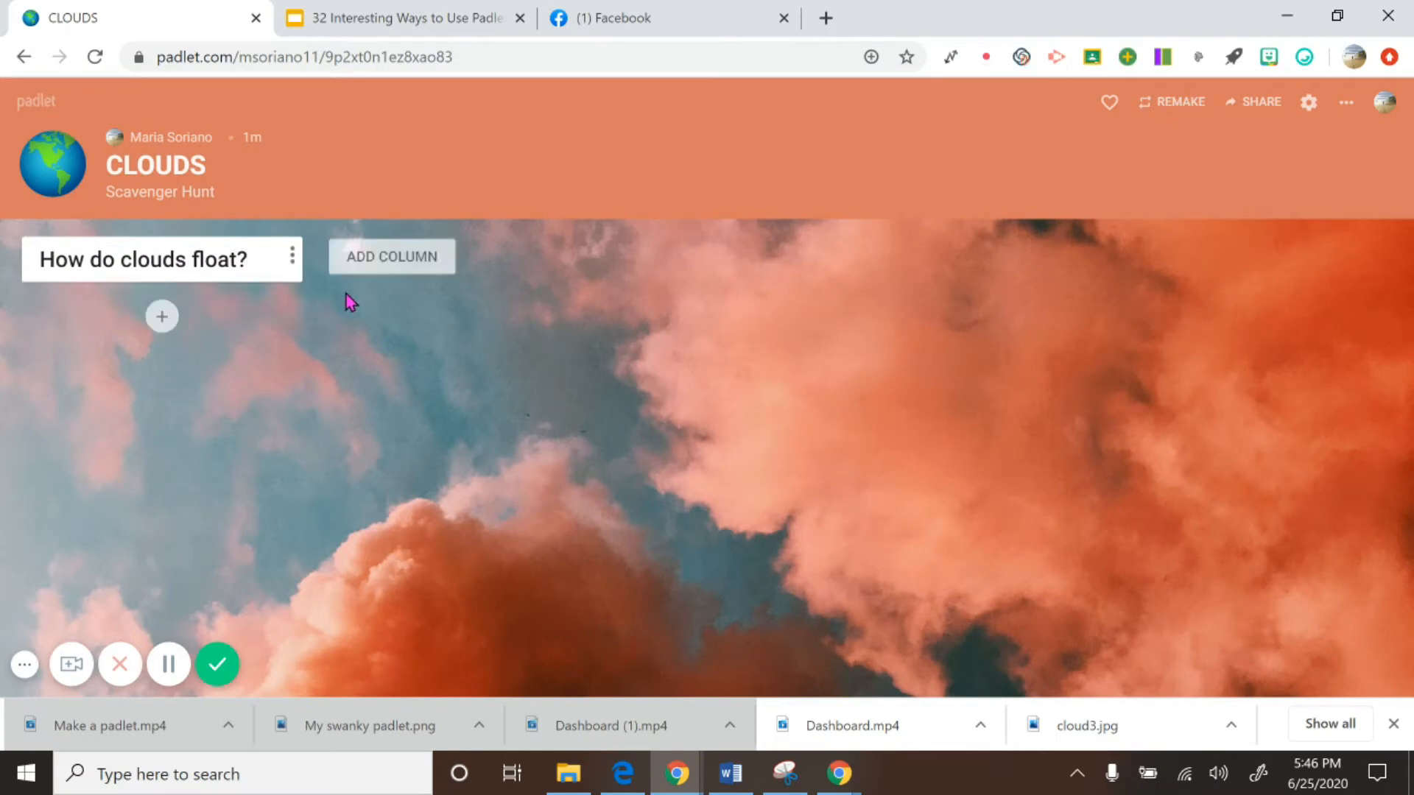
left_click(293, 262)
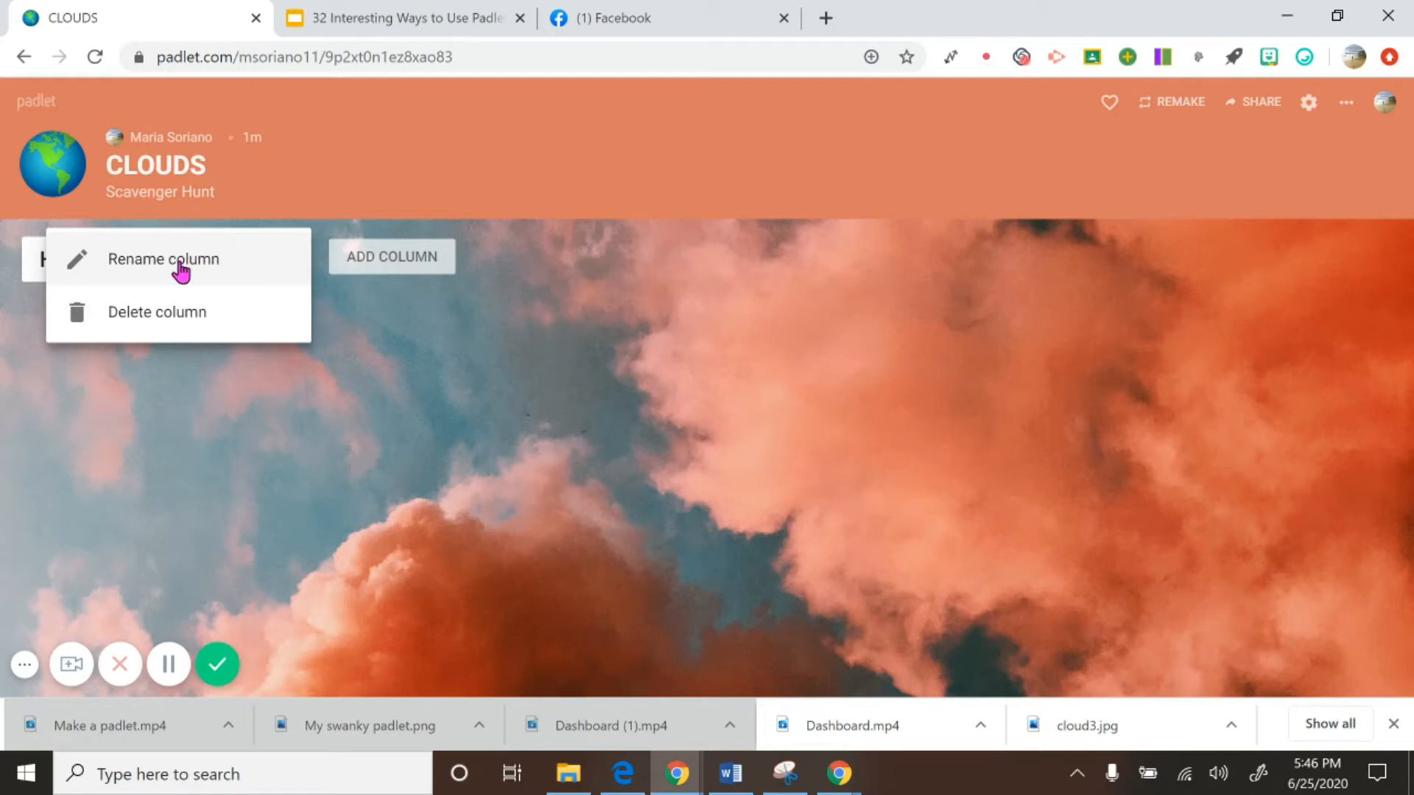
left_click(415, 383)
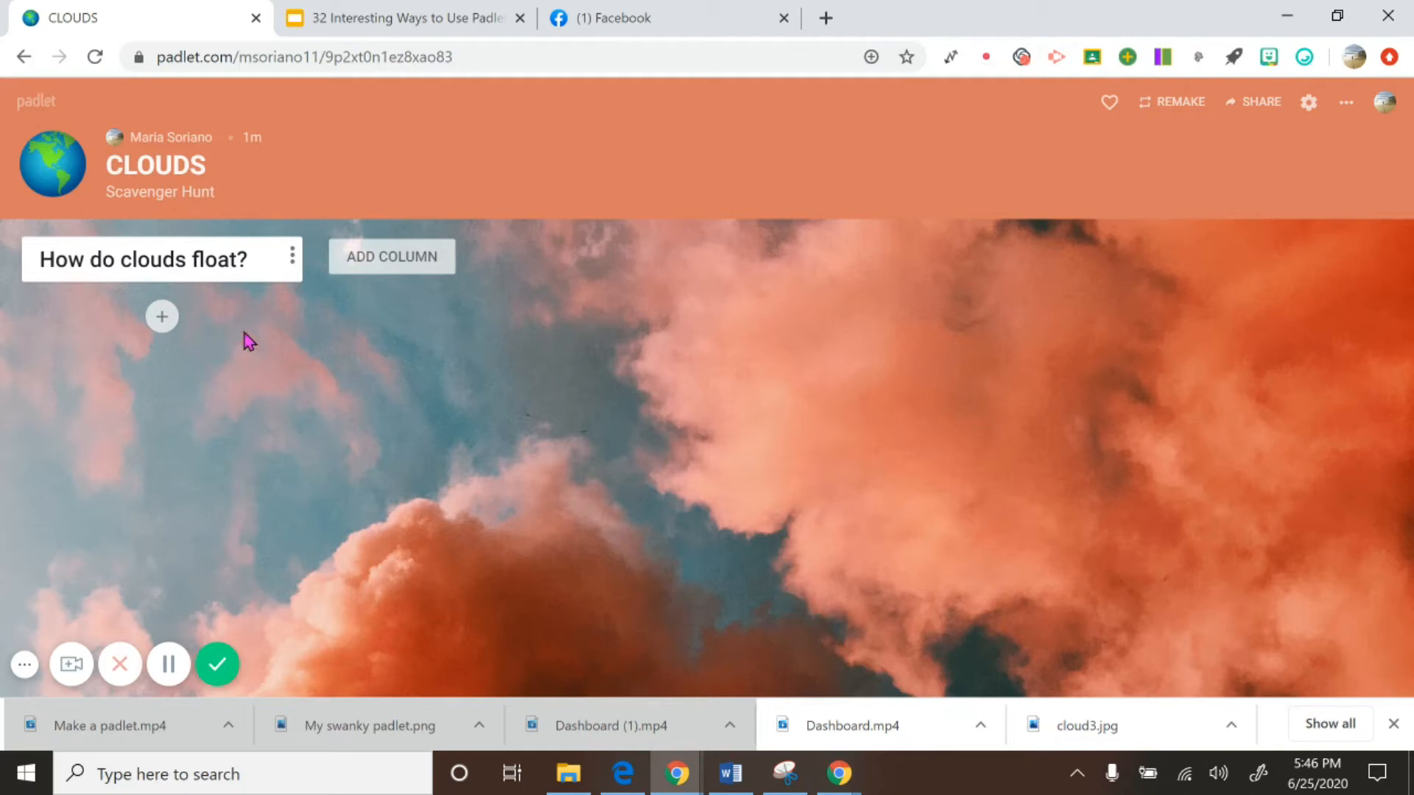
Step: Add a post under "How do clouds float?" with a participant's first name and initial as its title
left_click(164, 322)
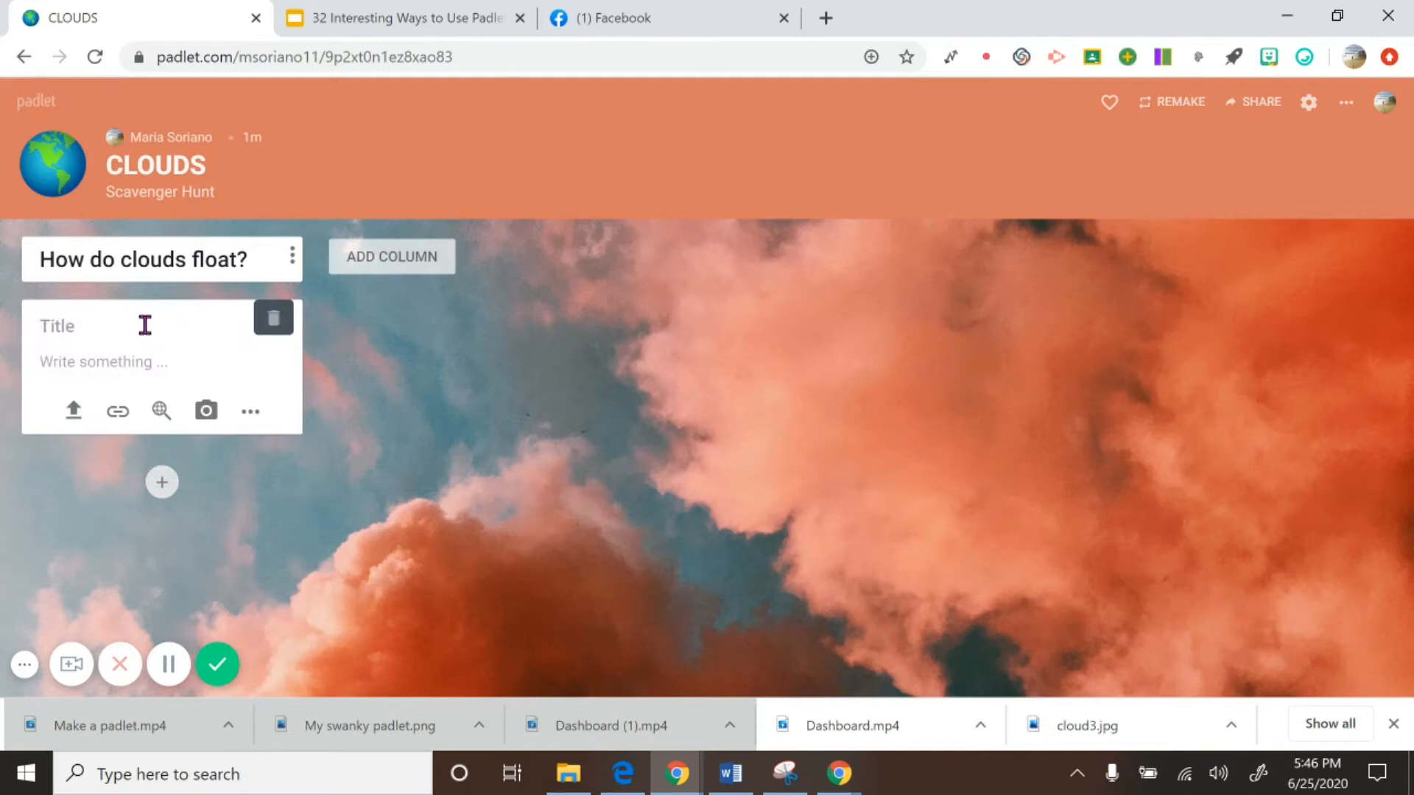
type("Maria S")
left_click(186, 363)
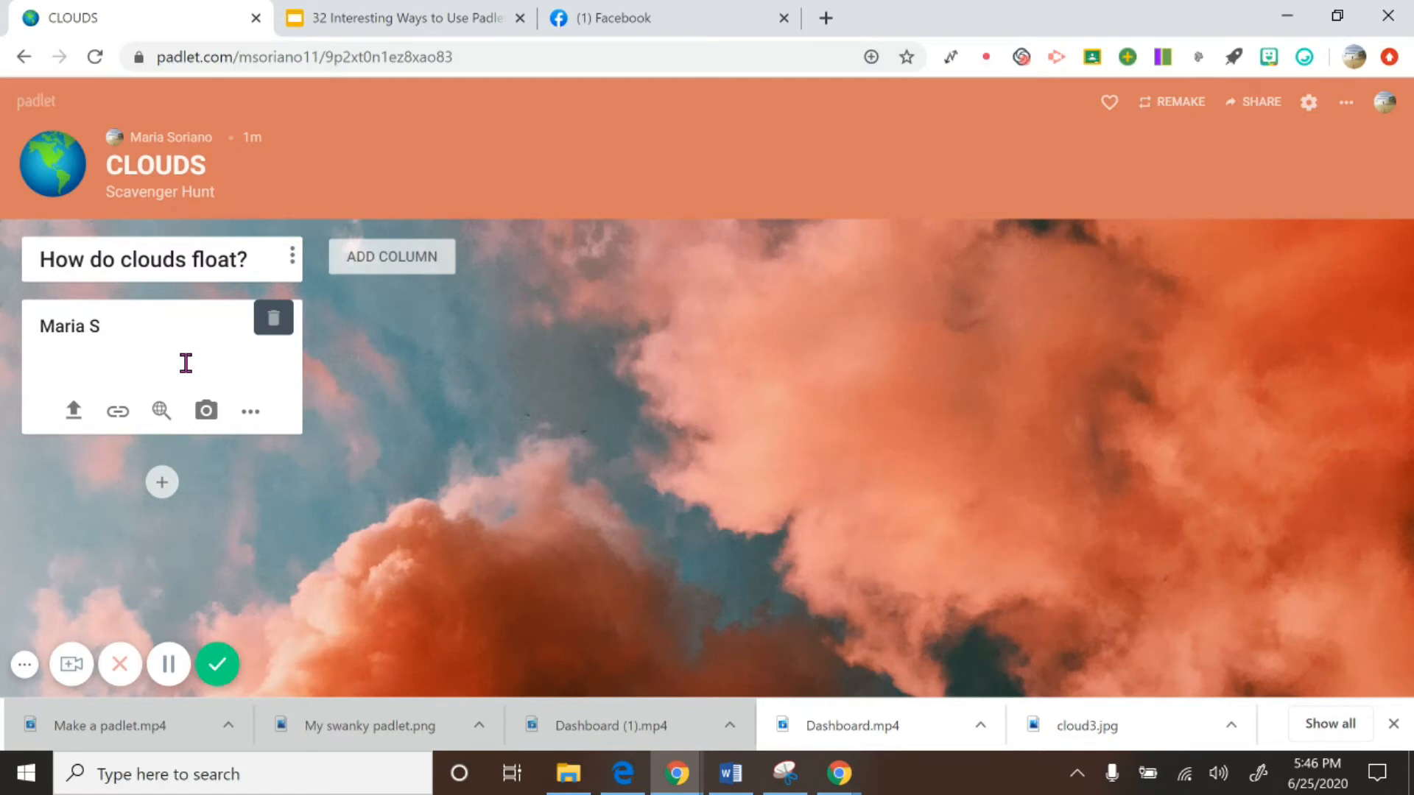
left_click(452, 373)
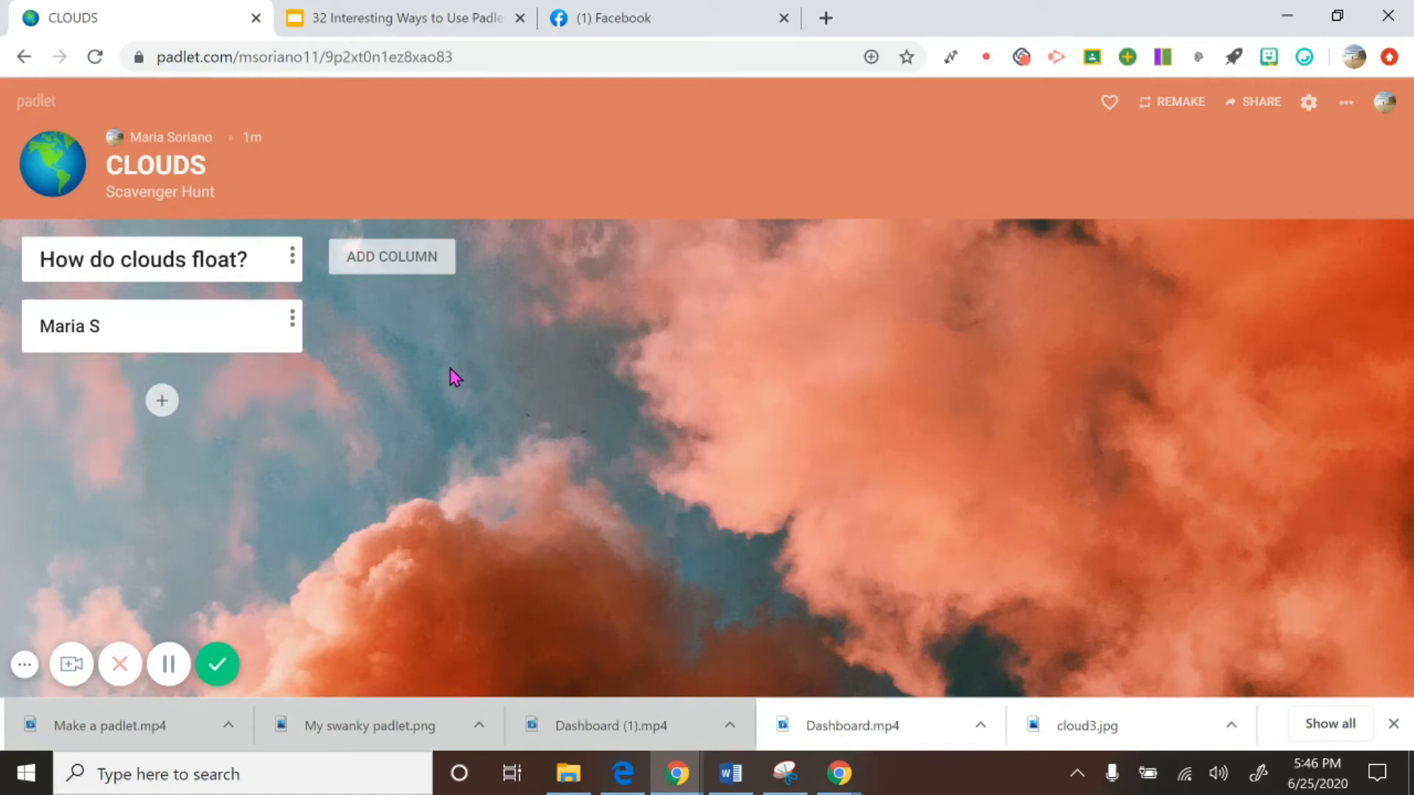
Step: Delete the name-only post from the "How do clouds float?" column
left_click(292, 325)
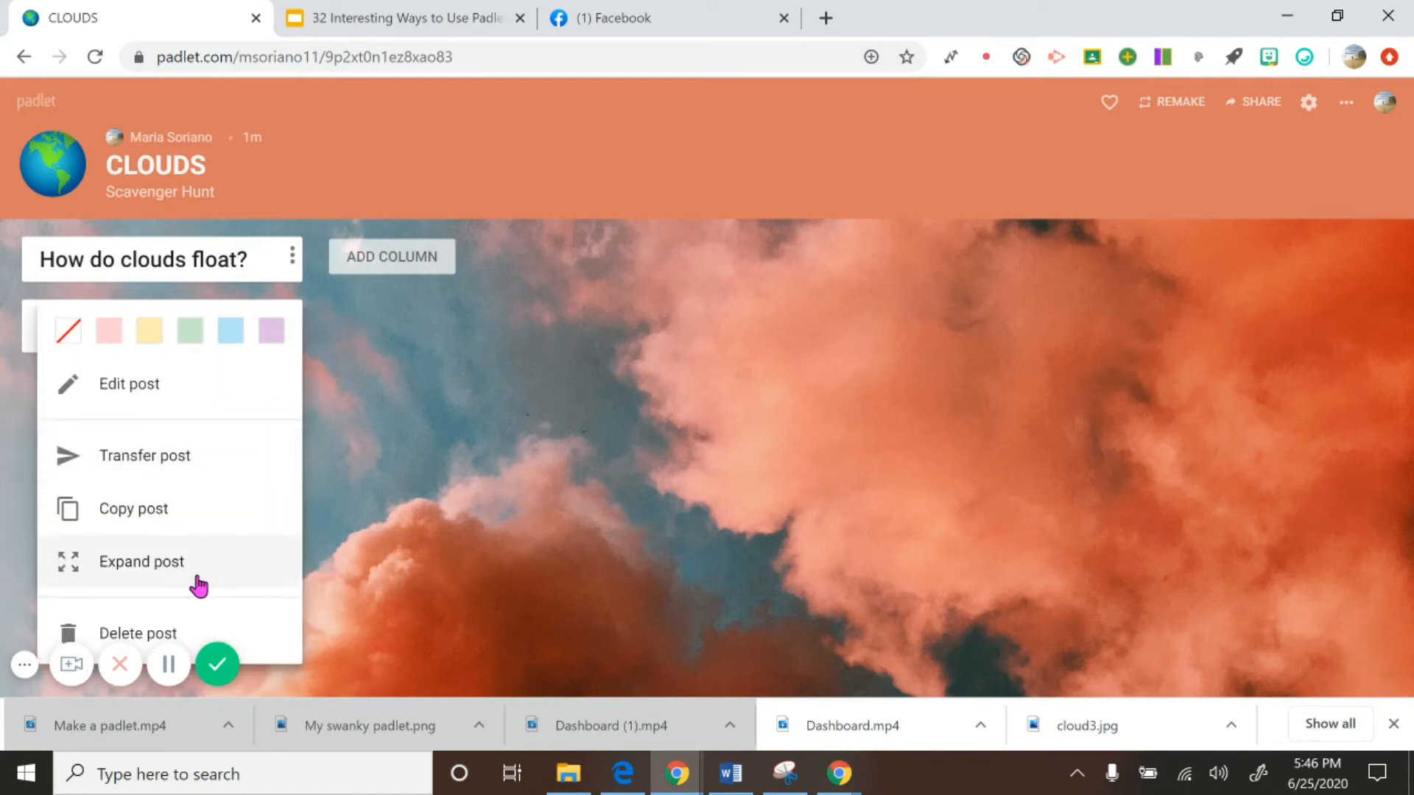
left_click(237, 645)
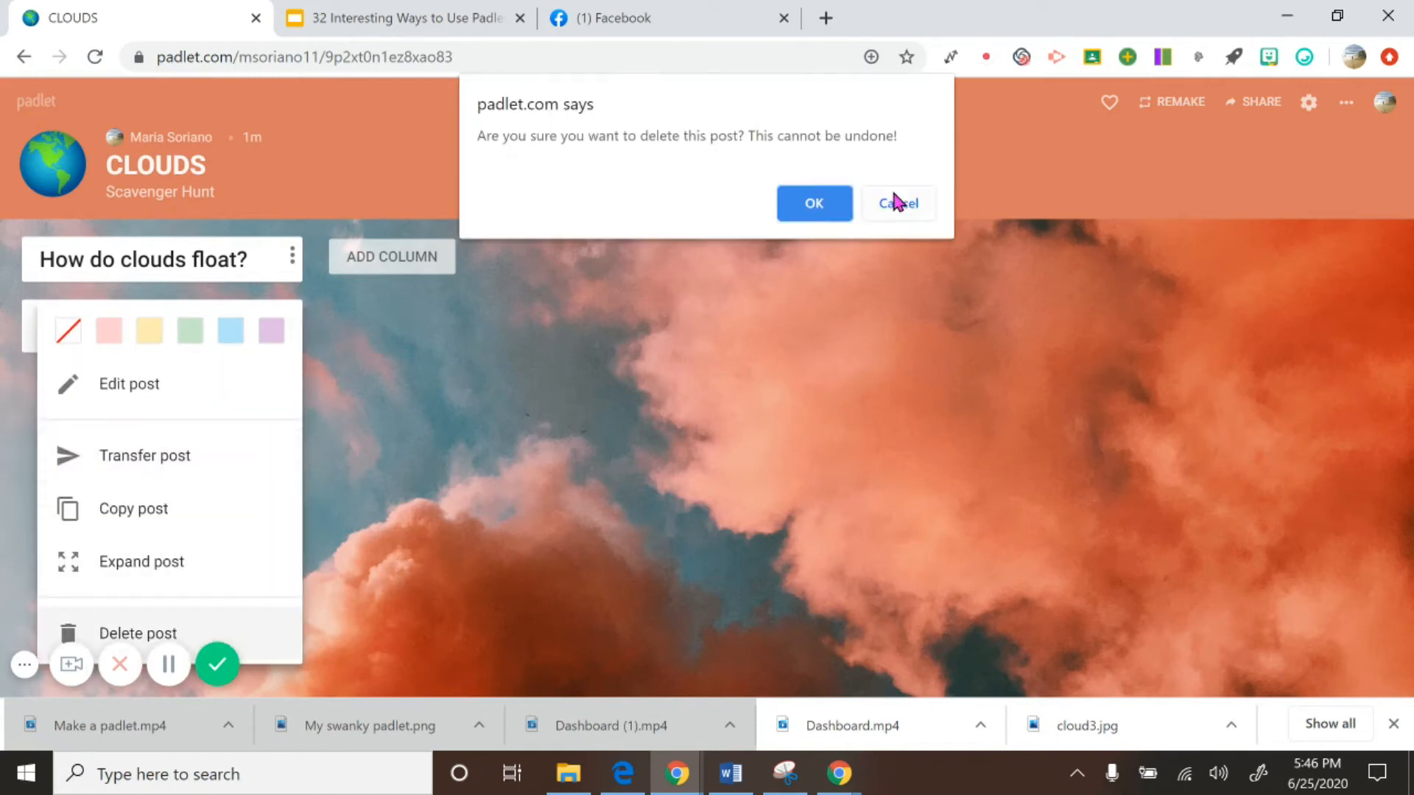
left_click(816, 214)
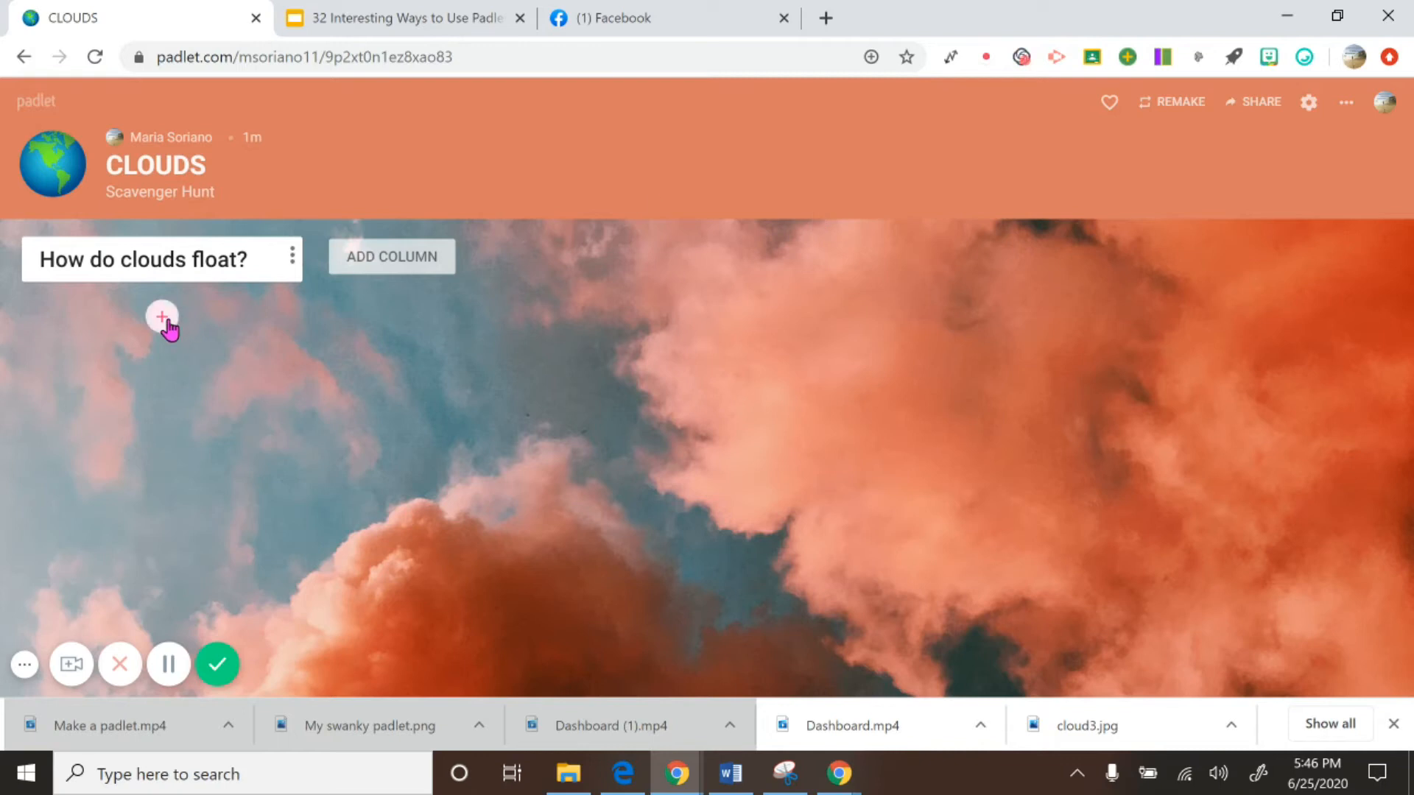
Step: Add a second column named "How do clouds form?" to the shelf
left_click(357, 273)
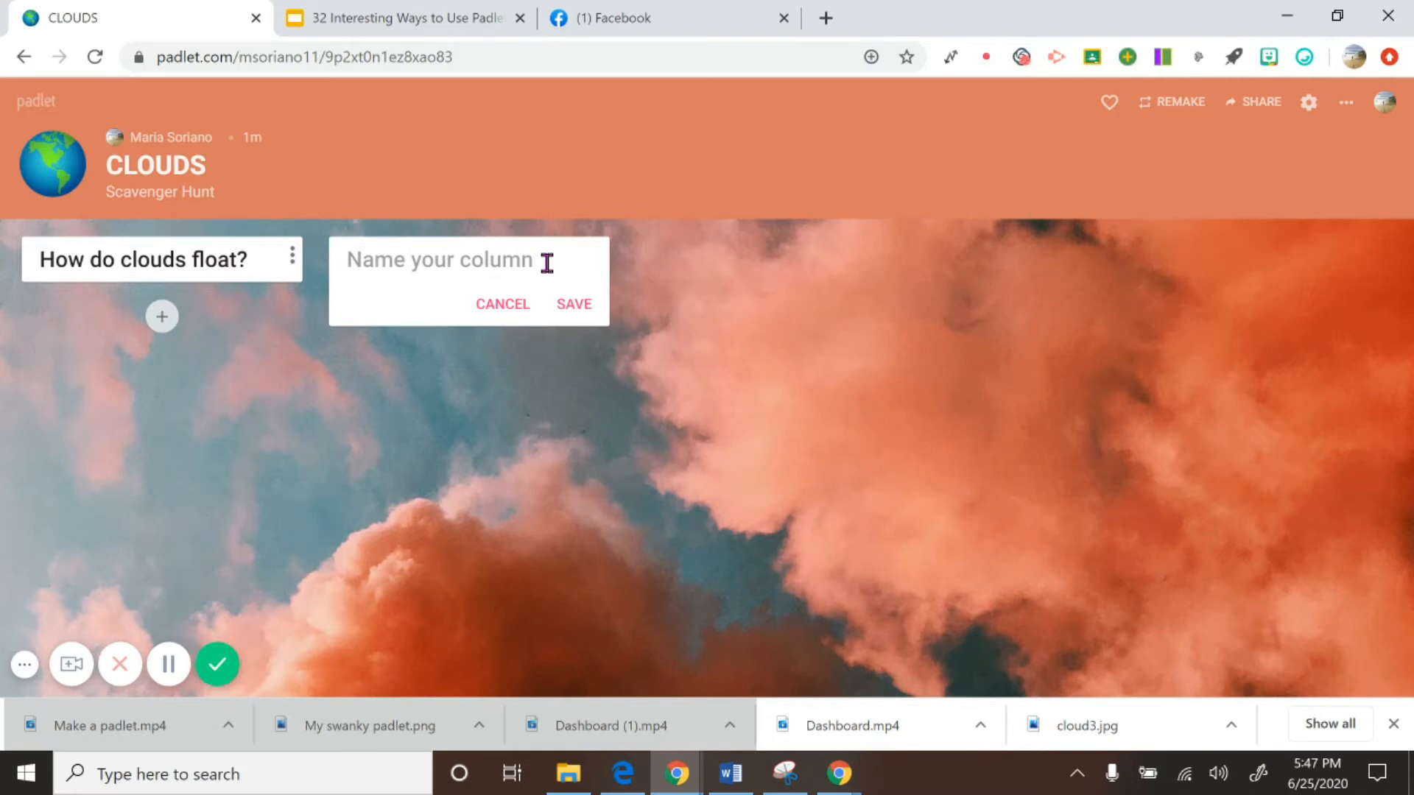
type("How do clouds form?")
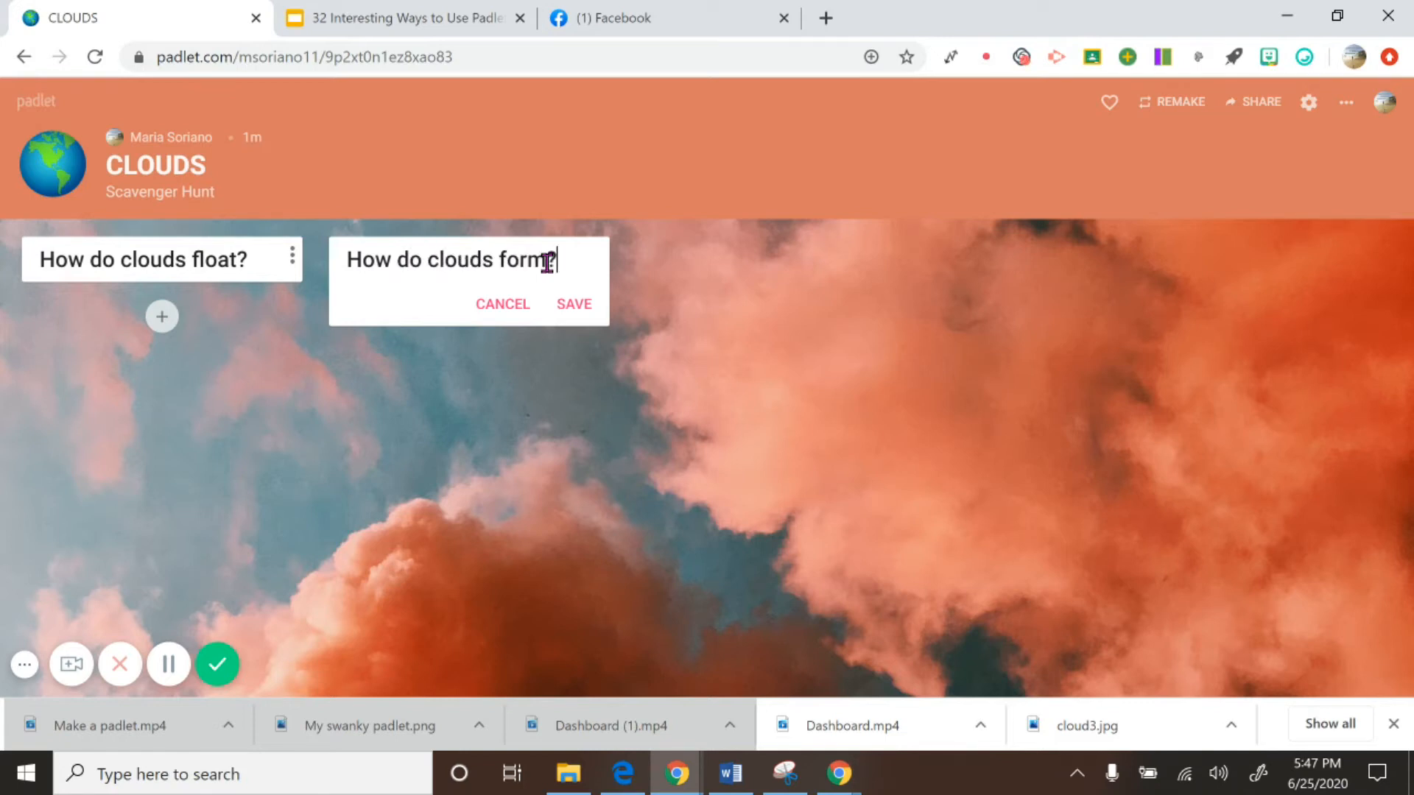
left_click(583, 311)
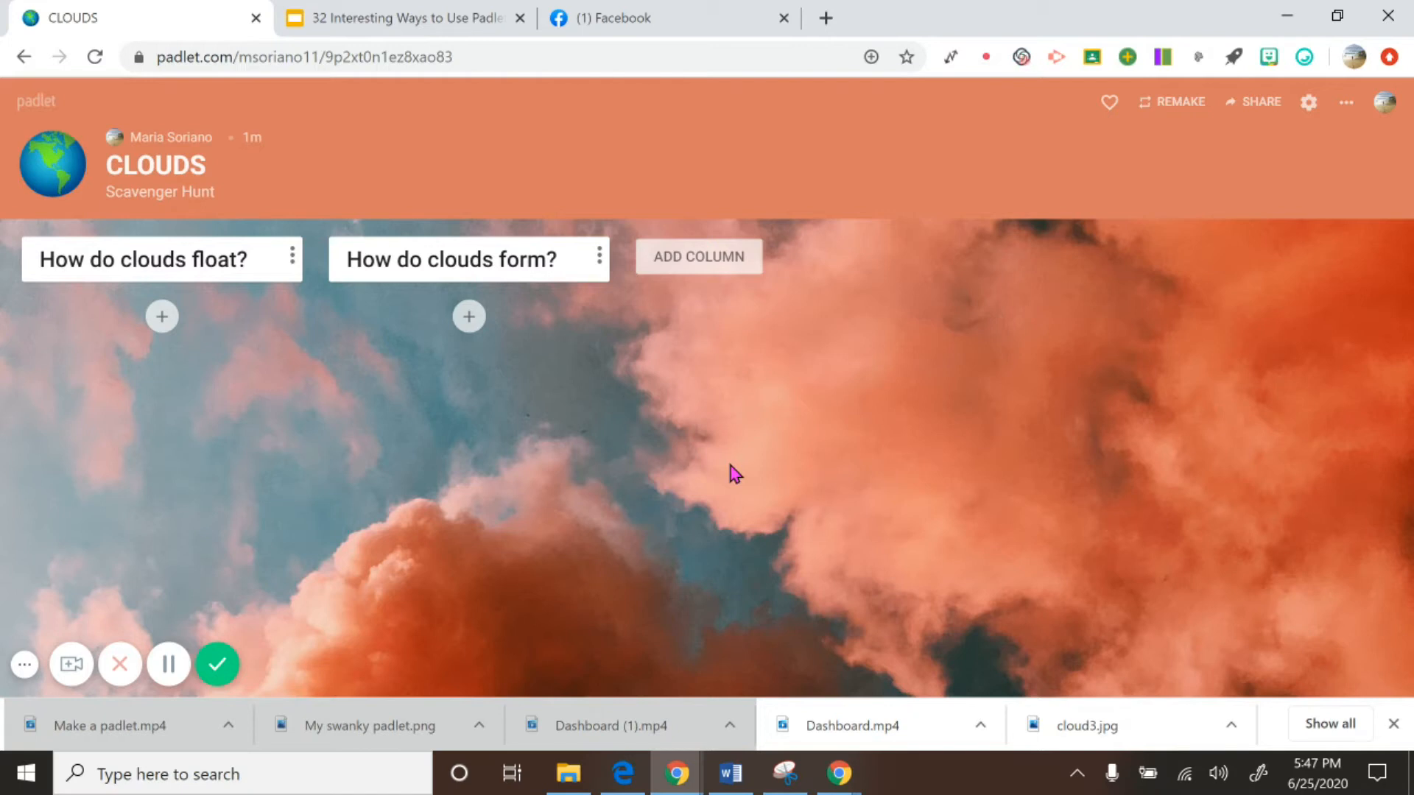
Step: Add a third column named "What are clouds made of?" to the shelf
left_click(681, 263)
type("Wh")
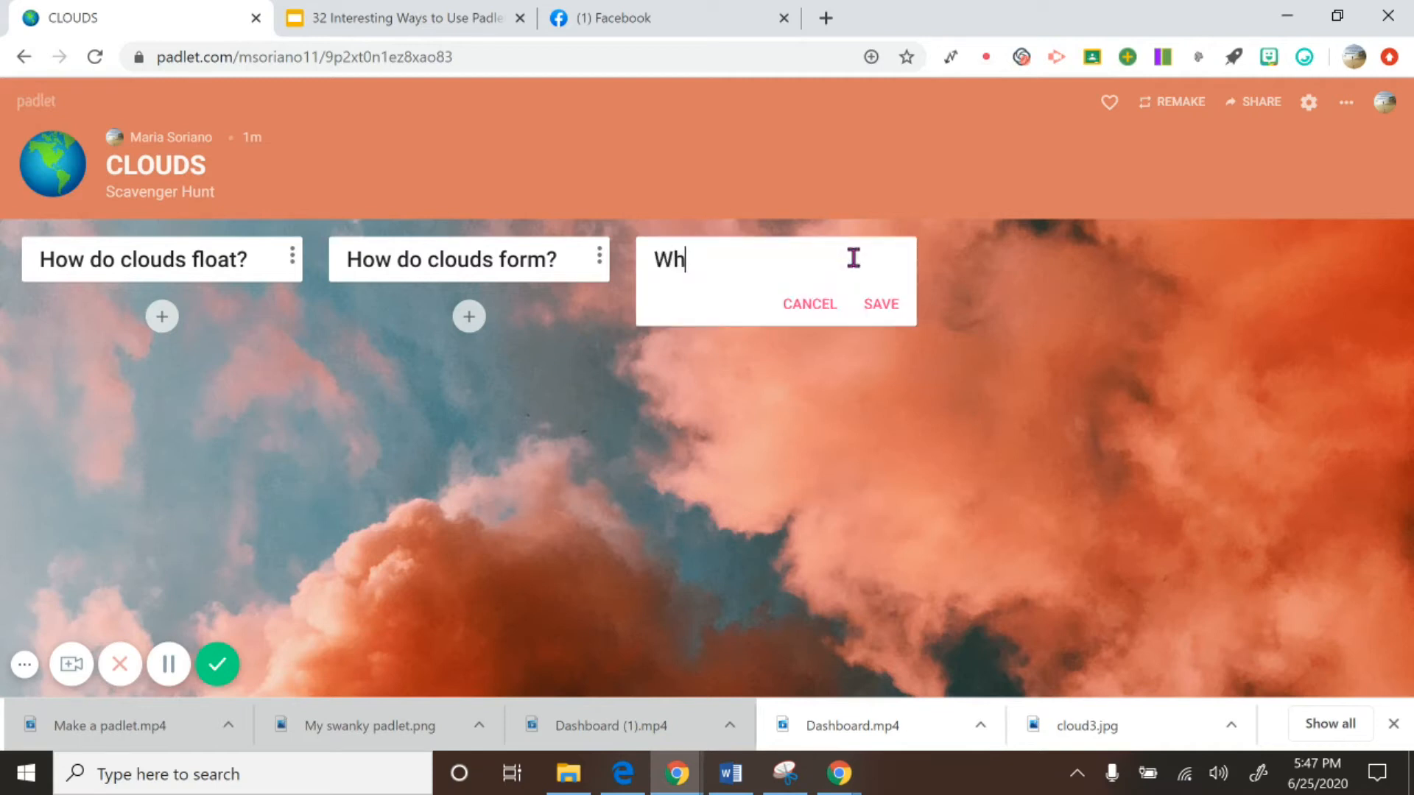
type("at are cloud")
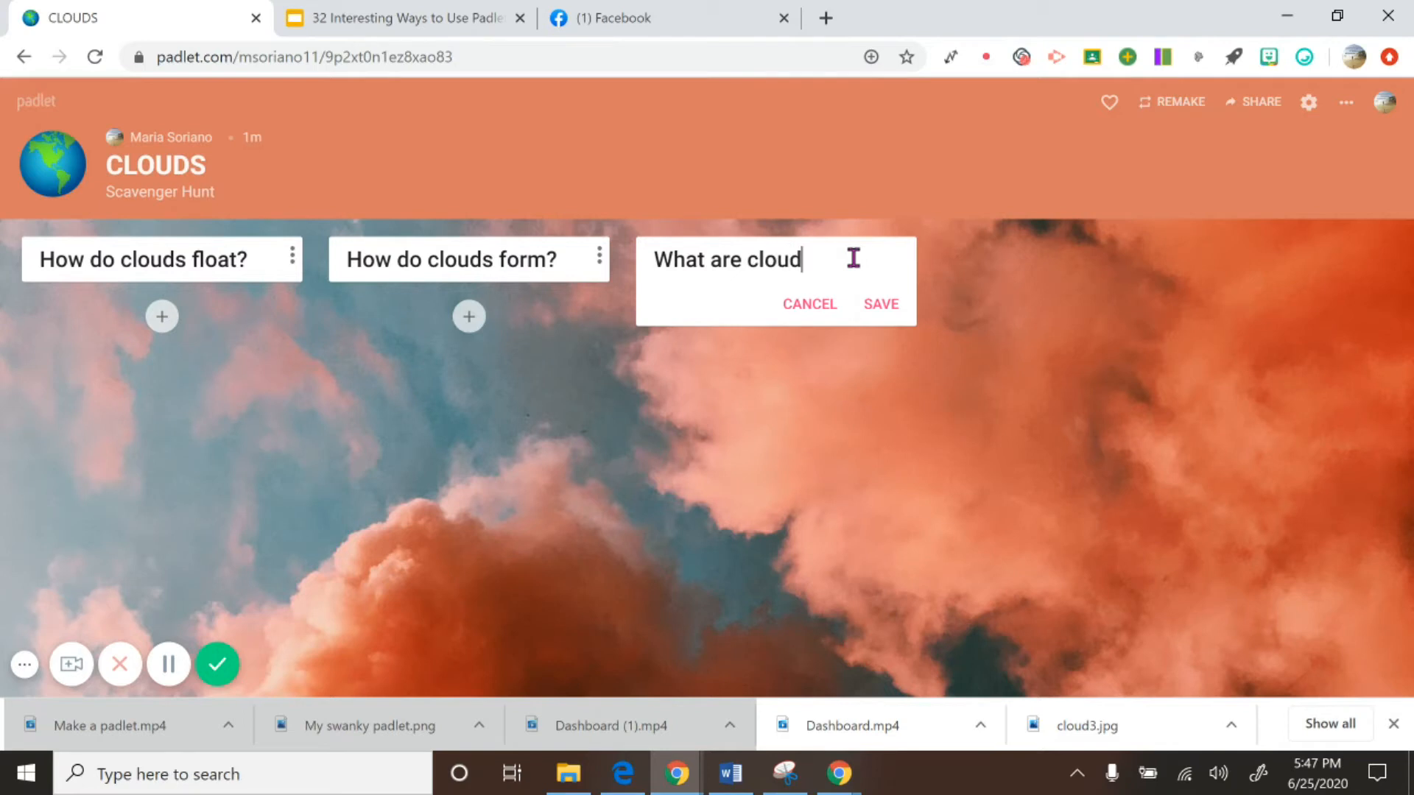
type("s made of?")
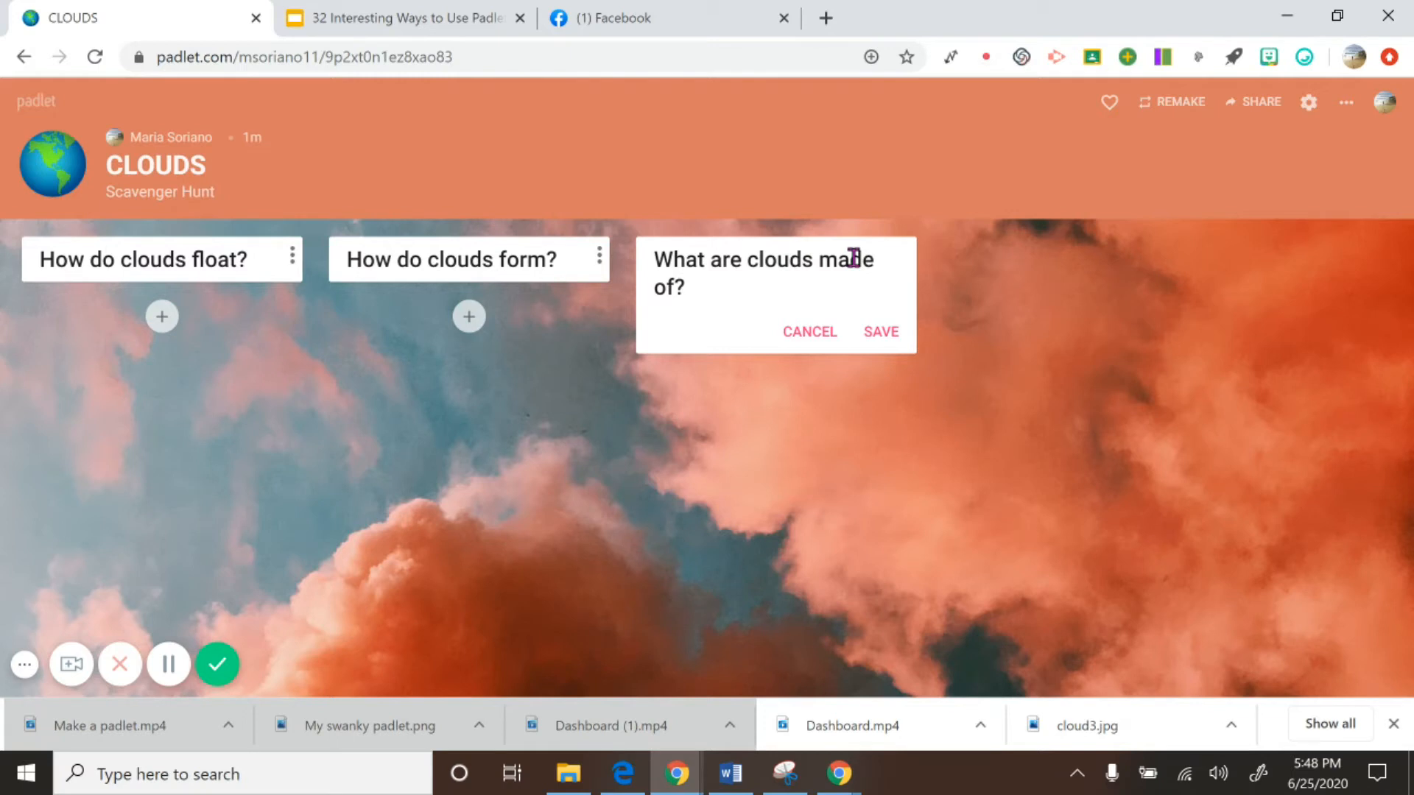
left_click(894, 337)
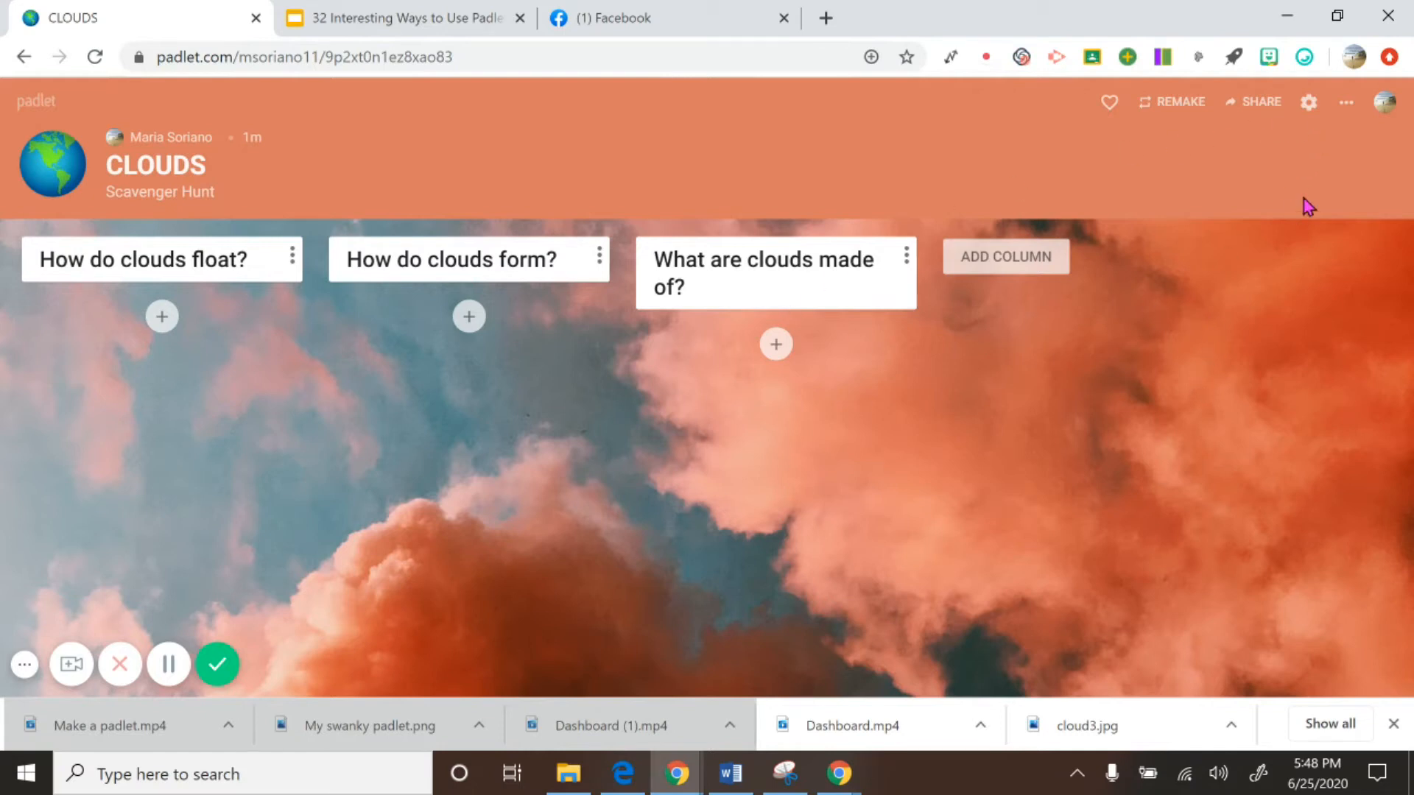
Step: Look through the padlet's sharing options and select its web address, then return to the board without copying it
left_click(1259, 107)
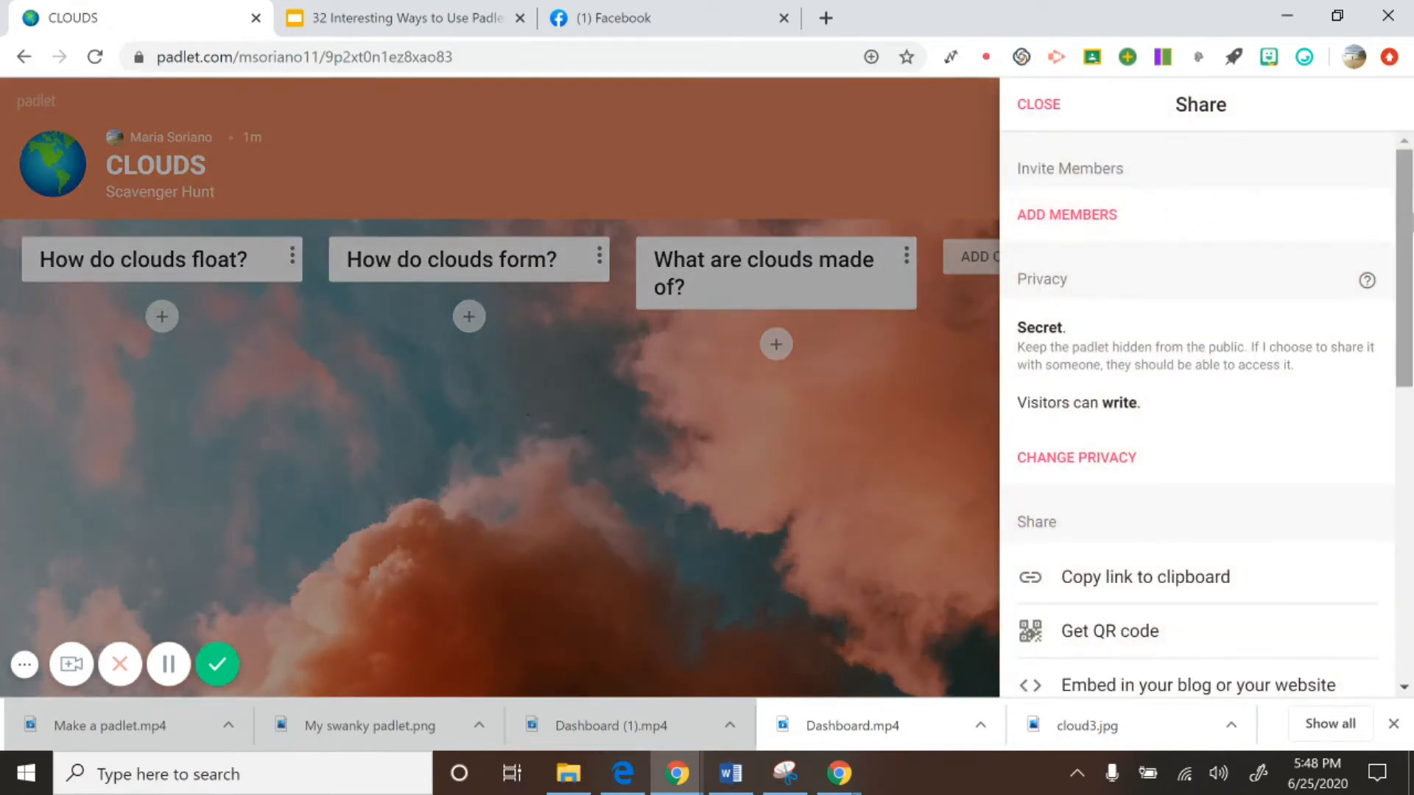
left_click_drag(1399, 225, 1405, 379)
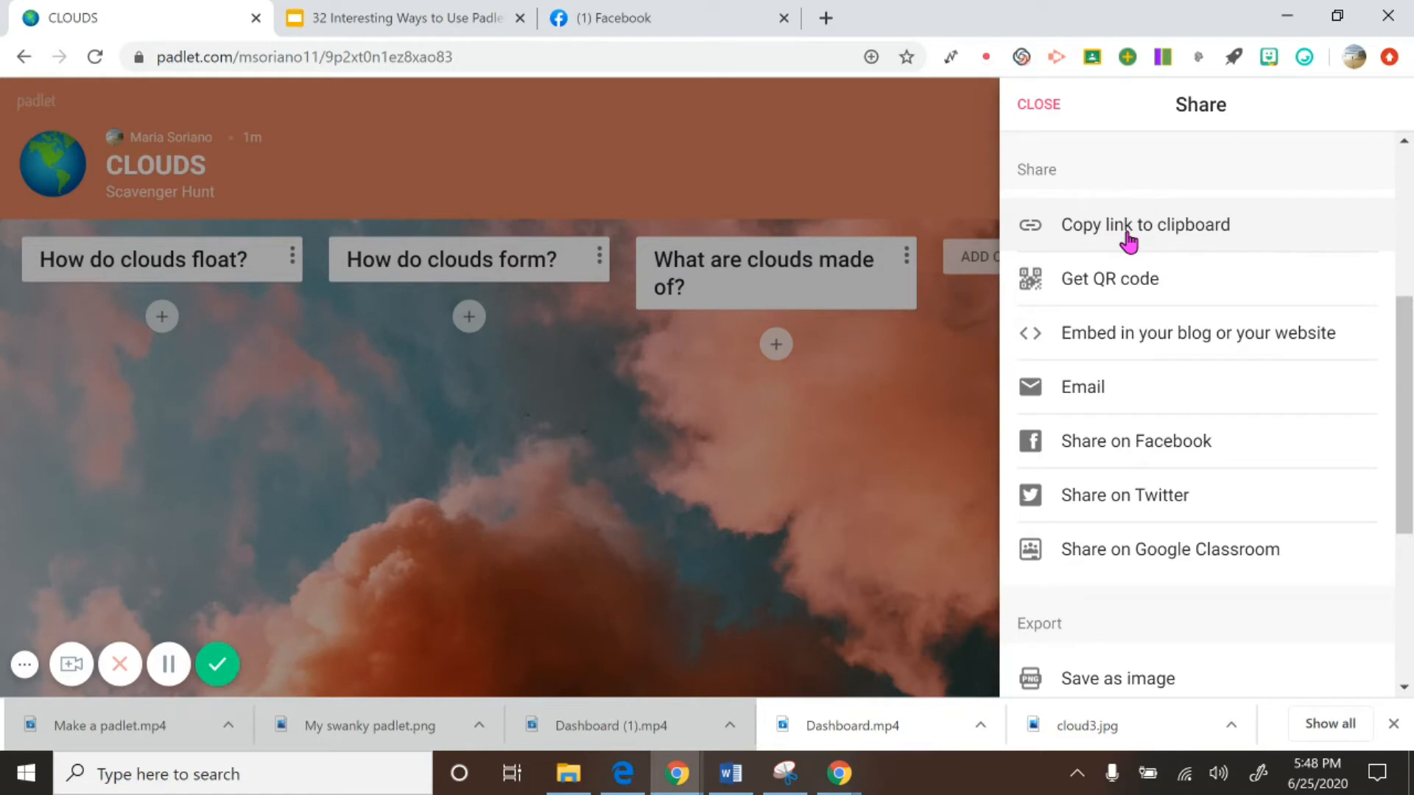
left_click(455, 57)
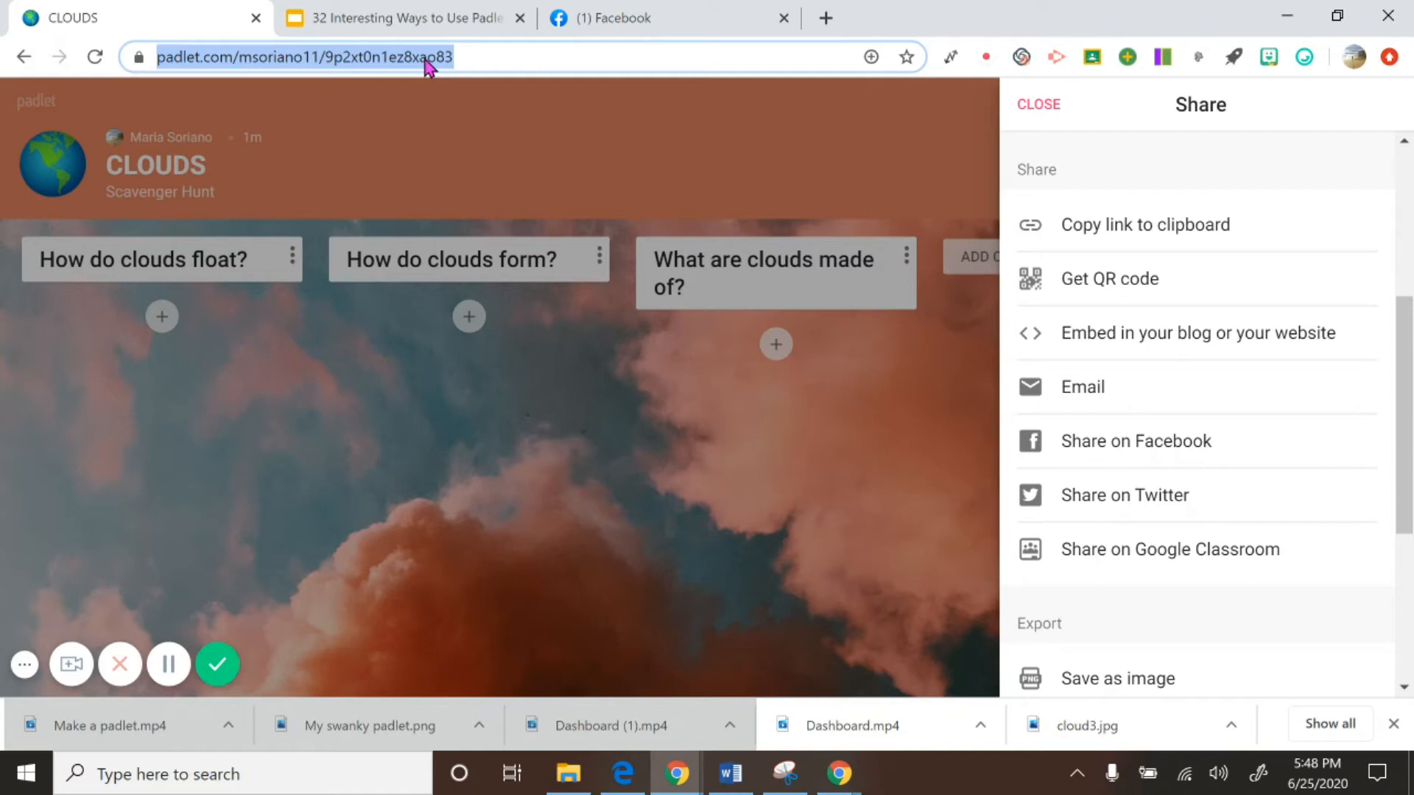
right_click(426, 61)
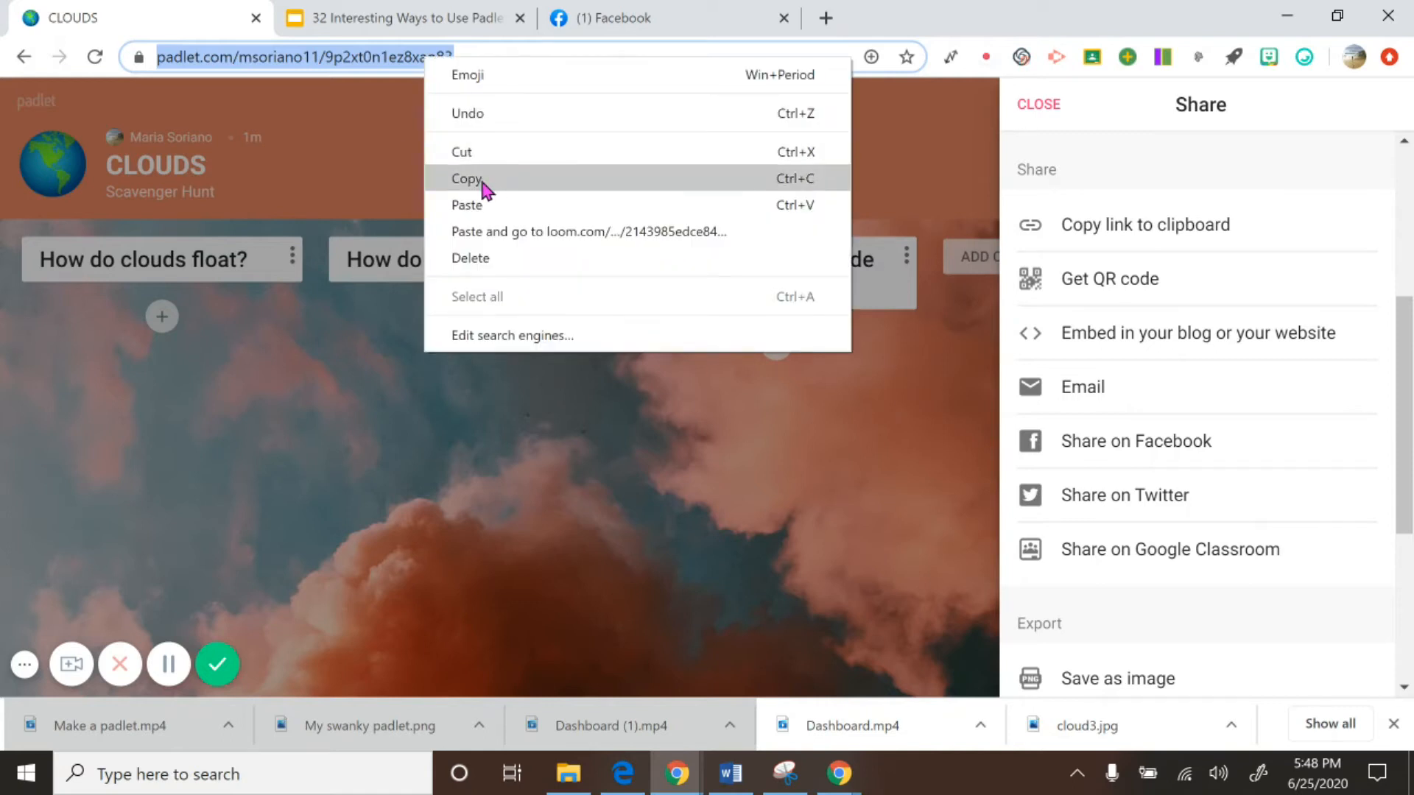
left_click(914, 130)
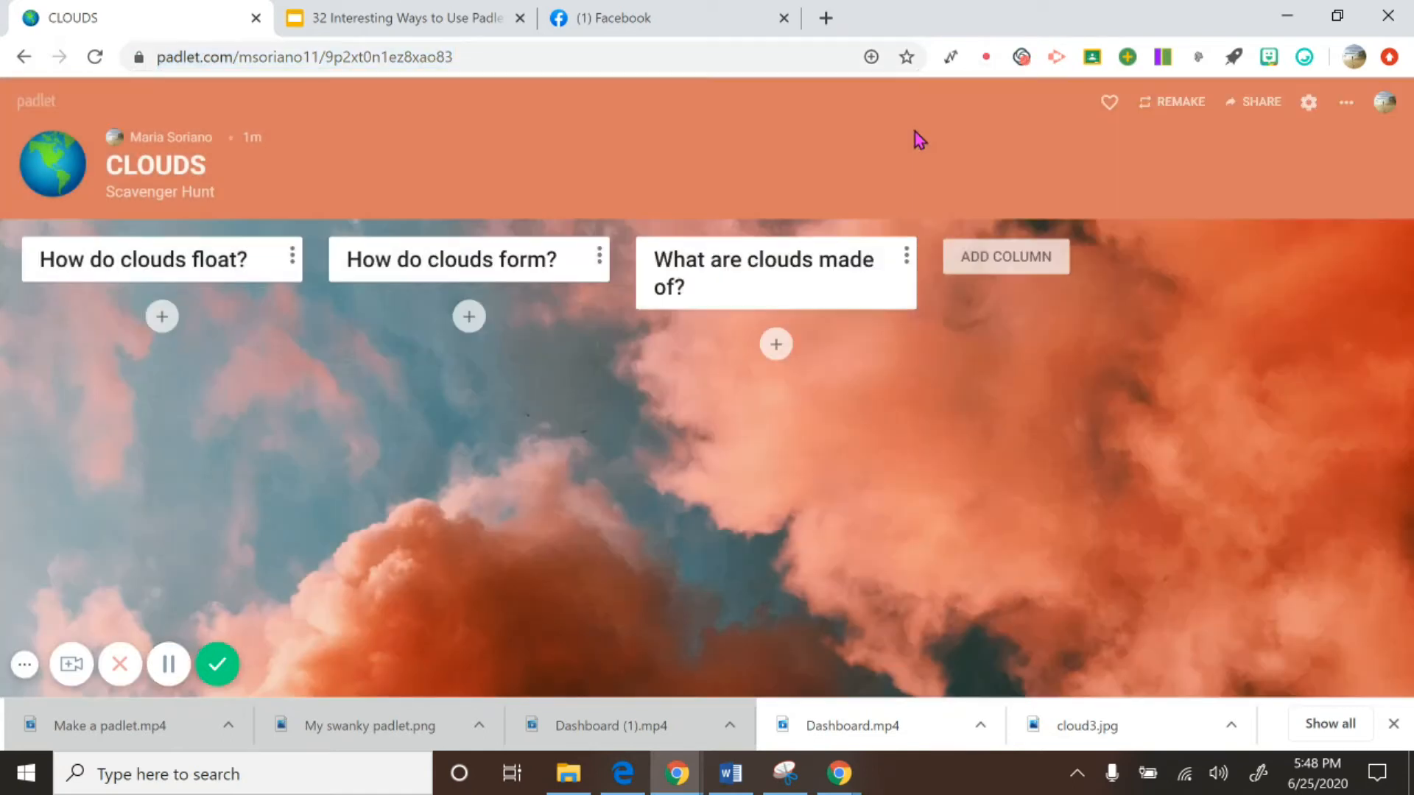
Step: Review the padlet's sharing and export options and display its QR code
left_click(1257, 111)
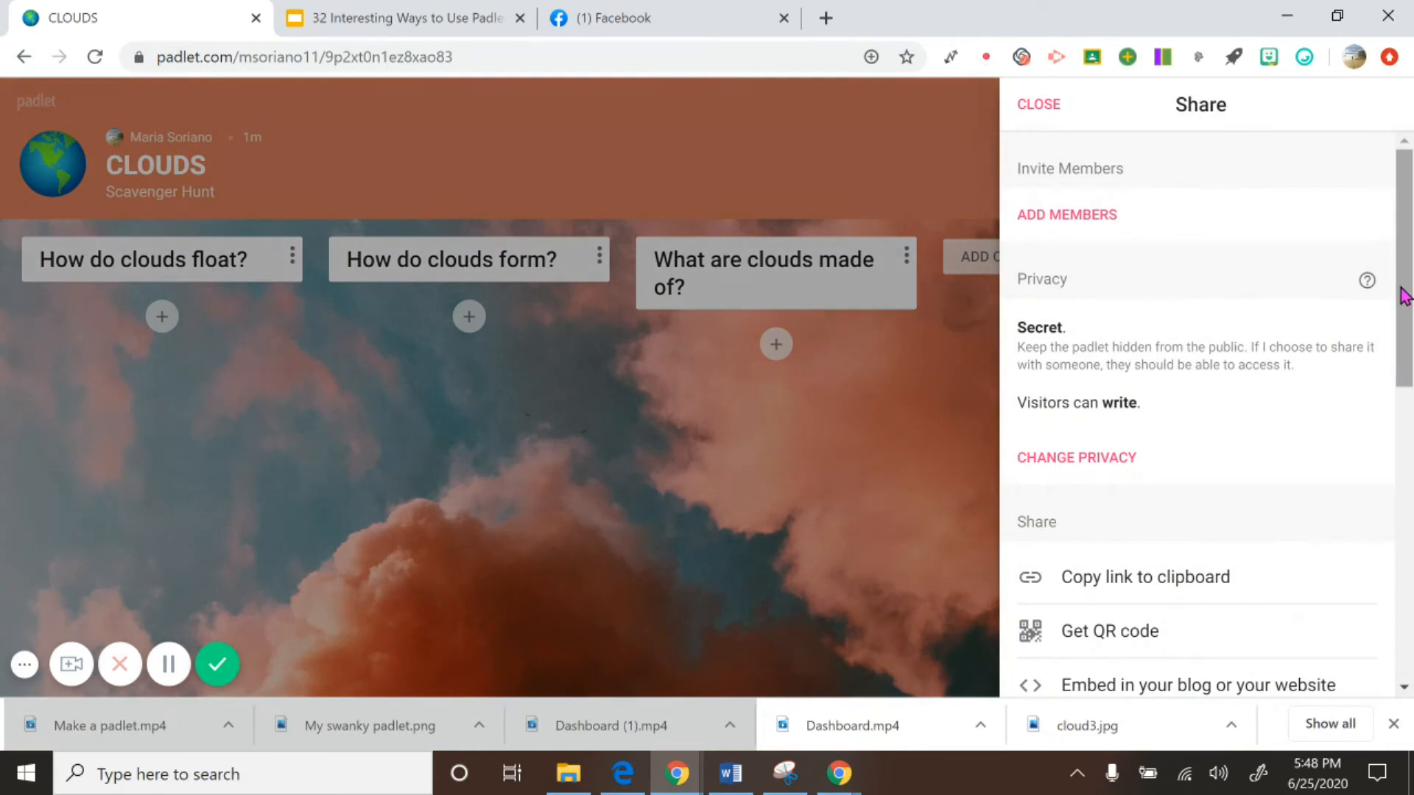
left_click_drag(1404, 293, 1408, 466)
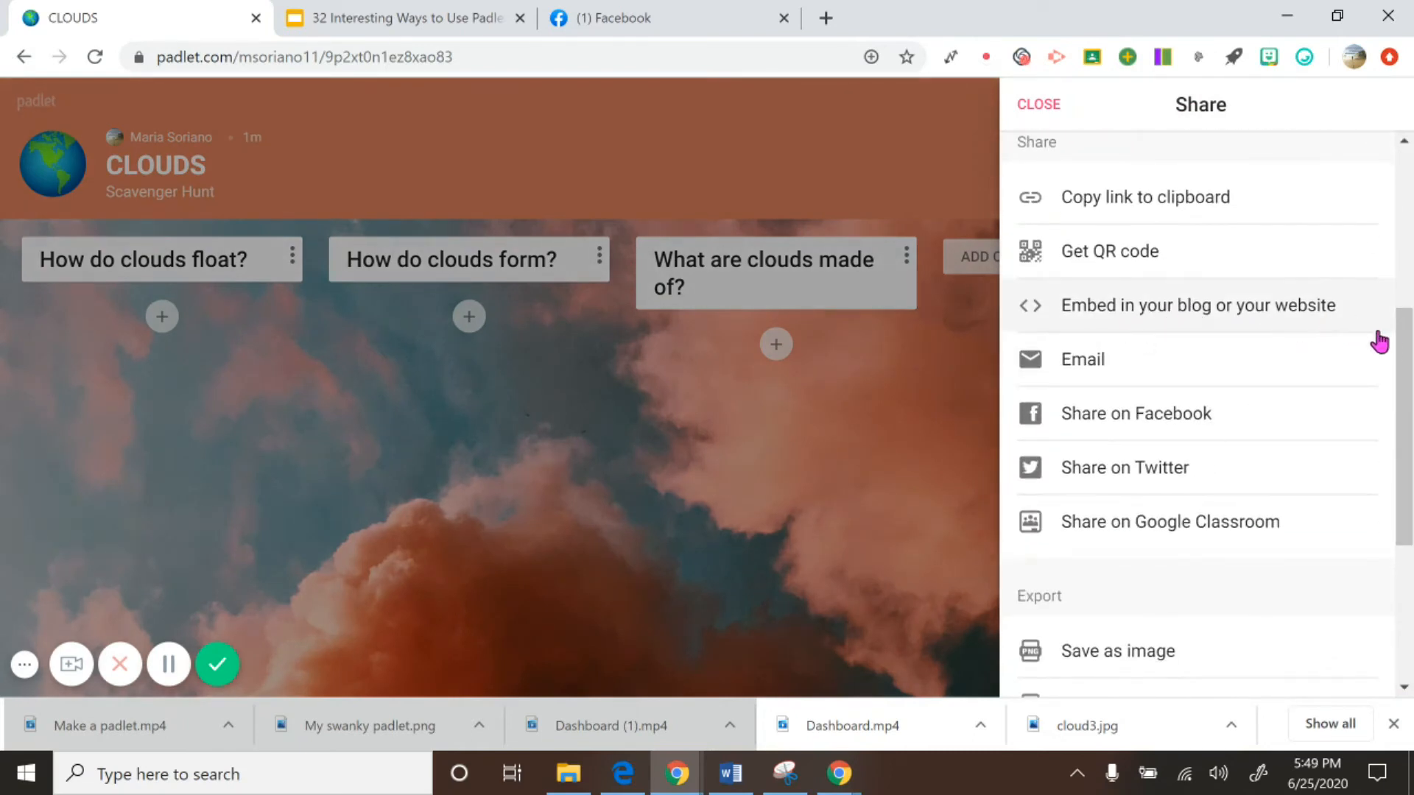
left_click_drag(1407, 360, 1407, 385)
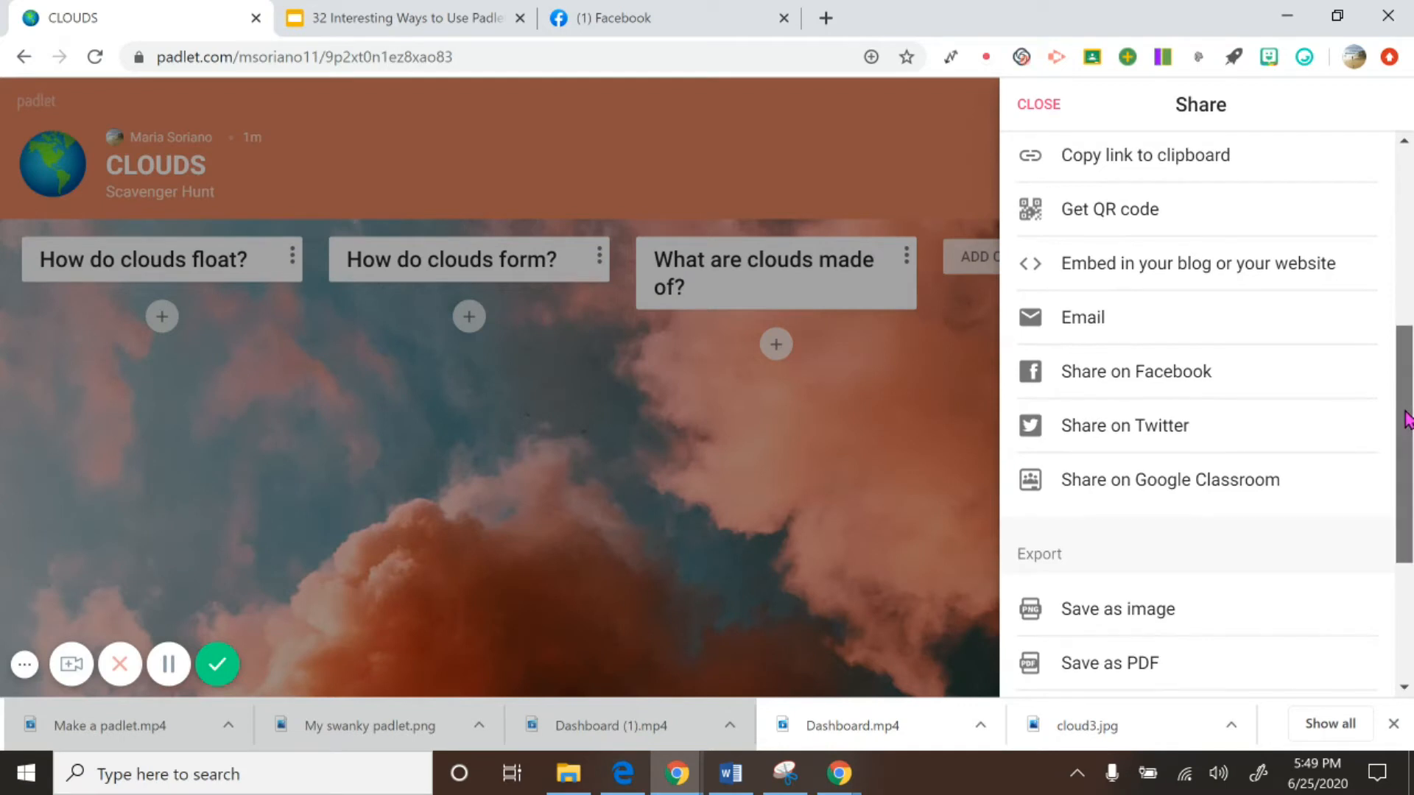
left_click_drag(1405, 410, 1405, 426)
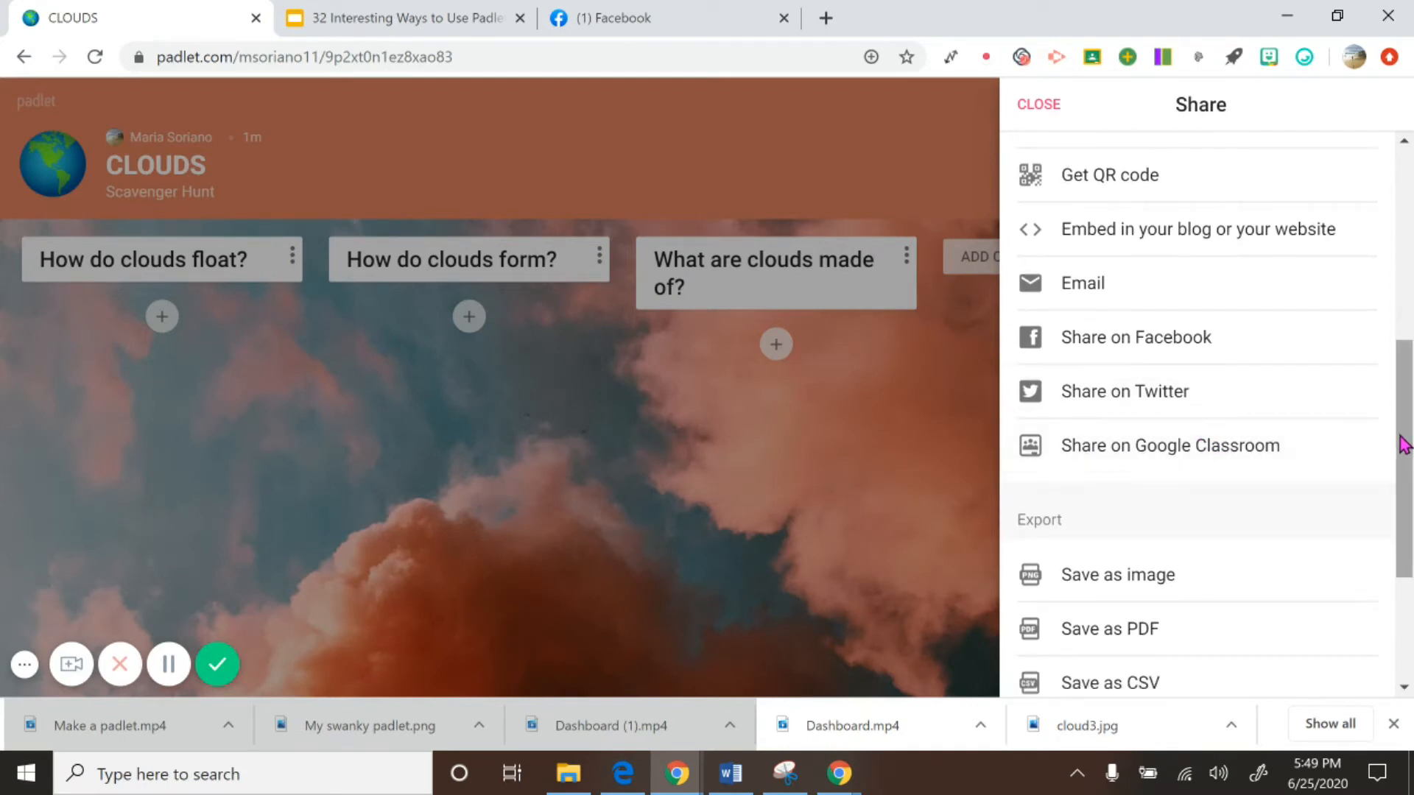
scroll(1402, 444, "down", 2)
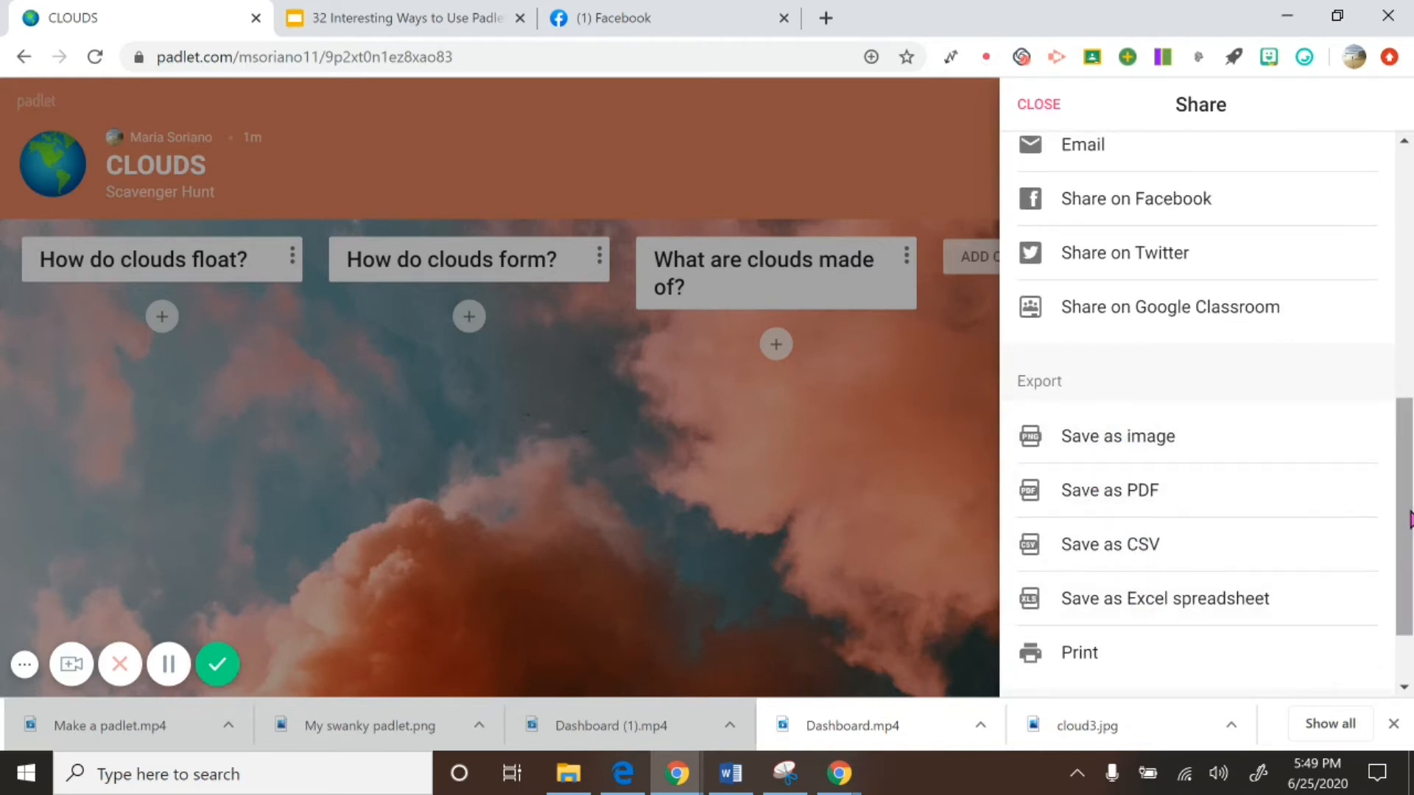
scroll(1406, 552, "down", 1)
scroll(1406, 552, "up", 6)
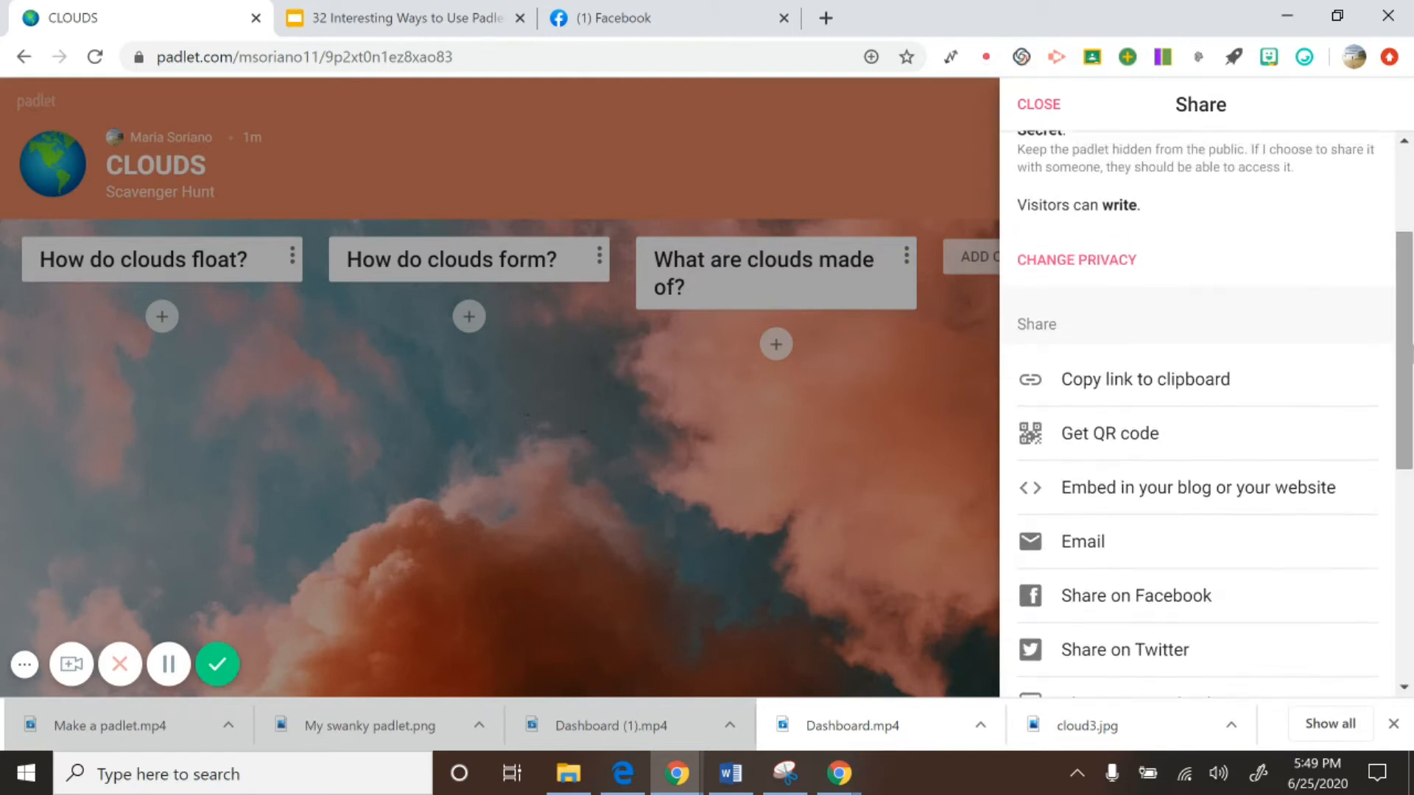
left_click(1104, 441)
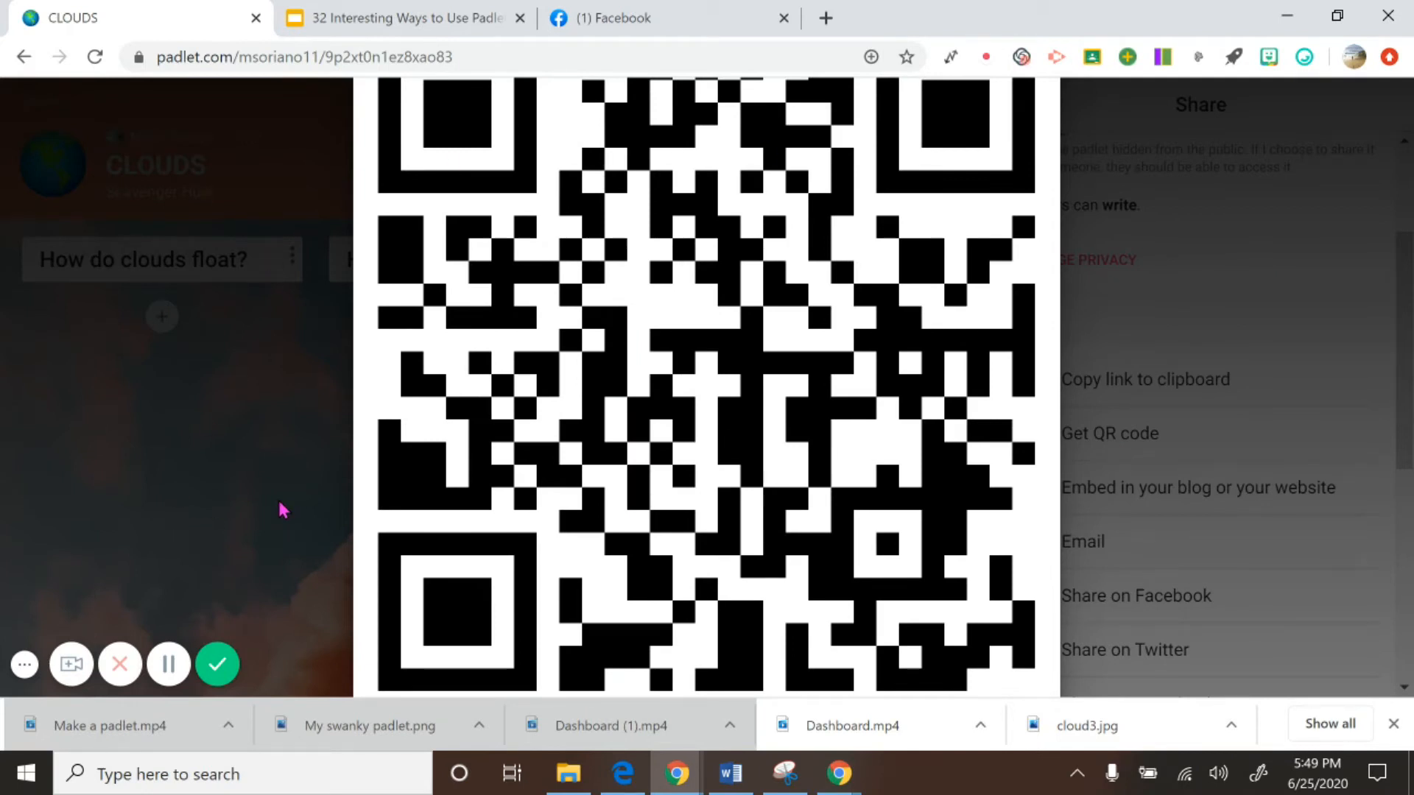
Step: Save the padlet's QR code to Downloads as the PNG image CLOUDS, view the saved file, then close it and the sharing options
right_click(619, 193)
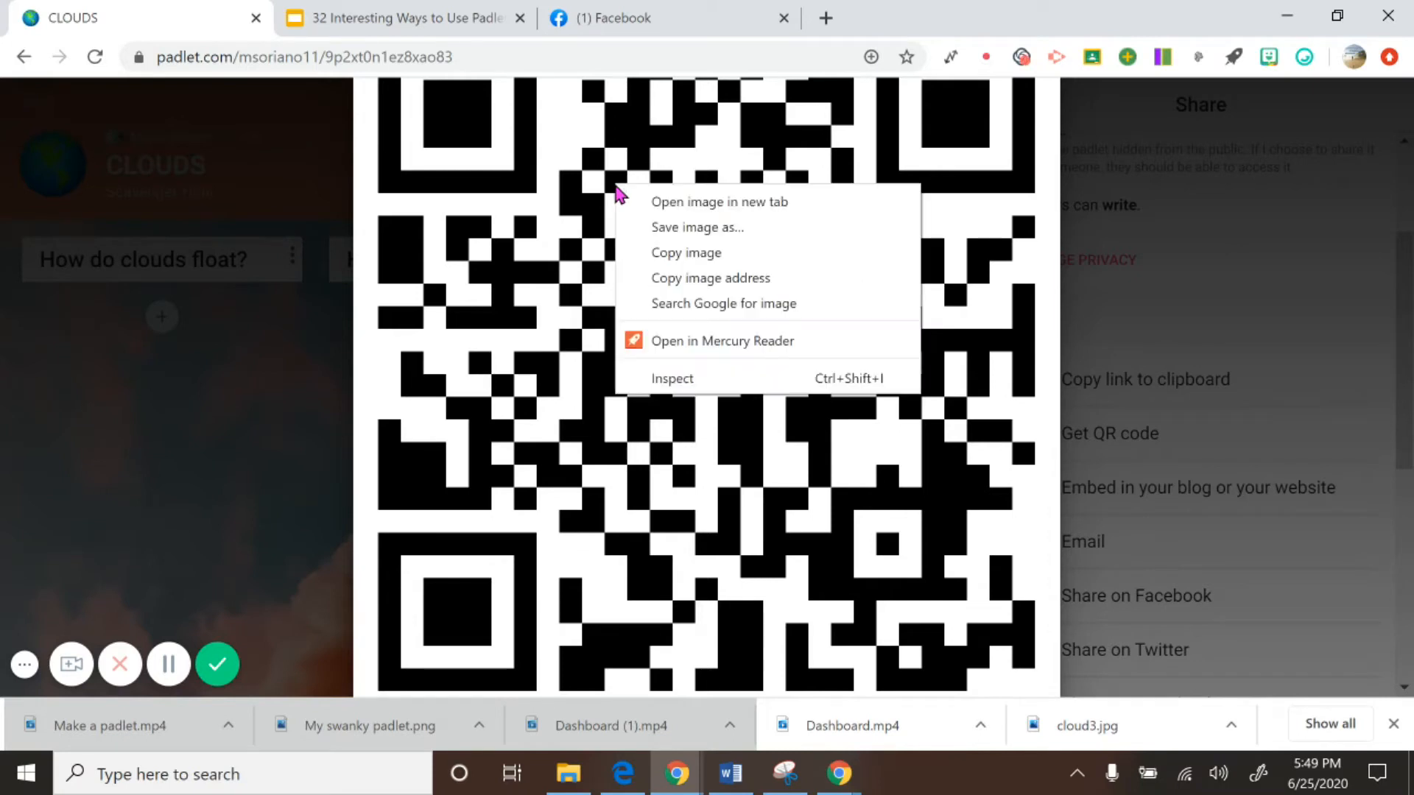
left_click(672, 228)
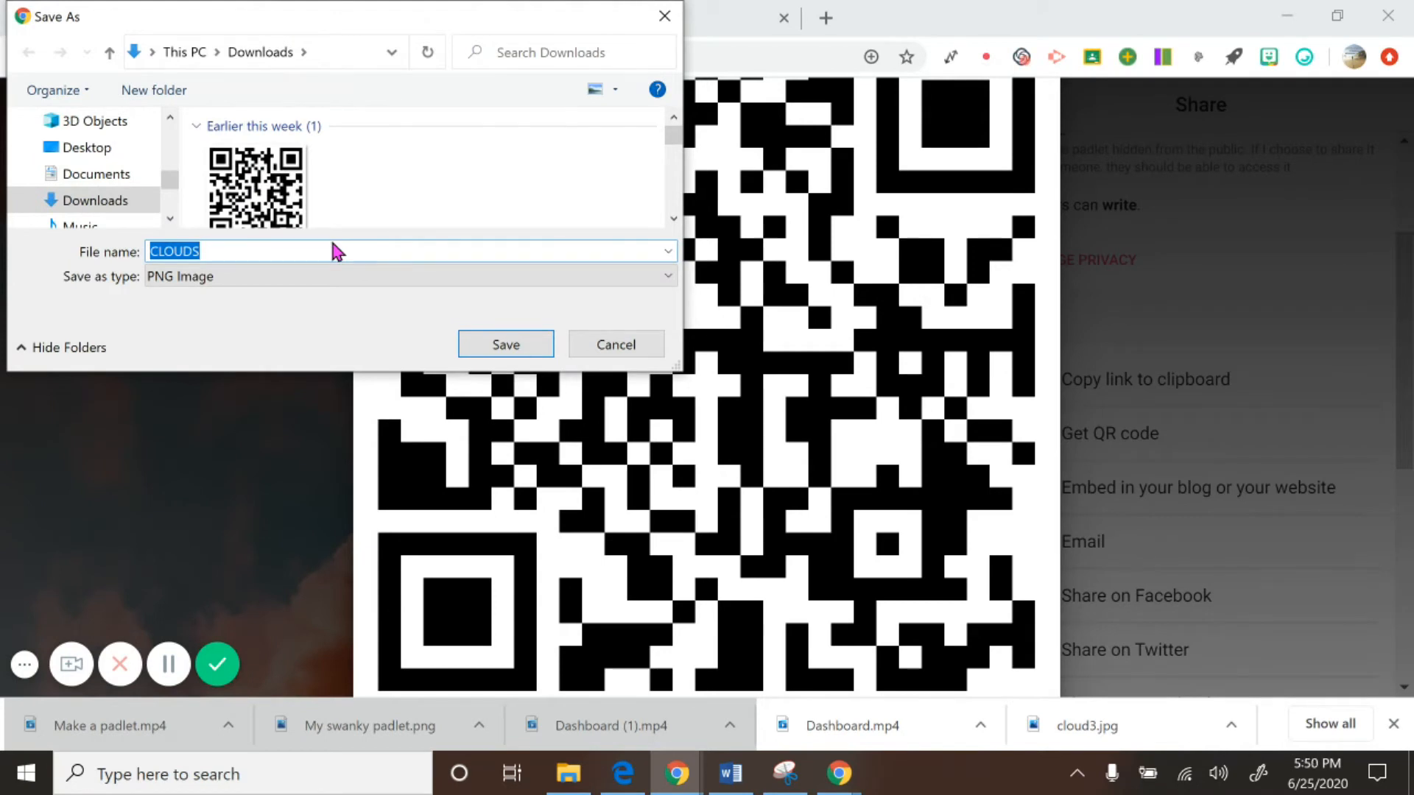
key("Return")
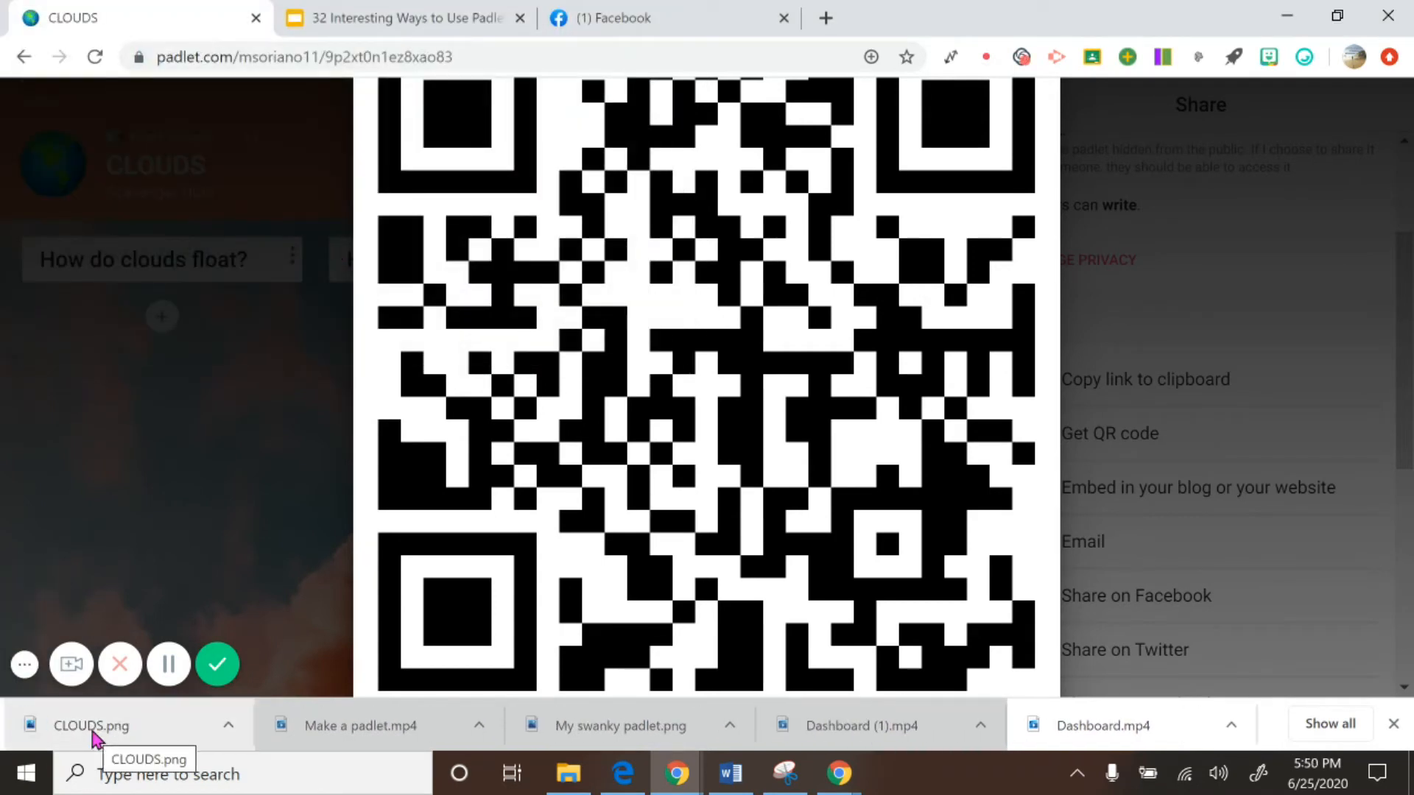
left_click(93, 731)
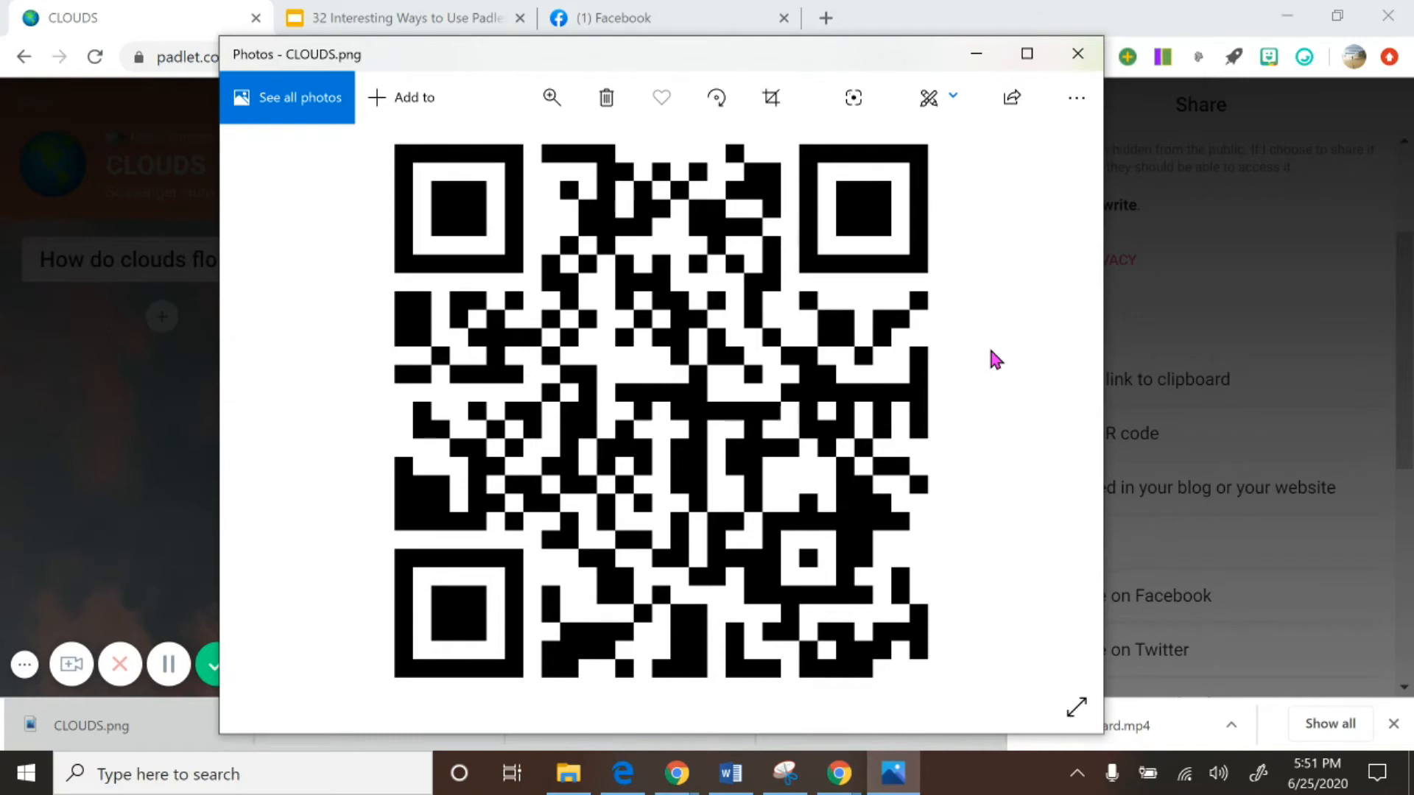
left_click(1077, 53)
left_click(274, 405)
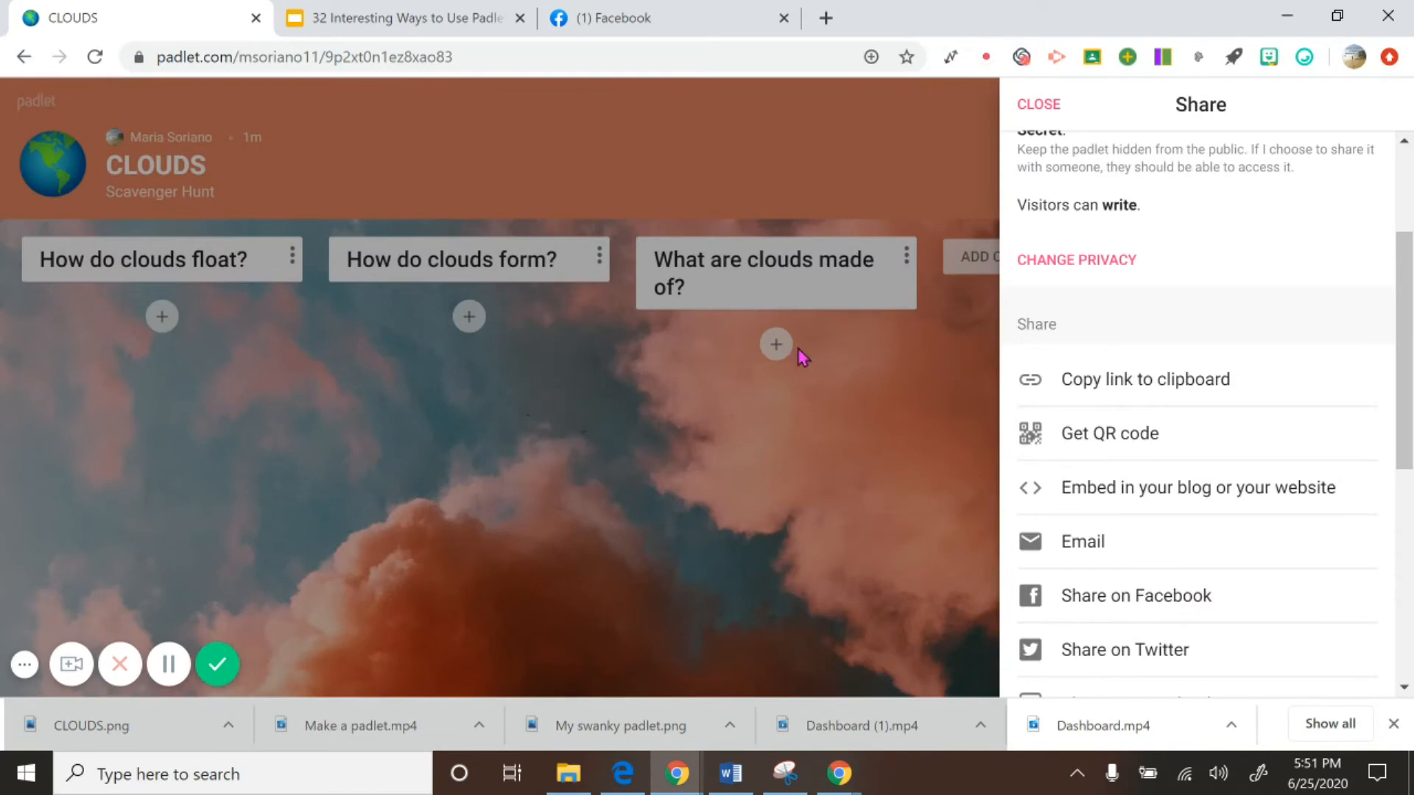
left_click(1032, 103)
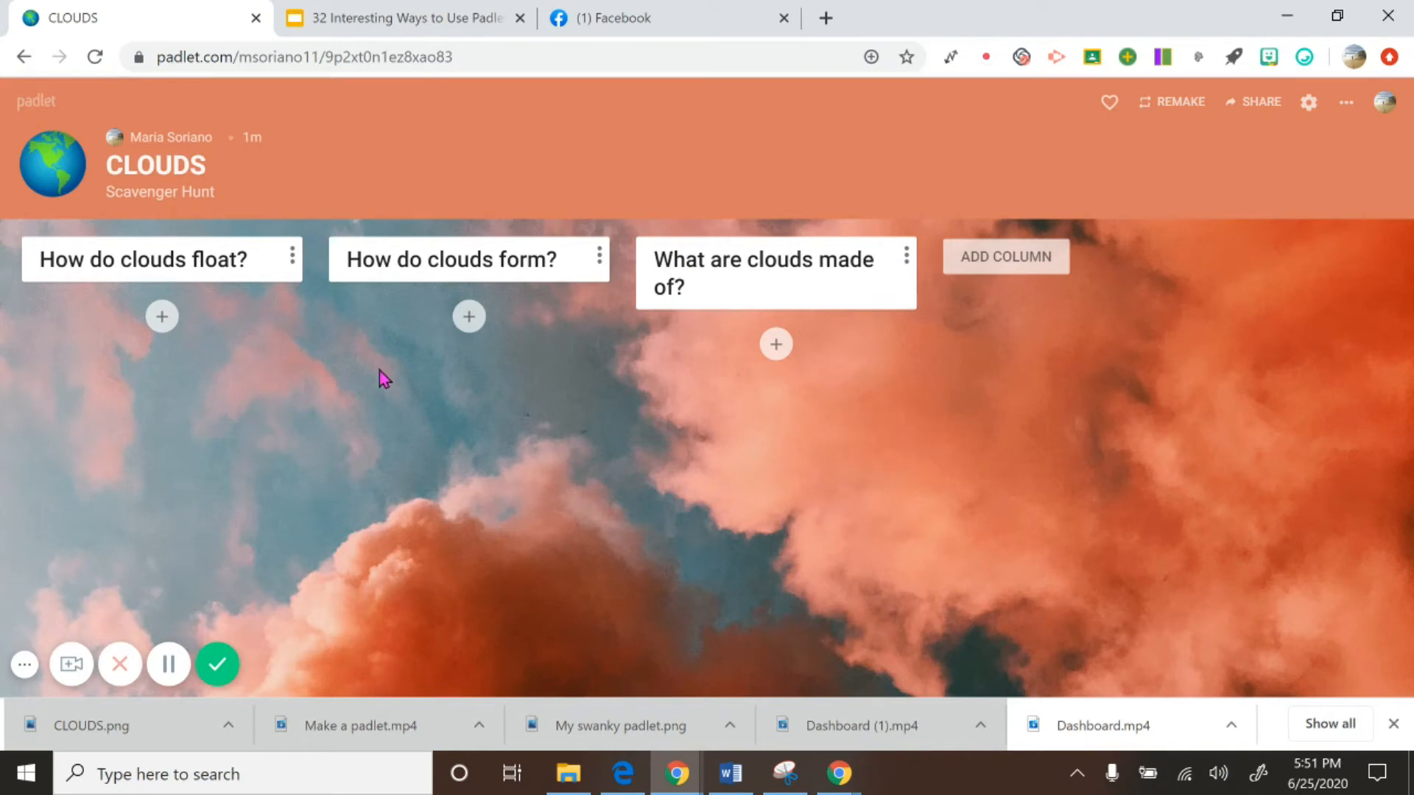
Step: Return to the dashboard and check the management options of the CLOUDS padlet without applying any
left_click(25, 63)
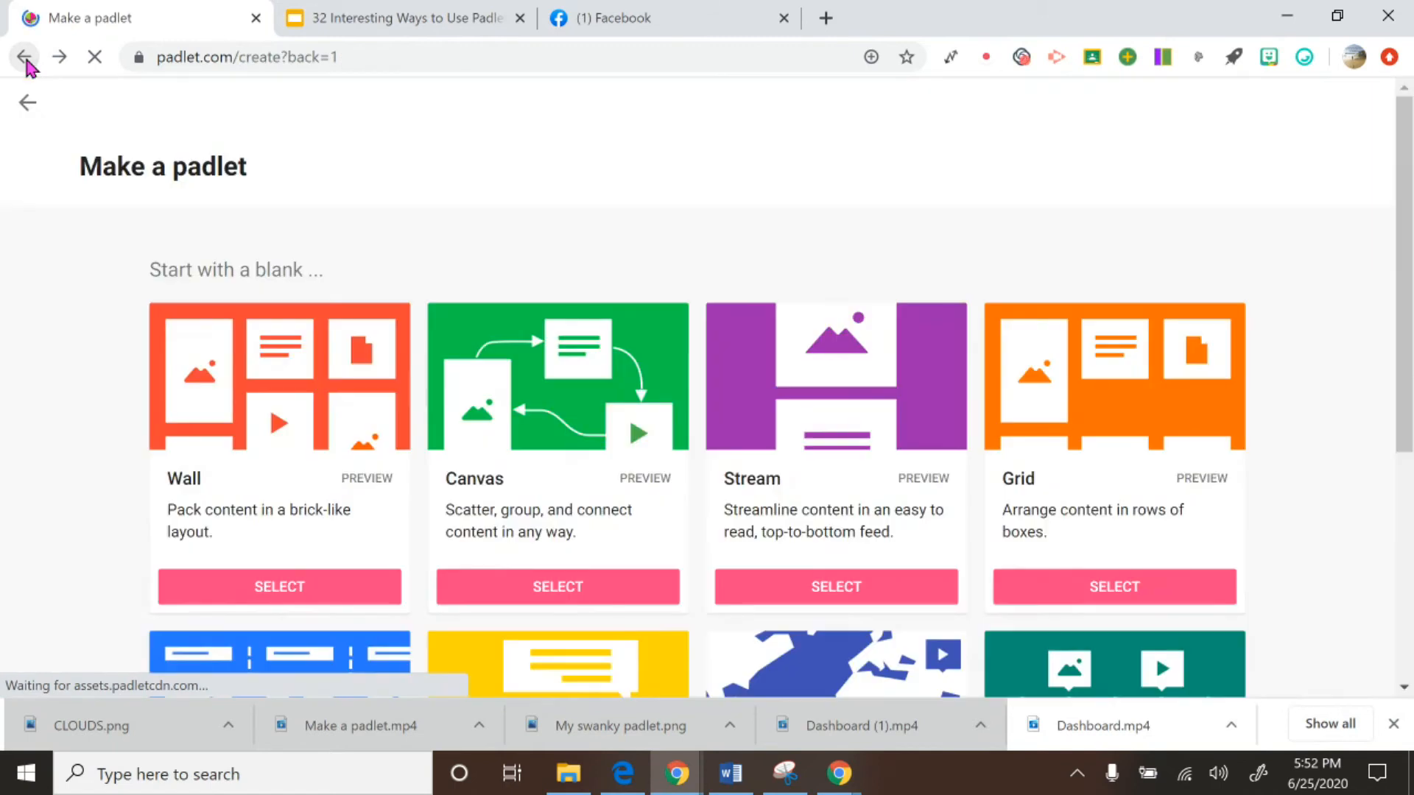
left_click(32, 110)
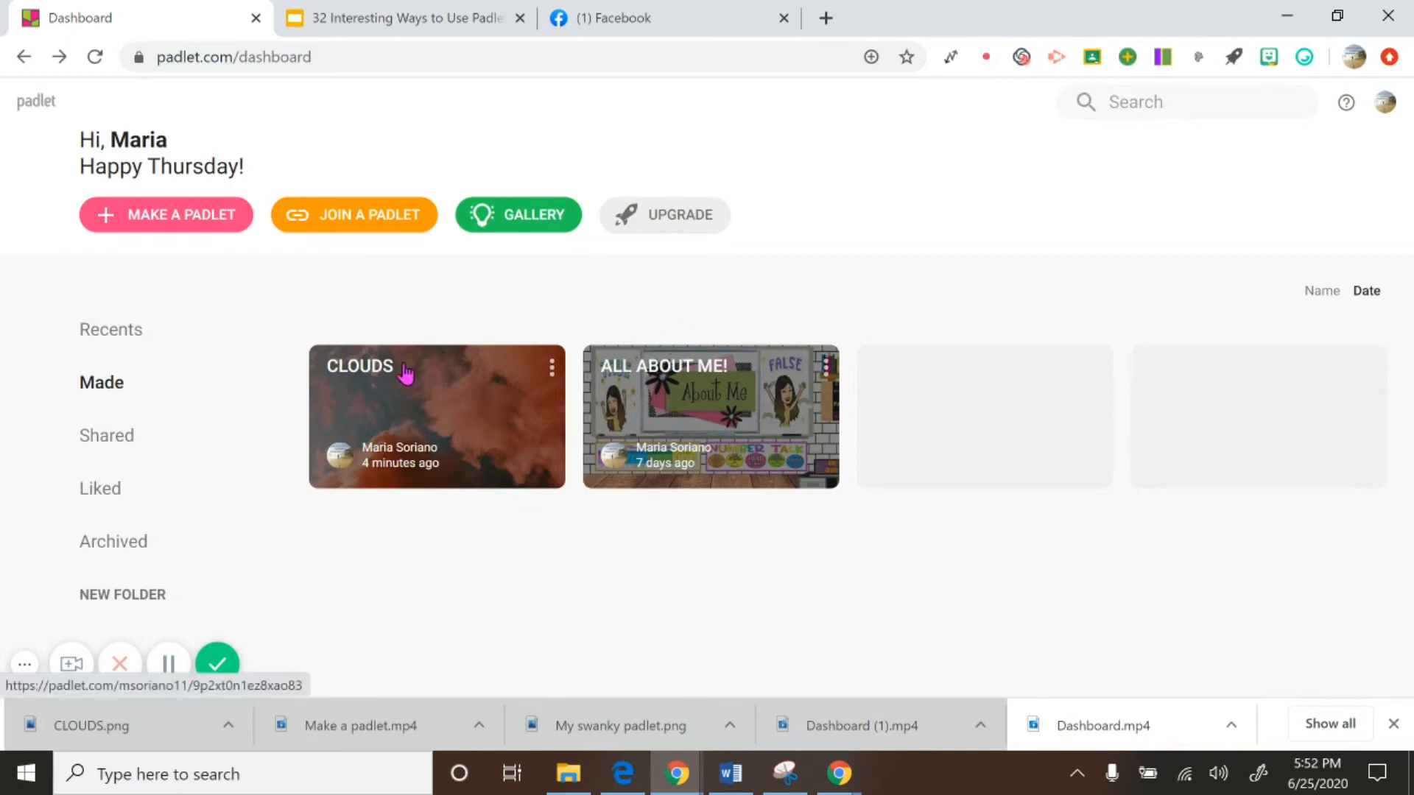
left_click(552, 369)
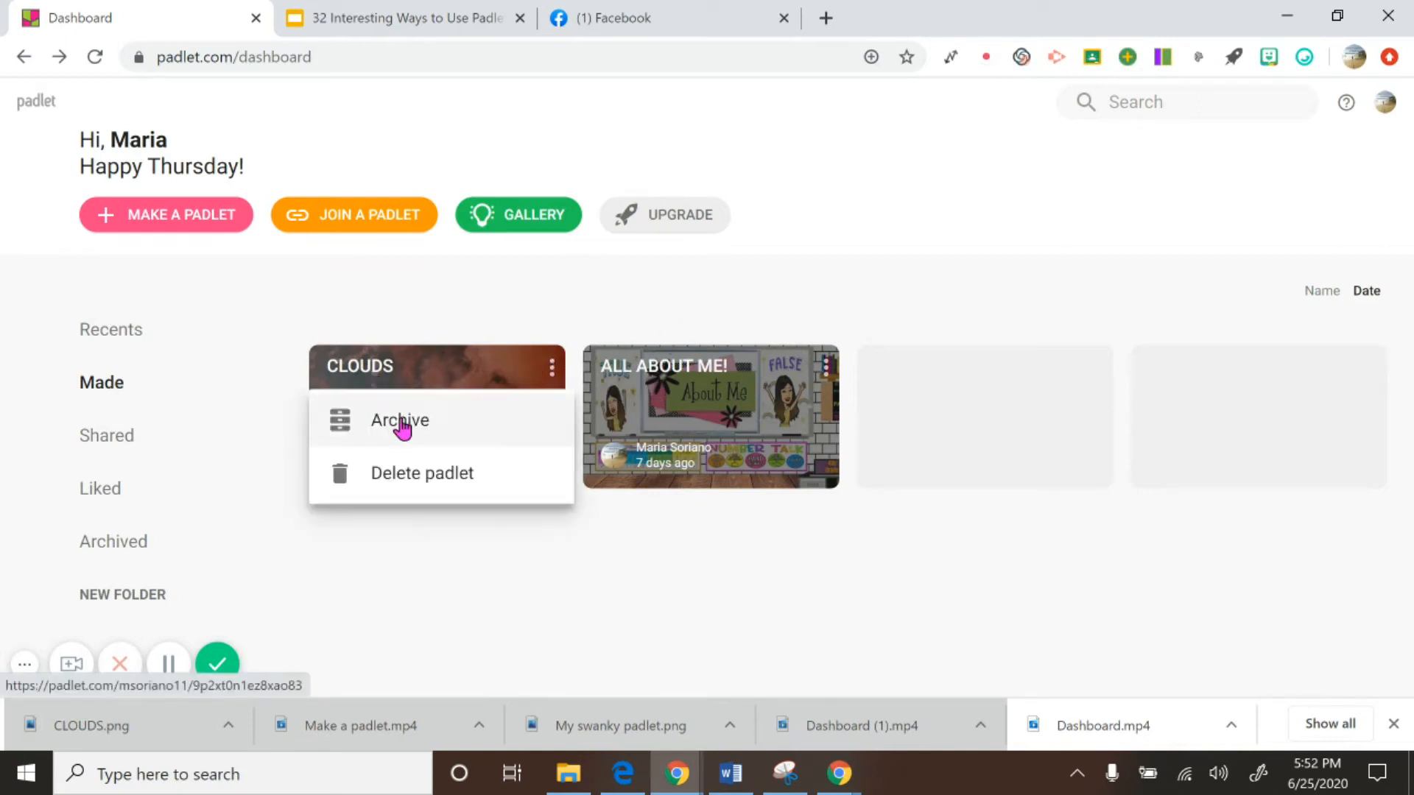
left_click(442, 633)
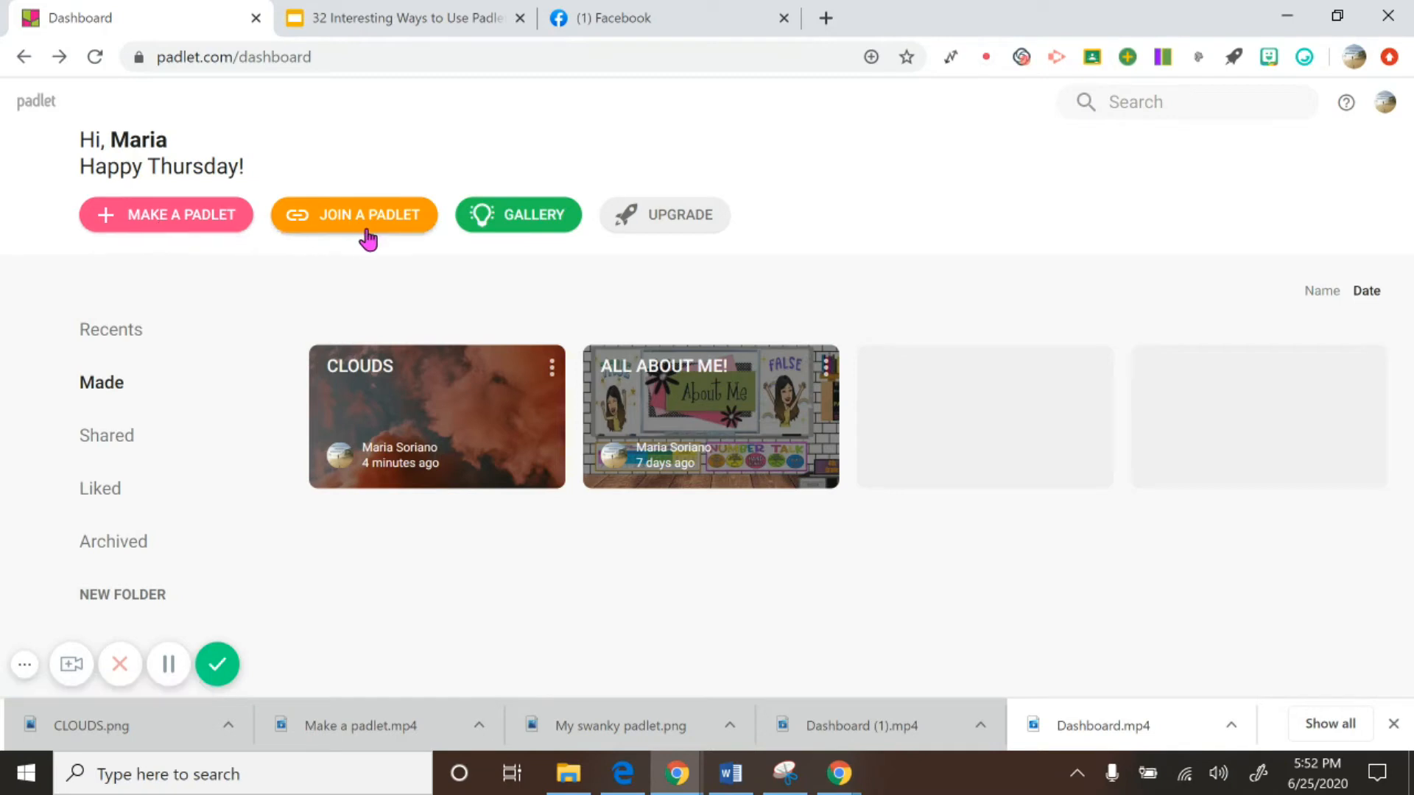
Step: Open the padlet gallery and browse through its example padlets
left_click(524, 227)
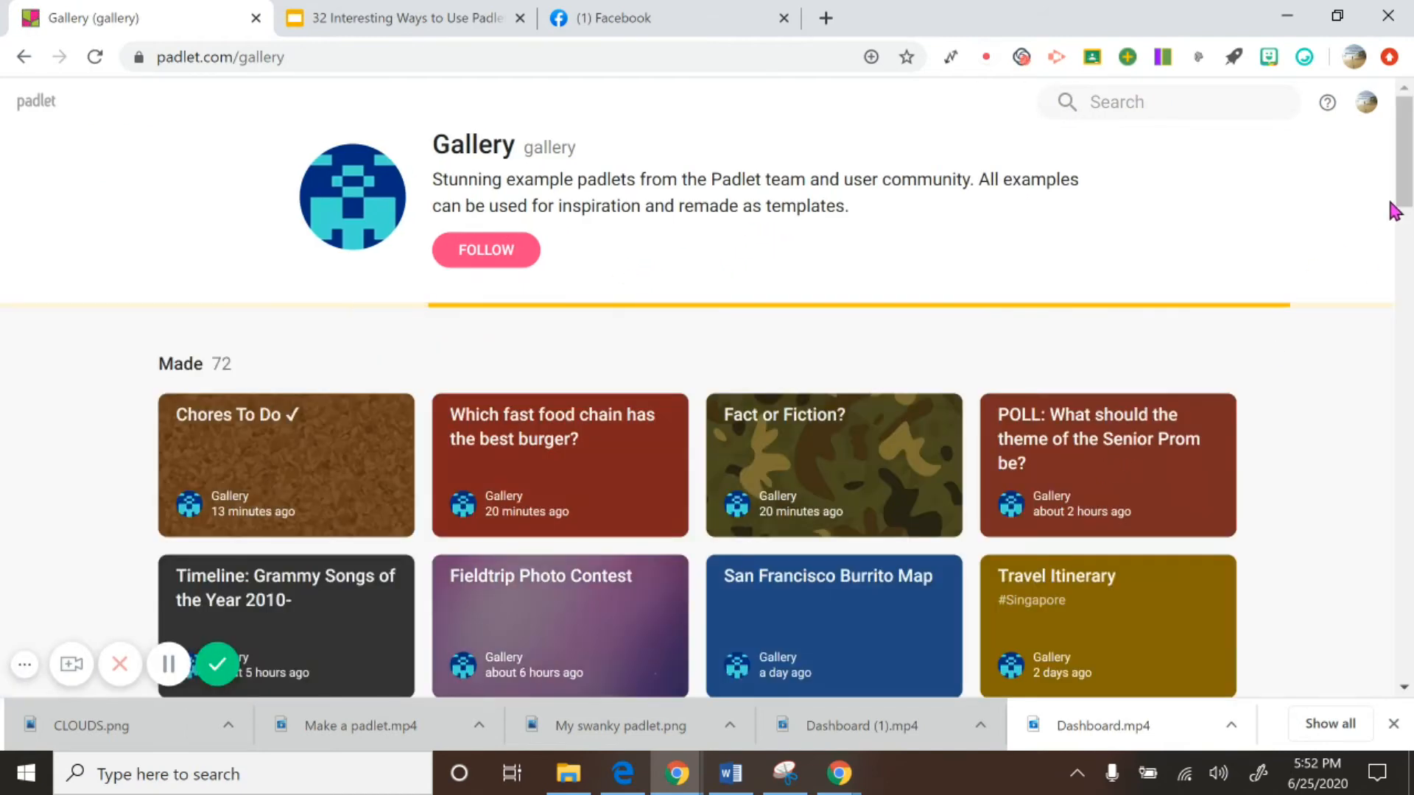
scroll(1405, 231, "down", 5)
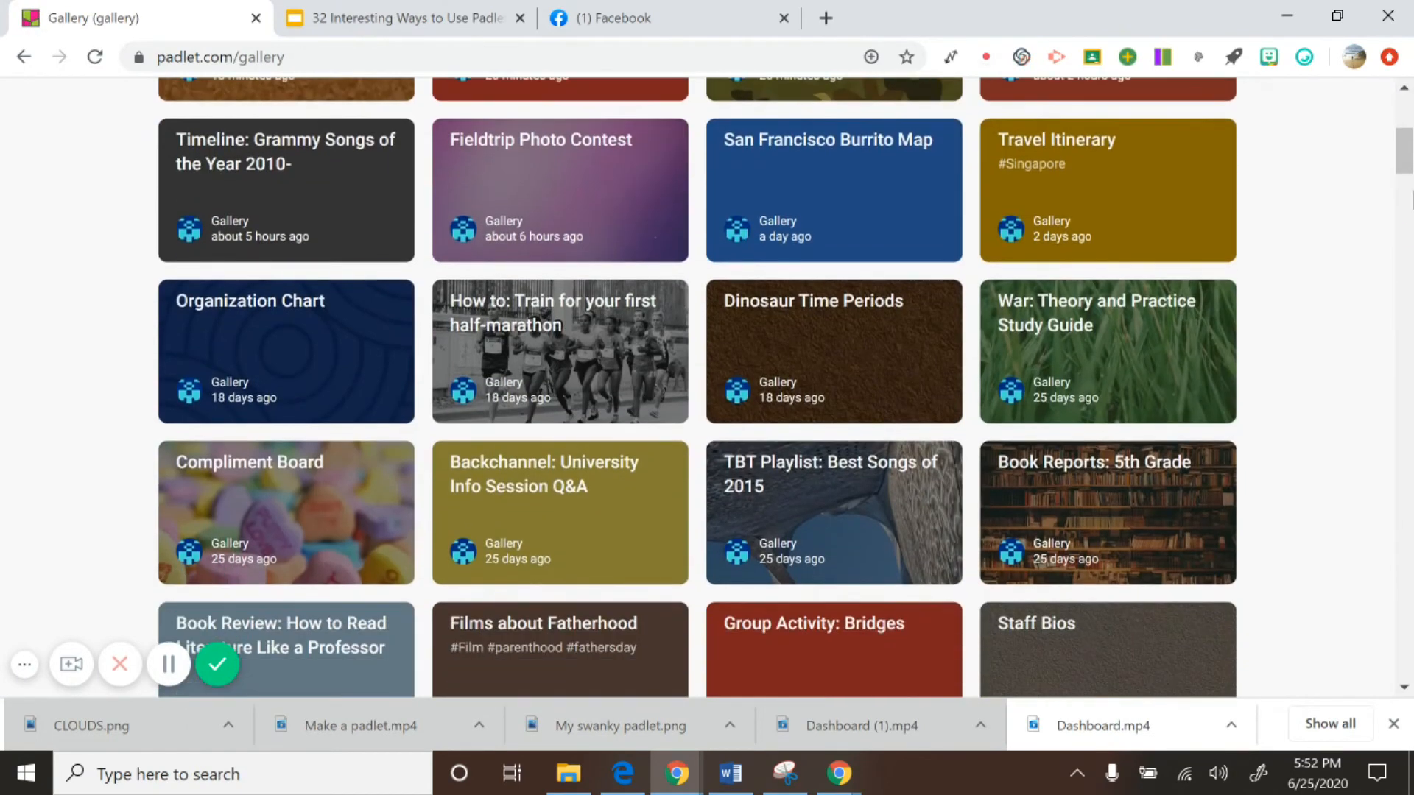
scroll(1406, 136, "up", 5)
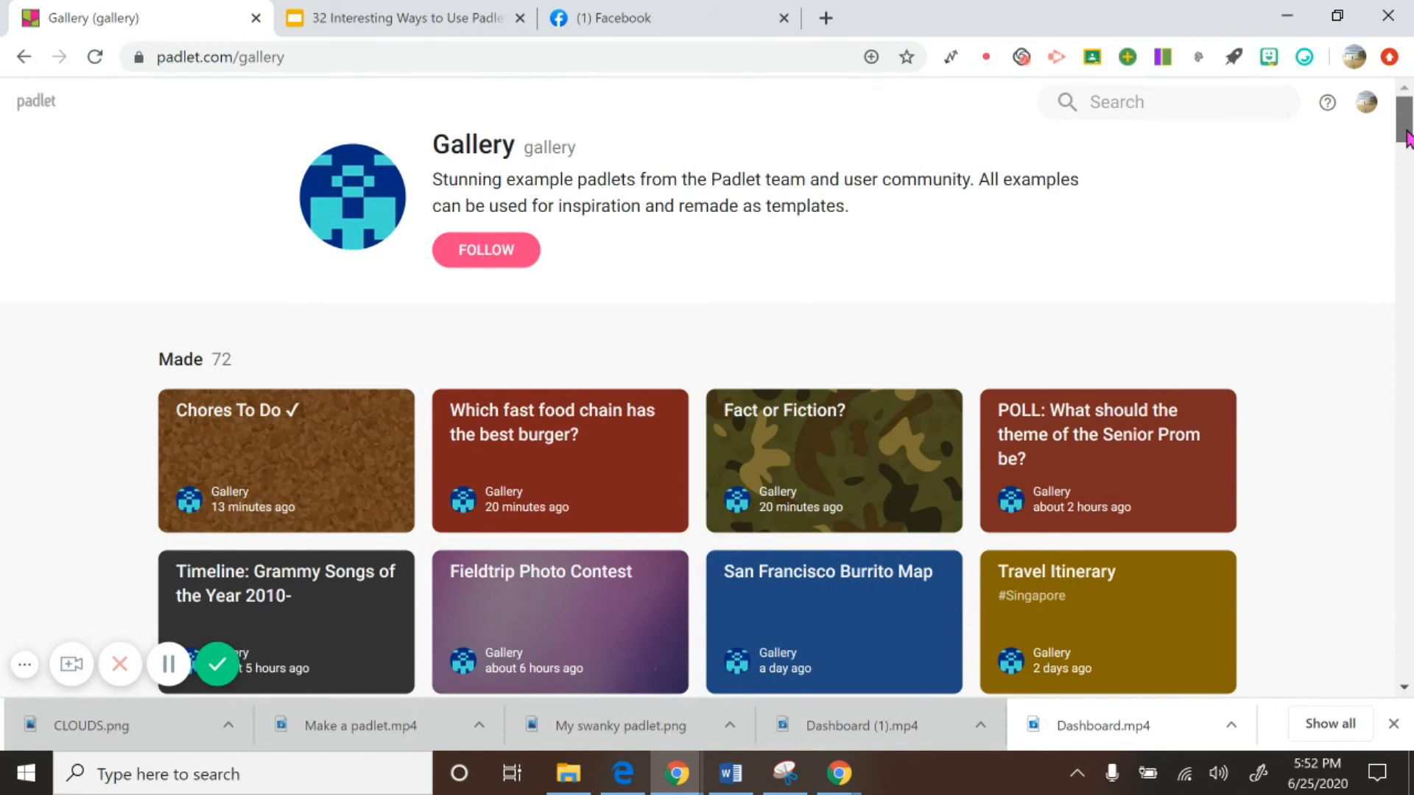
scroll(1407, 136, "down", 3)
scroll(1406, 139, "up", 3)
scroll(1406, 145, "down", 1)
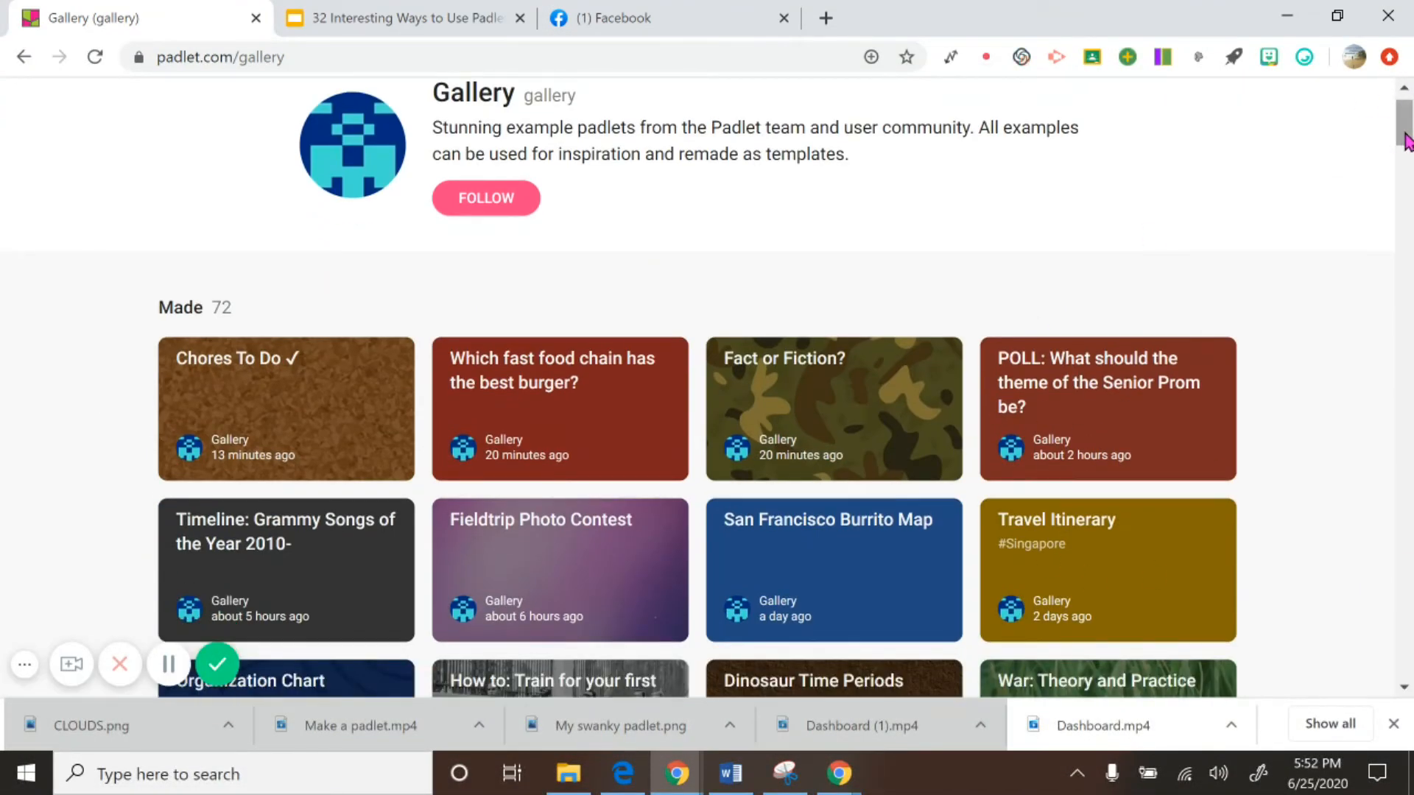
scroll(1407, 139, "down", 6)
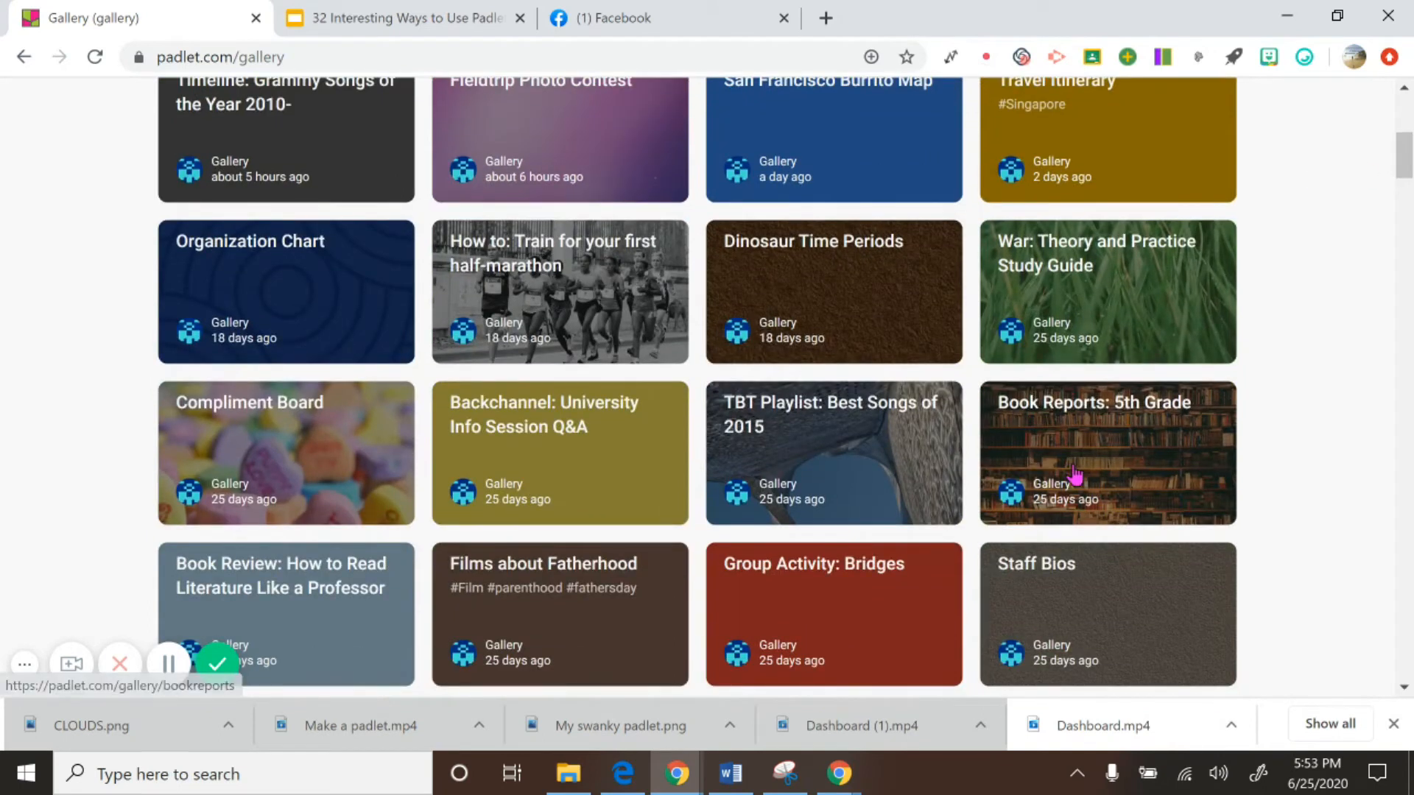
Step: Open the "Book Reports: 5th Grade" example, review its Remake options without submitting, and close the example
left_click(1075, 475)
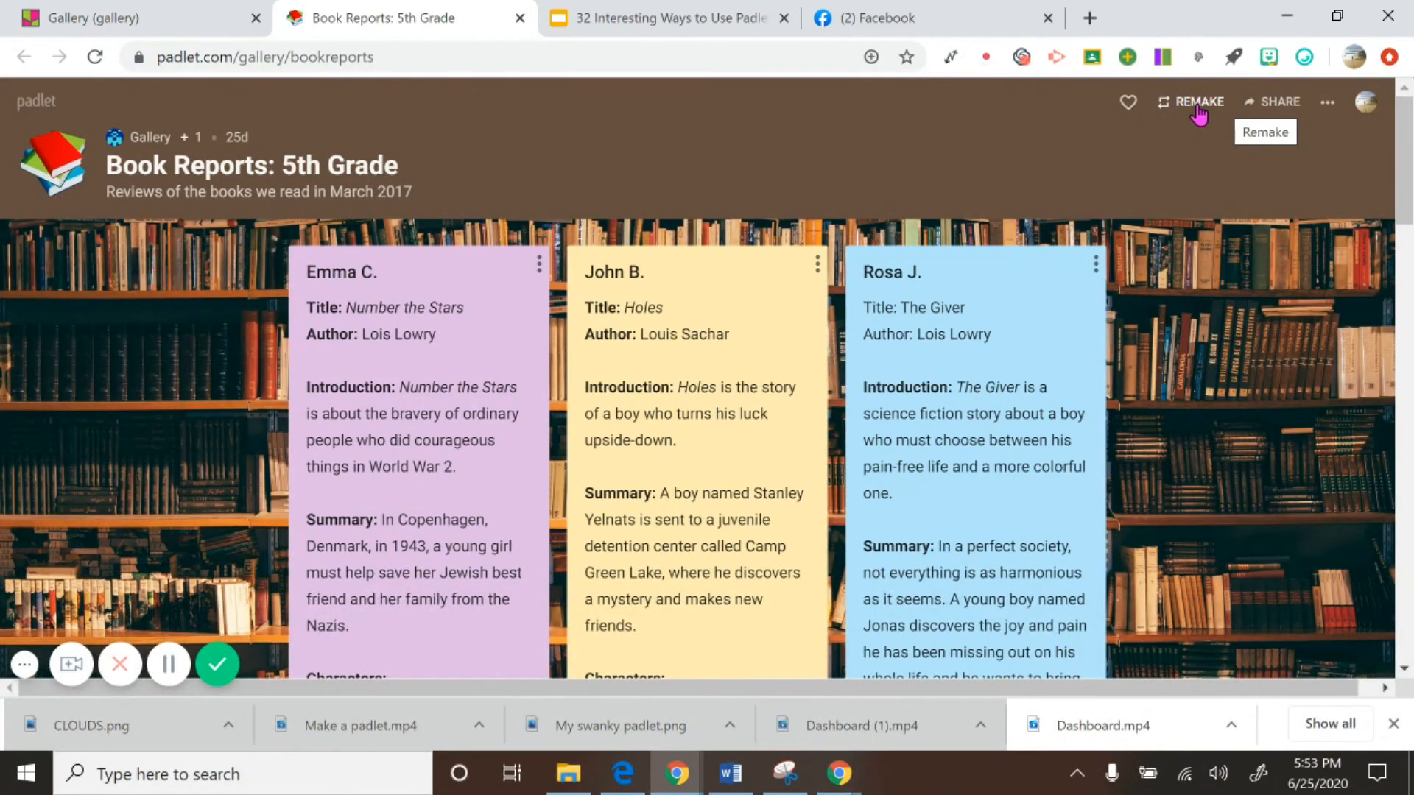
left_click(1199, 112)
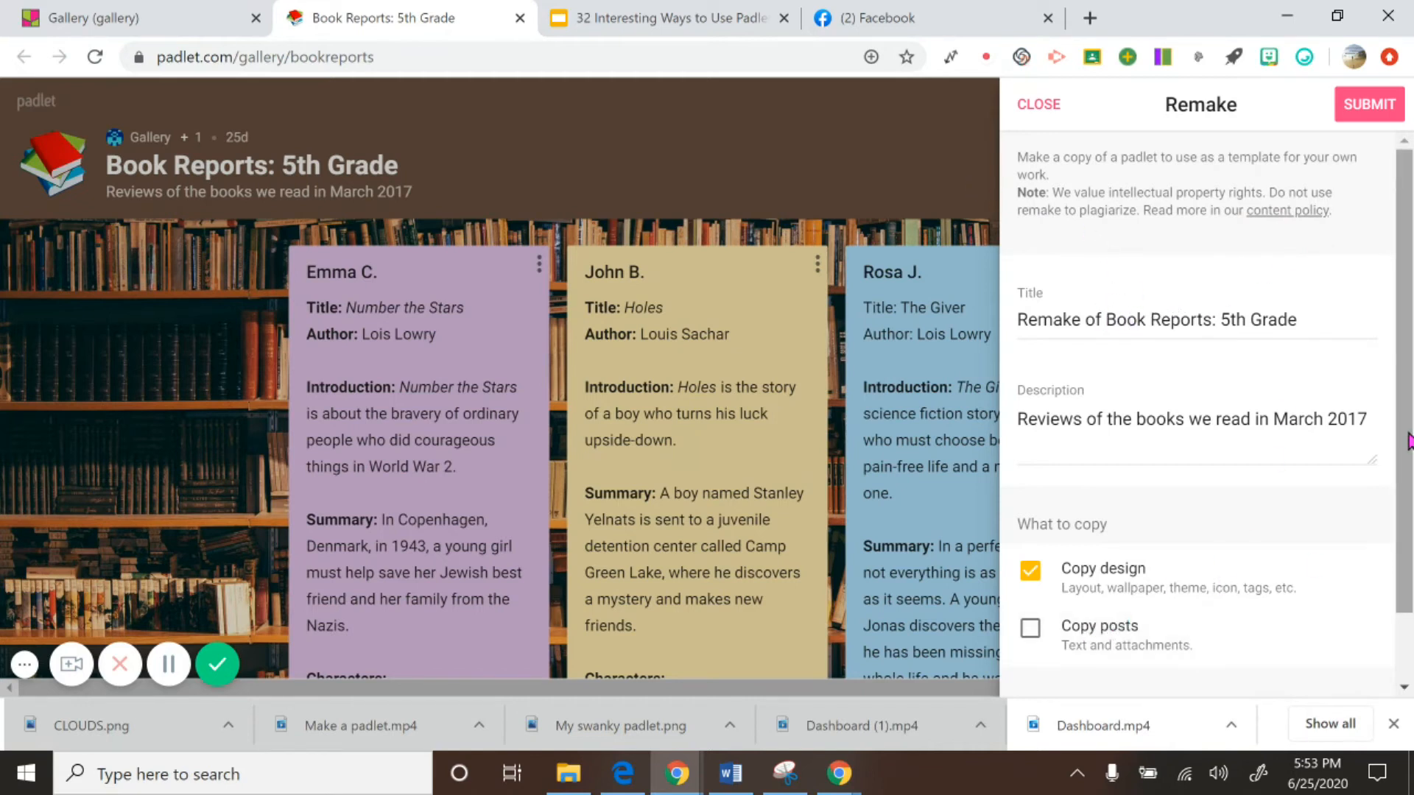
scroll(1408, 442, "down", 2)
scroll(1408, 519, "up", 2)
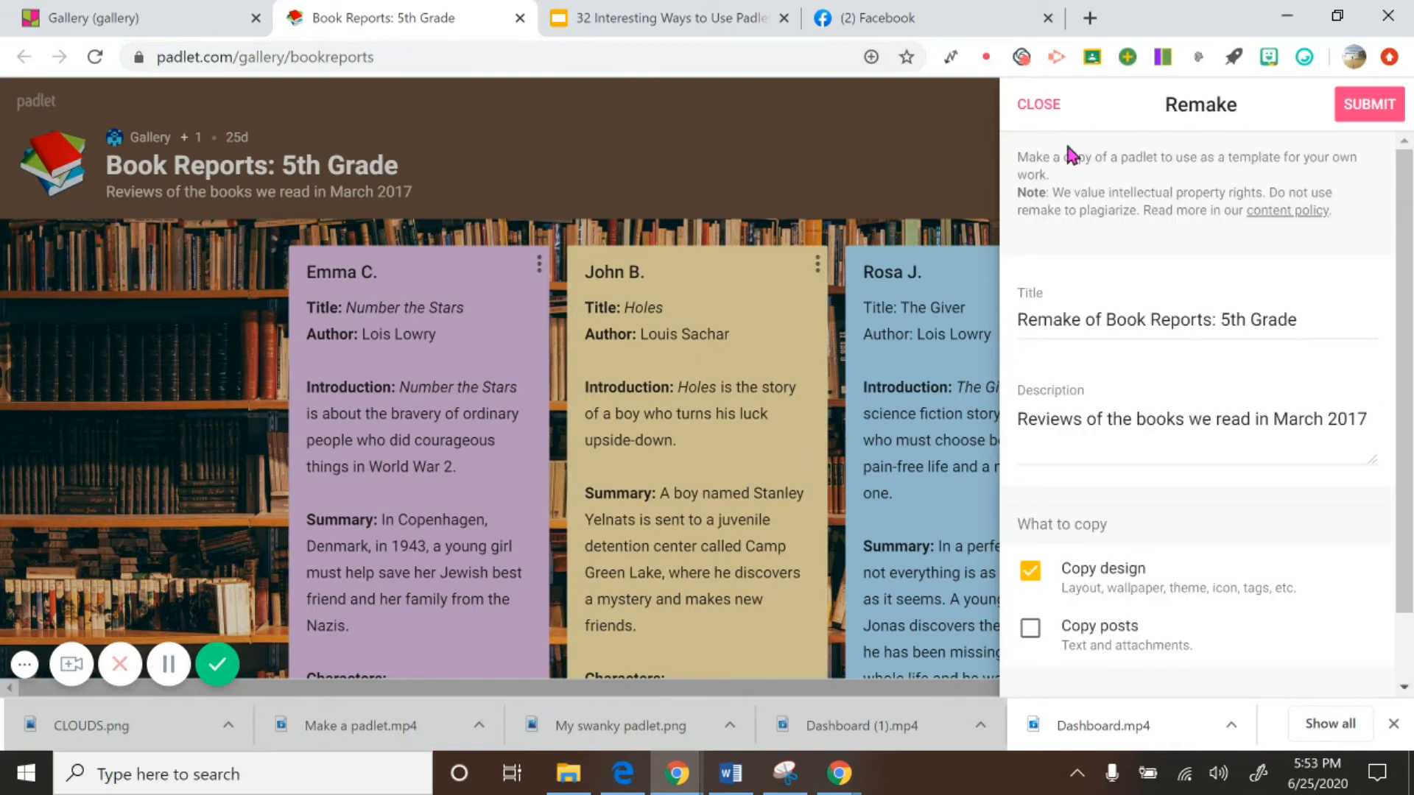
left_click(1029, 107)
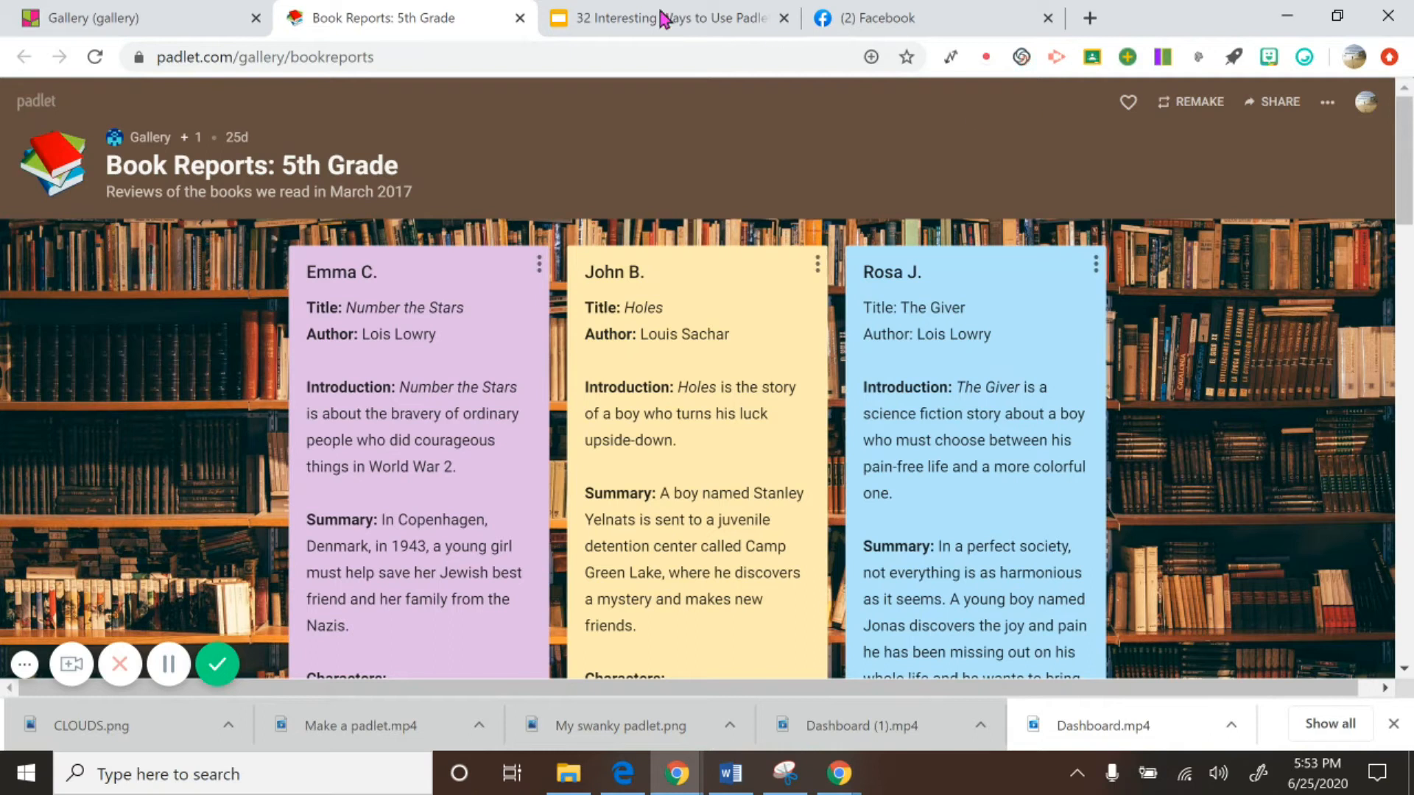
left_click(520, 18)
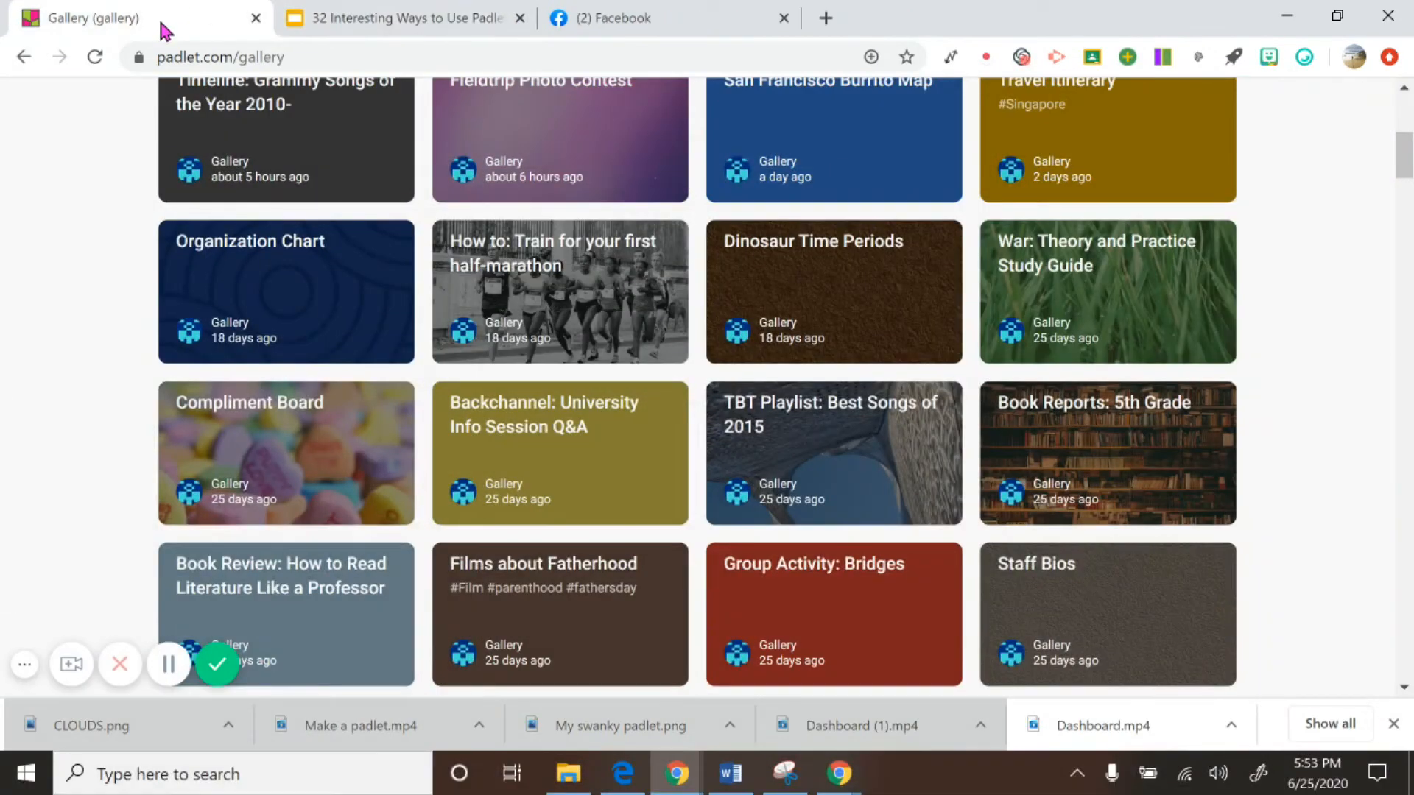
Step: Go back to the dashboard, open the "ALL ABOUT ME!" padlet and look through its posts
left_click(24, 58)
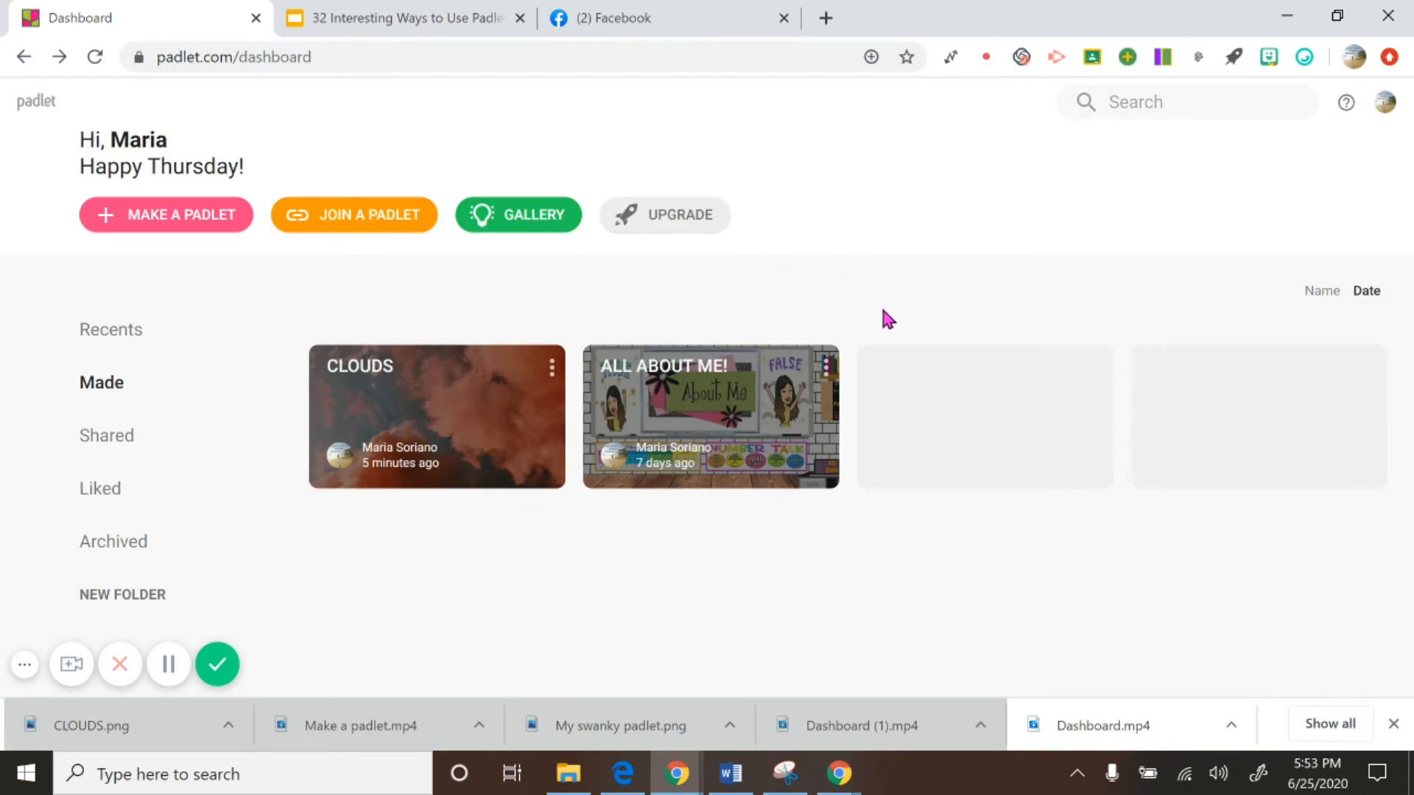
left_click(659, 430)
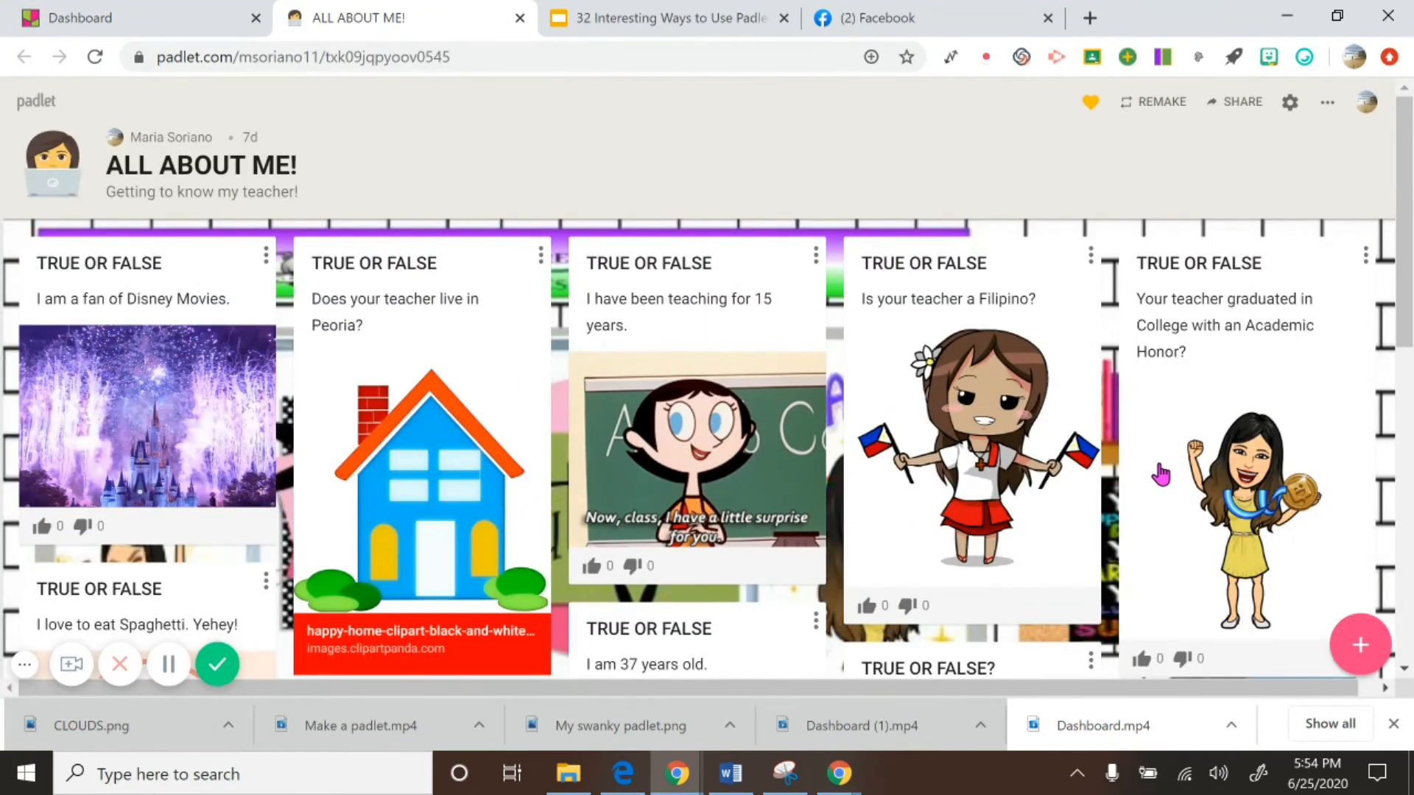
left_click_drag(1407, 289, 1407, 521)
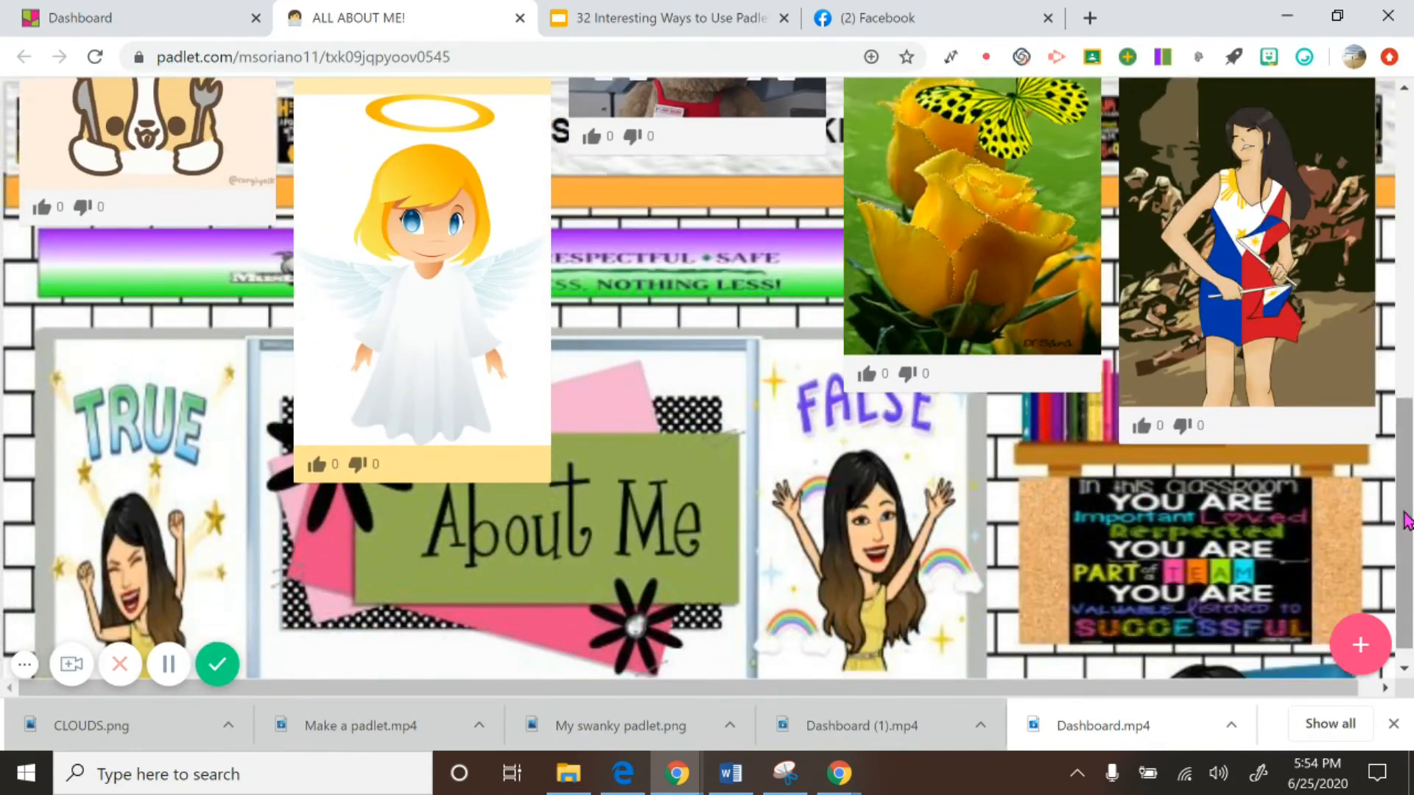
Step: Start a blank post on "ALL ABOUT ME!", examine its file upload, web search and other attachment options, then close the padlet
left_click(1360, 661)
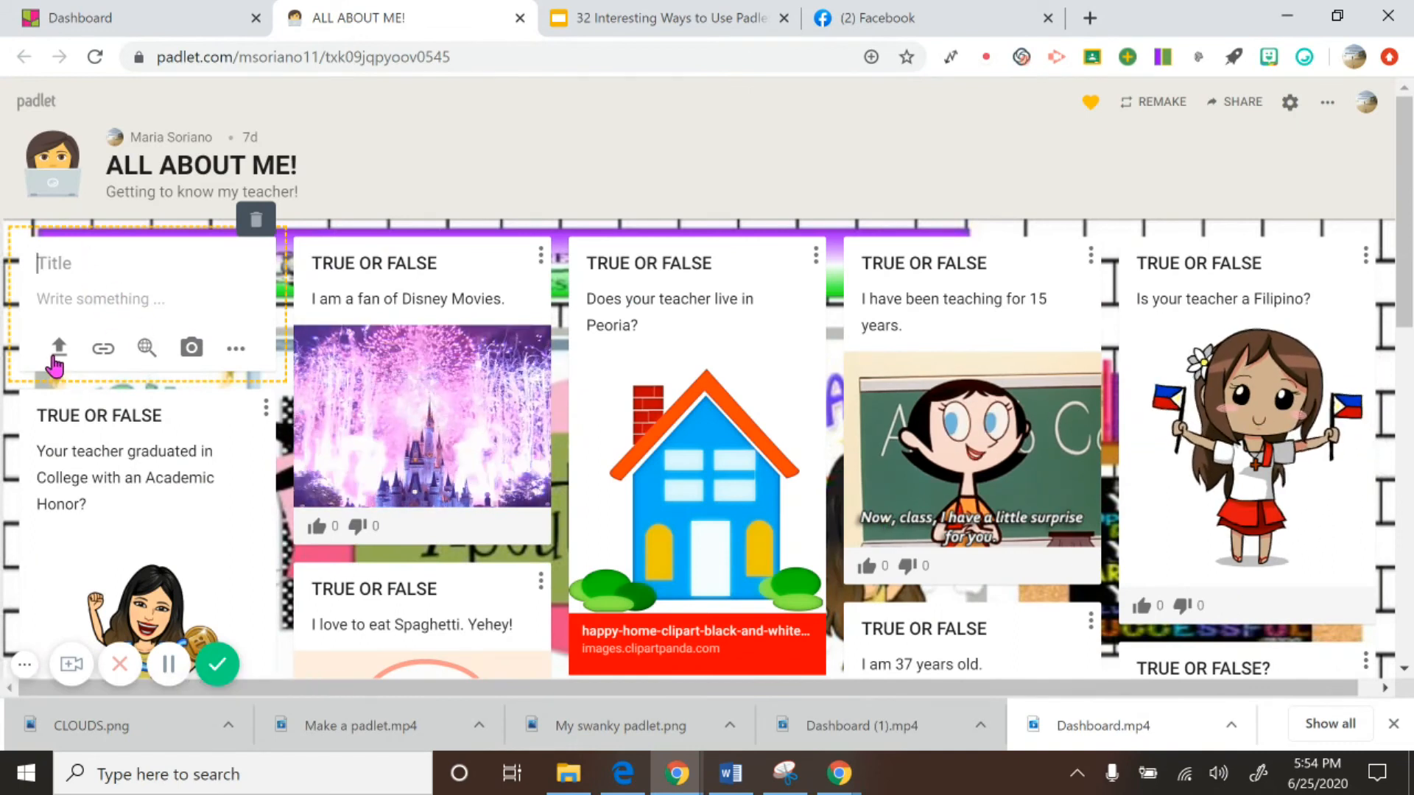
left_click(57, 353)
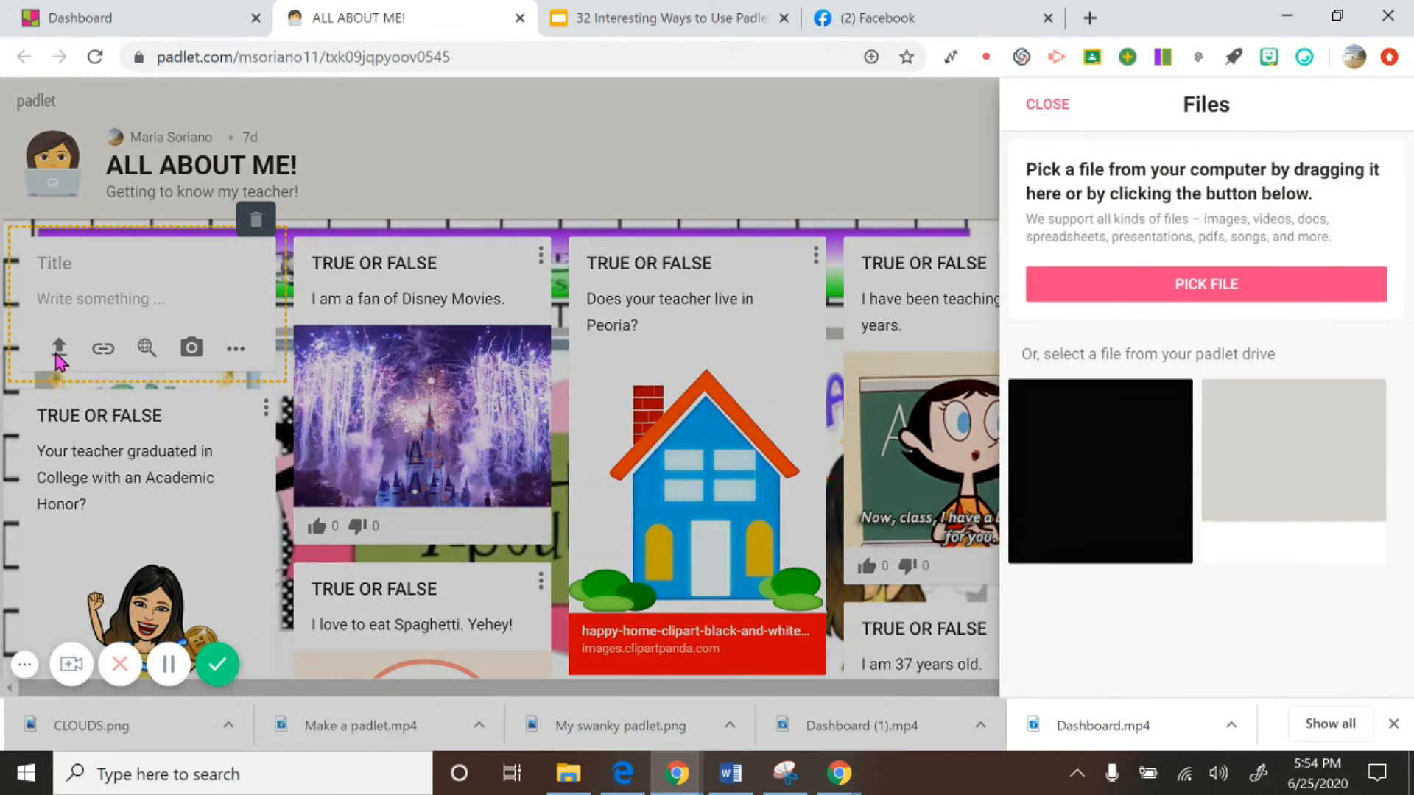
left_click(149, 357)
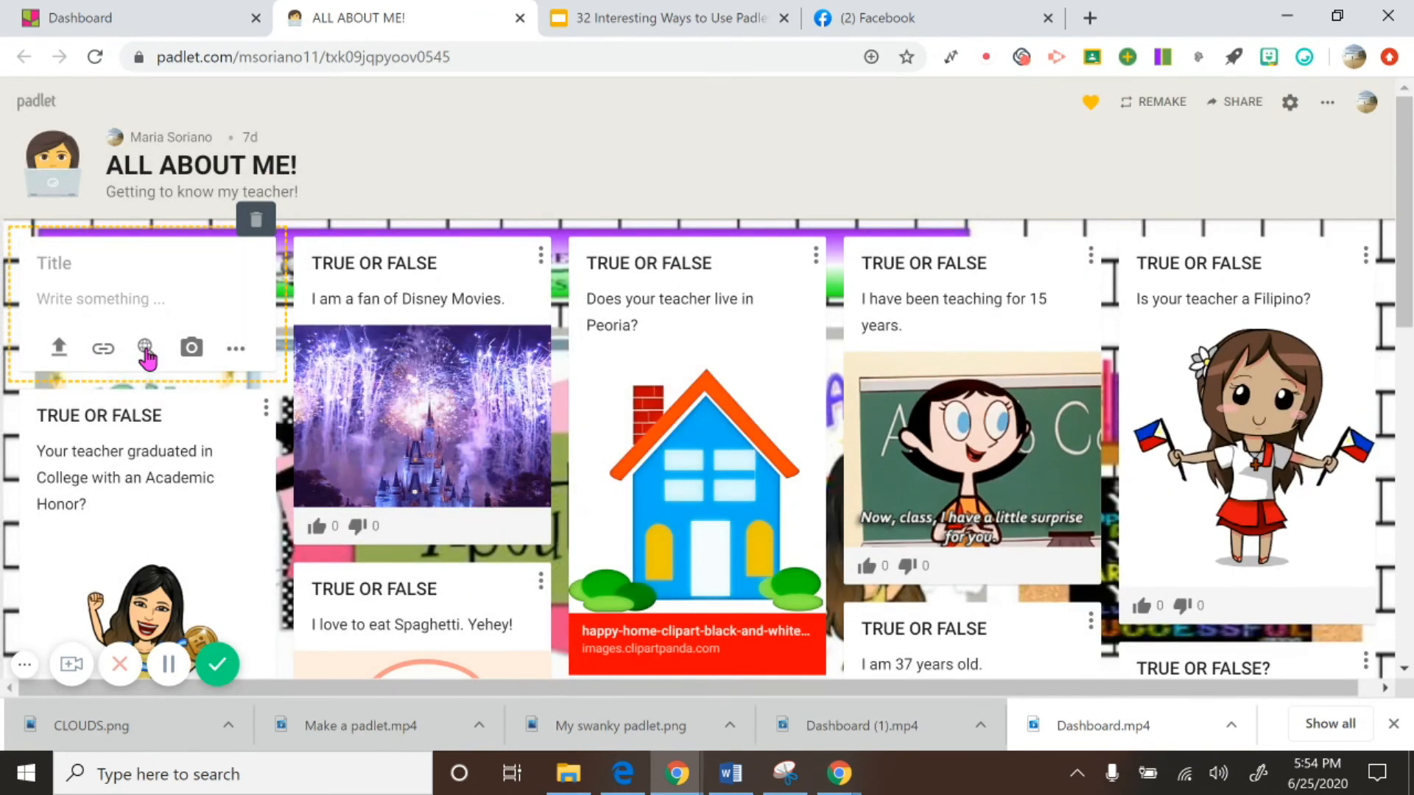
left_click(147, 351)
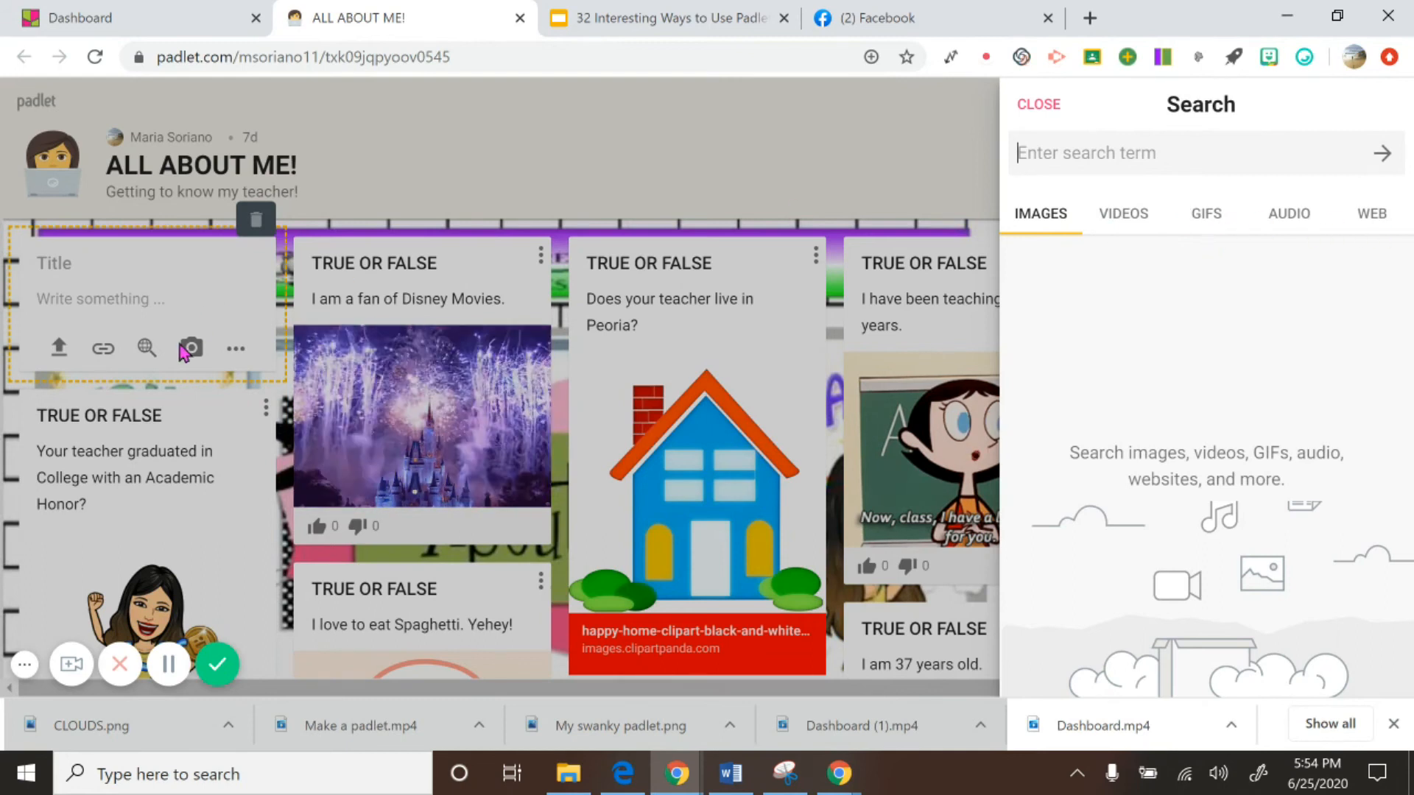
left_click(236, 361)
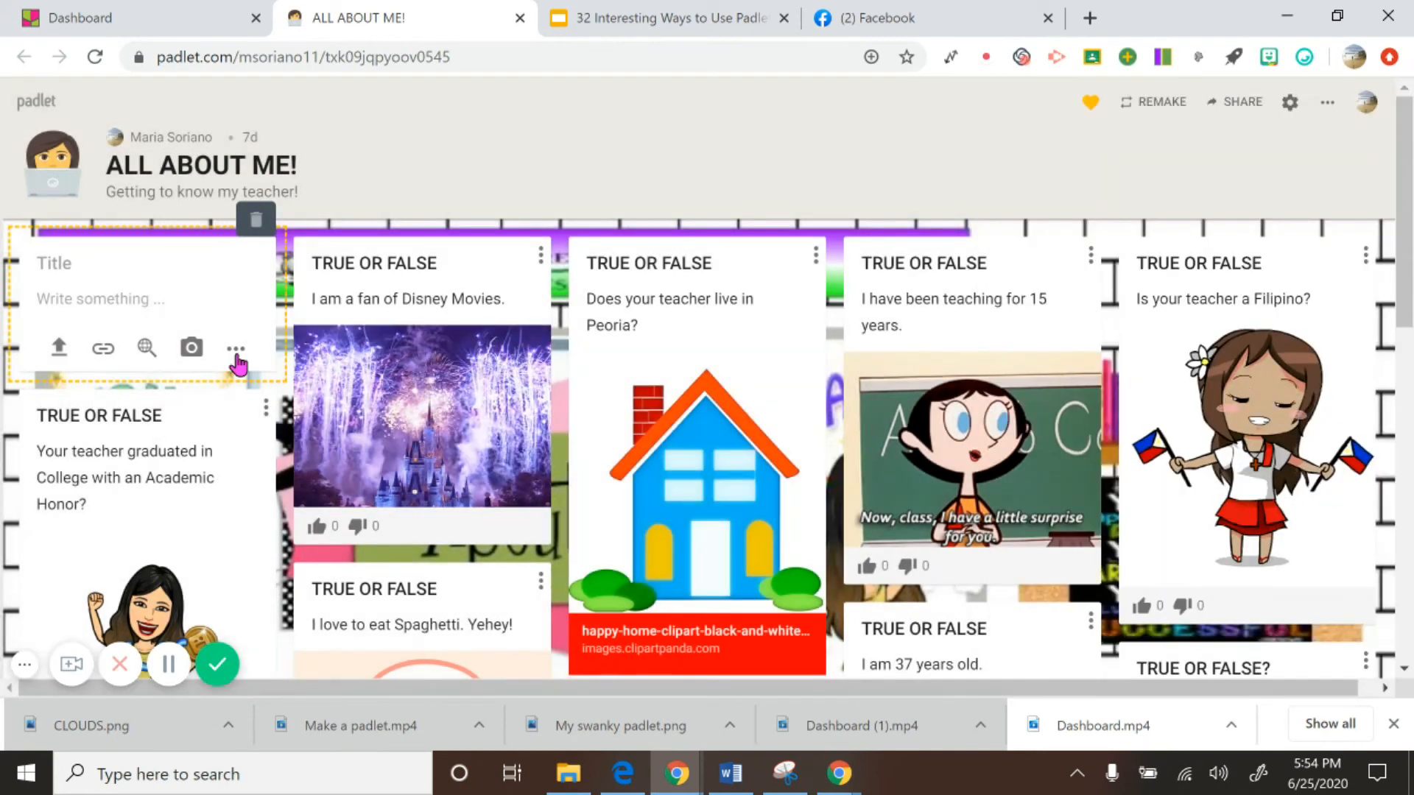
left_click(237, 361)
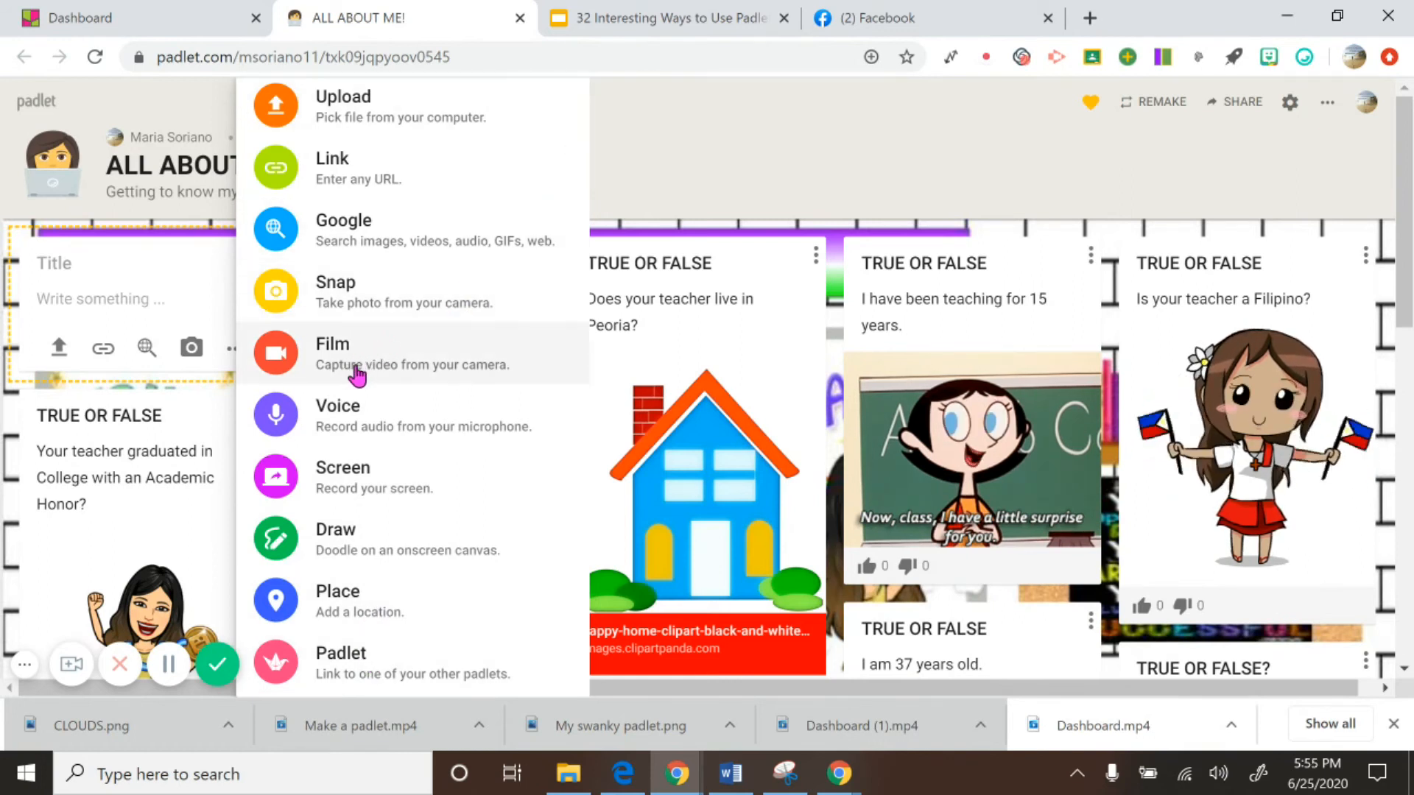
left_click(705, 159)
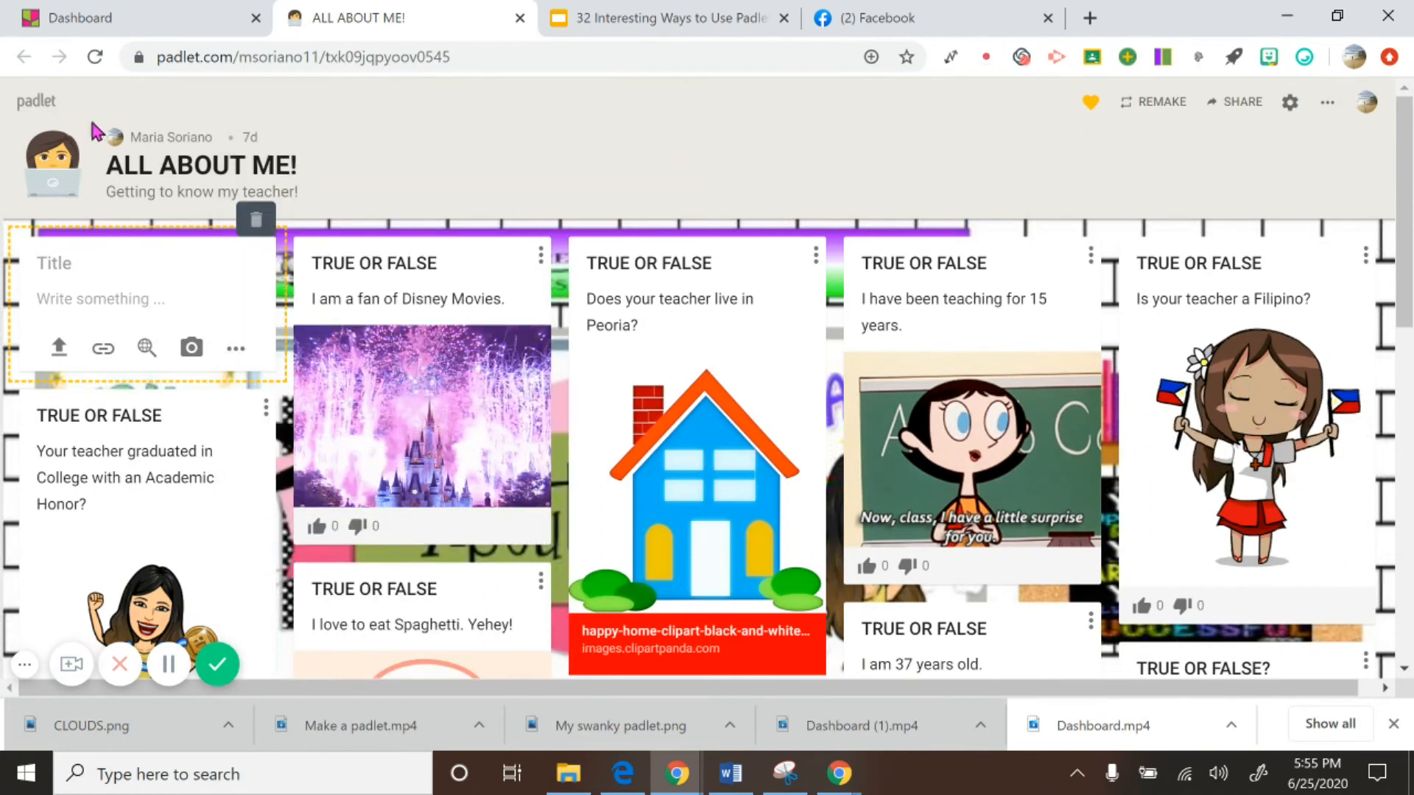
left_click(520, 18)
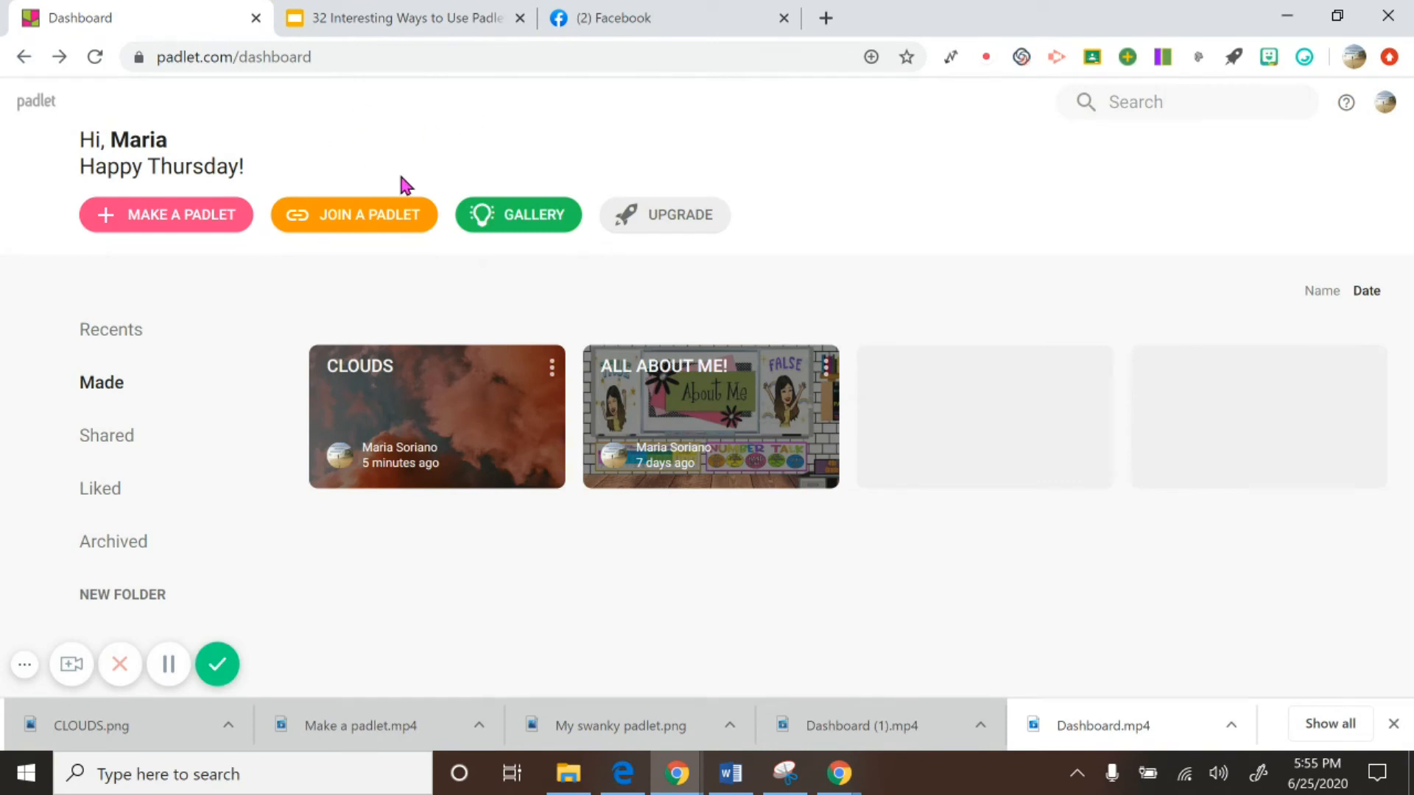
Step: Switch to the Google Slides presentation "32 Interesting Ways to Use Padlet in the Classroom" and decline offline access
left_click(365, 19)
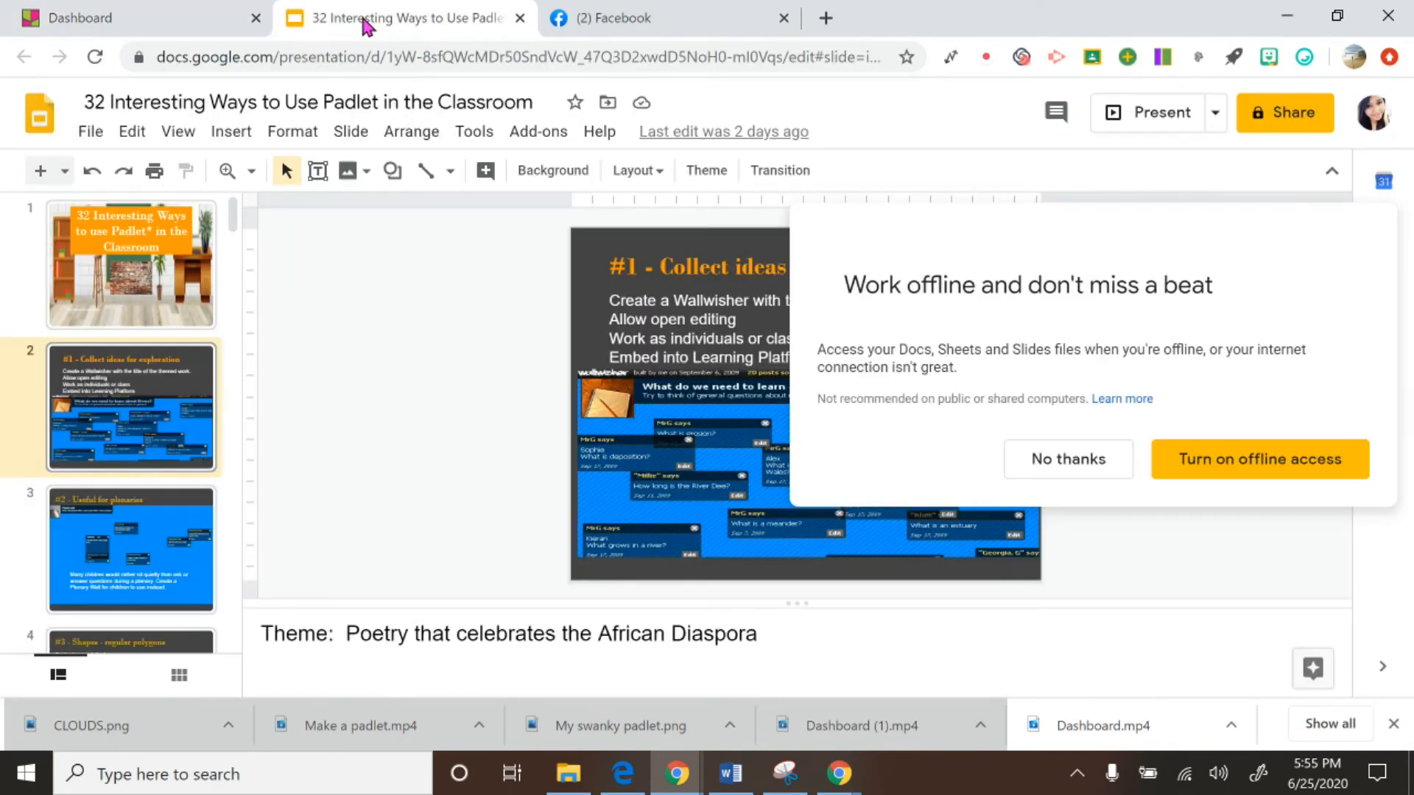
left_click(1049, 472)
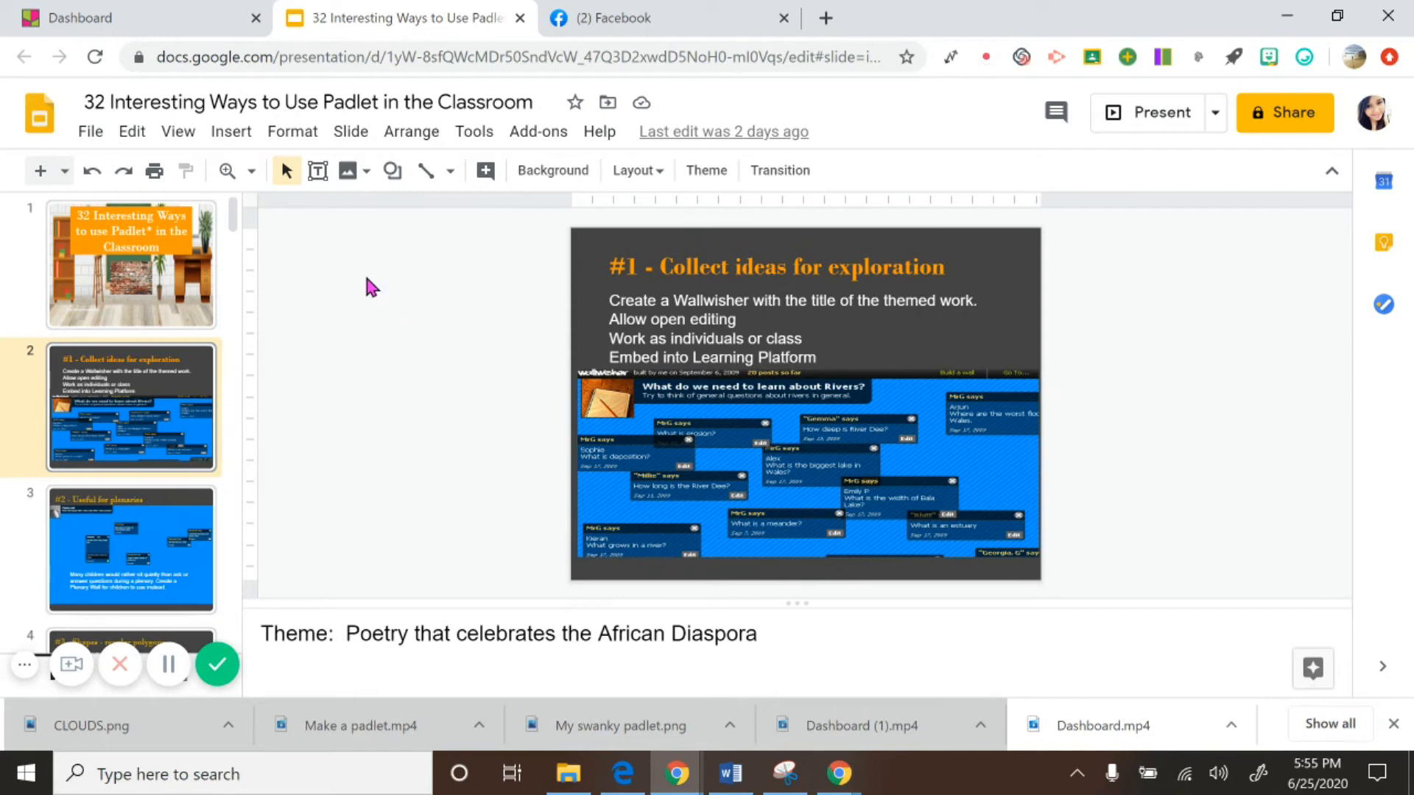
left_click(177, 133)
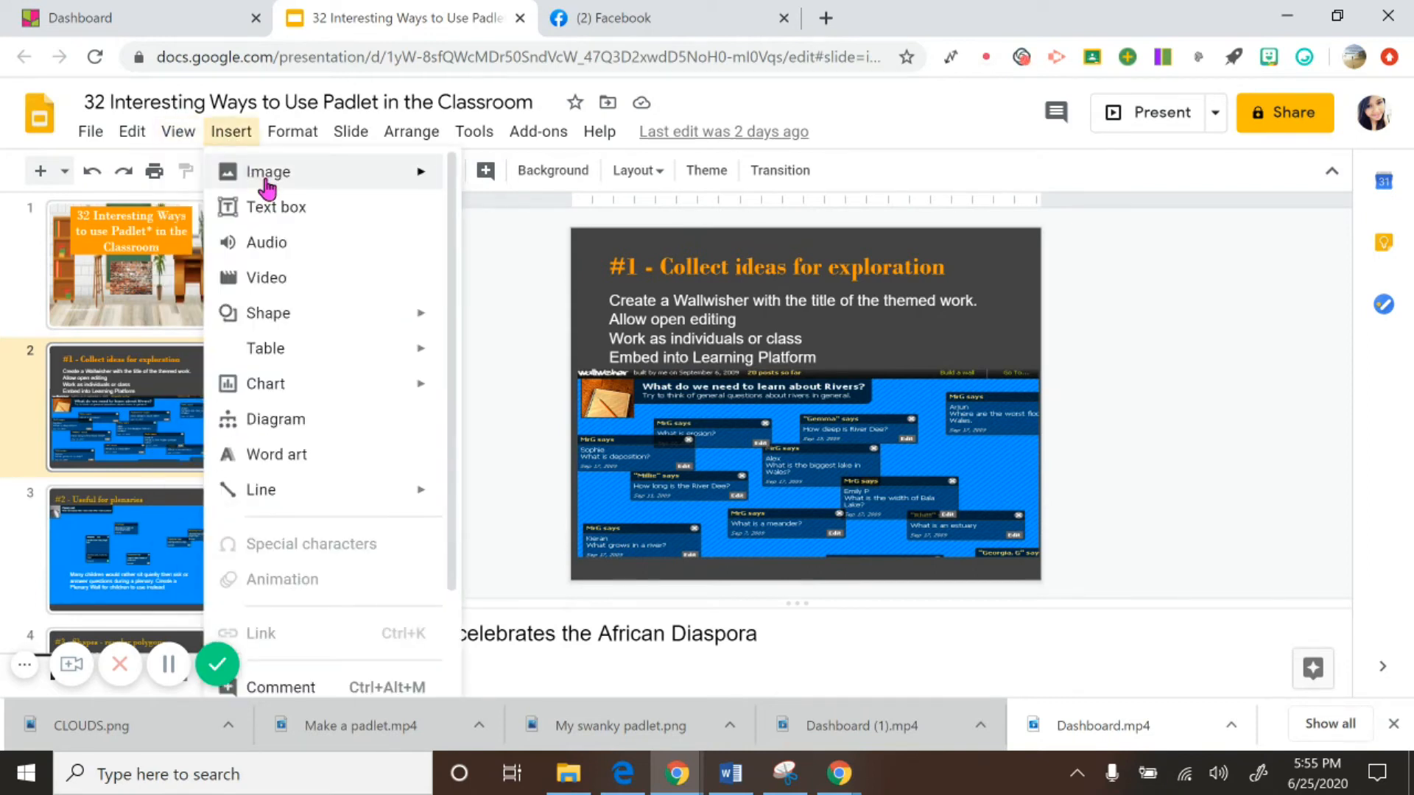